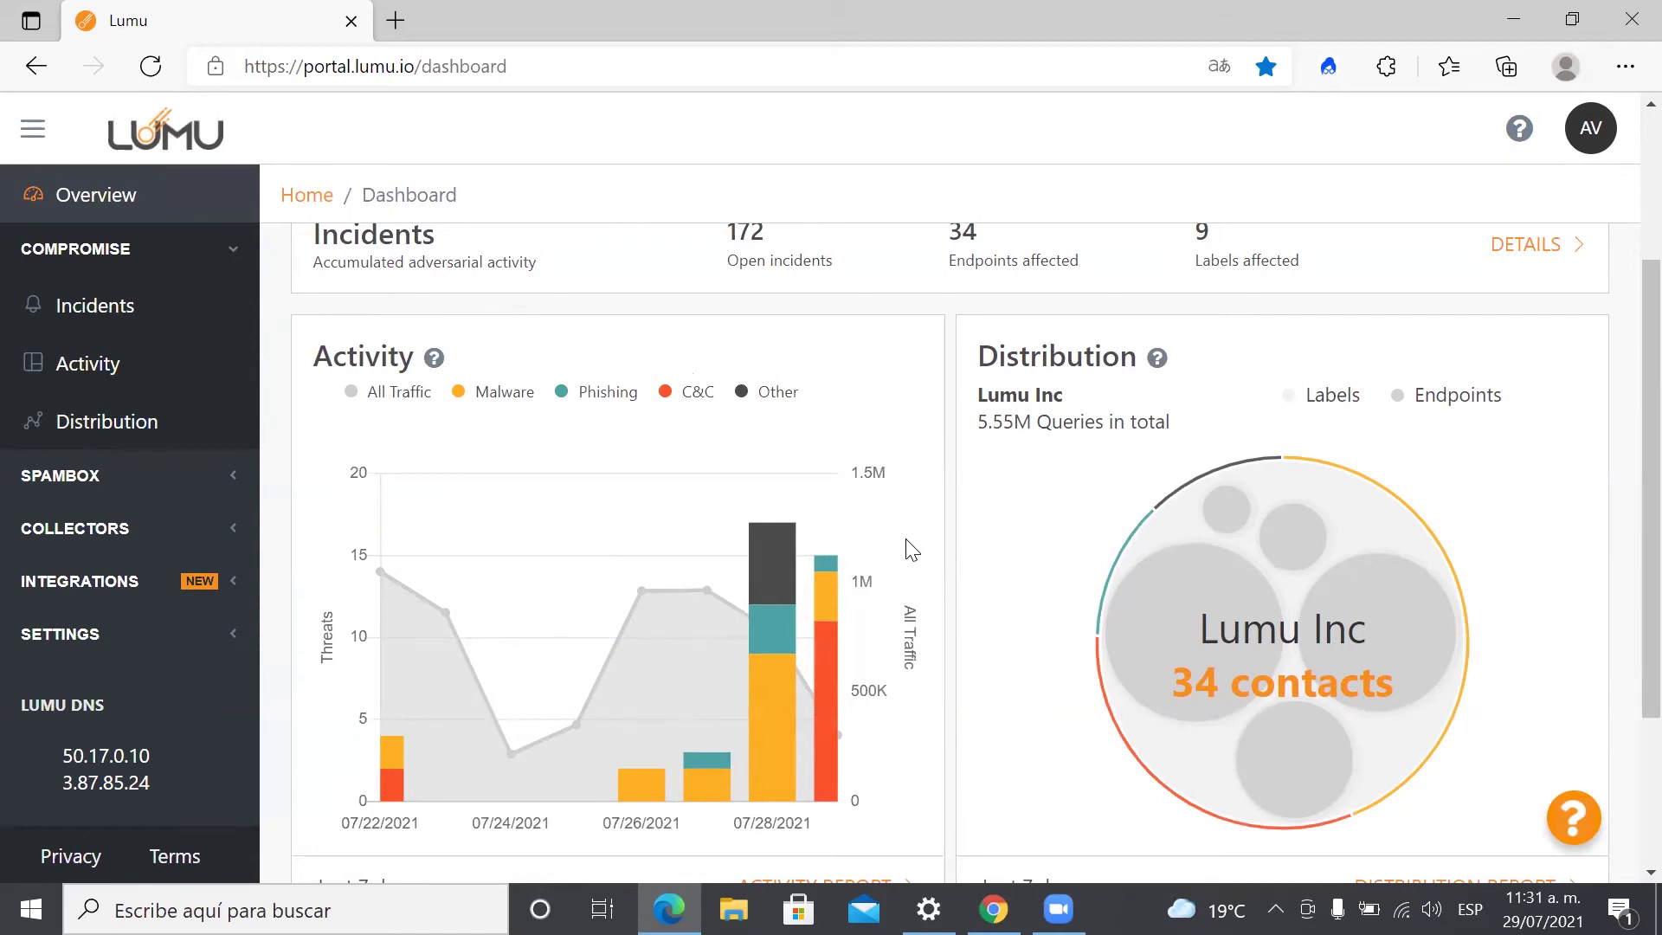
Check the Activity chart's time-range options and break down the Lumu Inc distribution by label
{"action": "scroll", "coordinate": [912, 550], "scroll_direction": "down", "scroll_amount": 1}
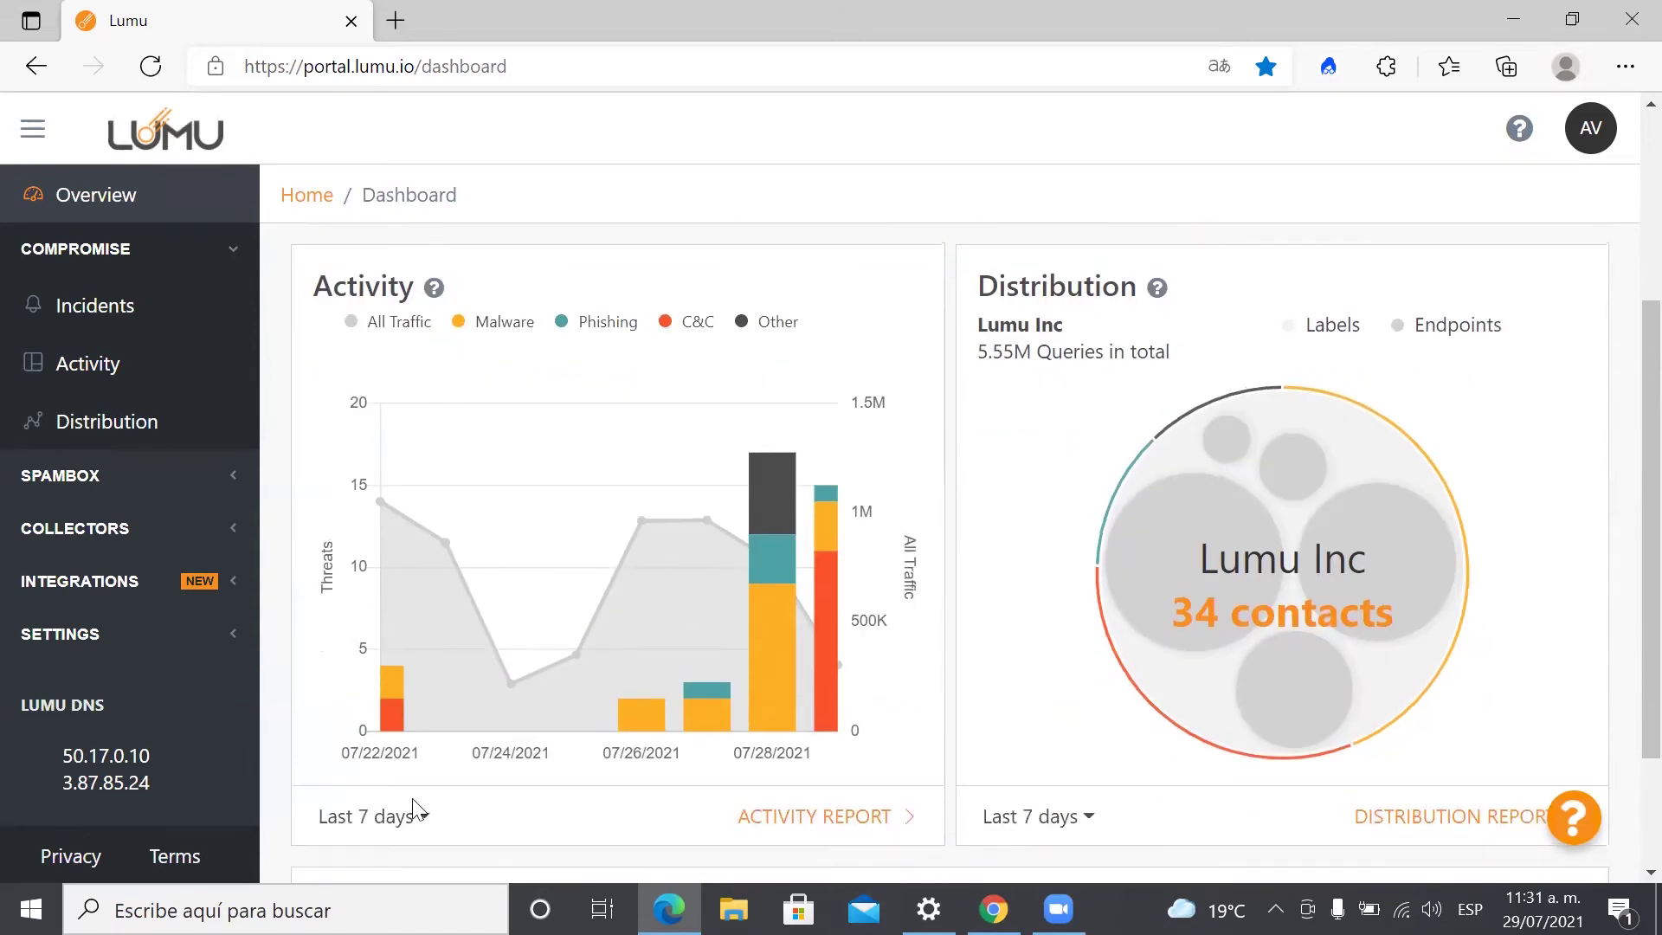
{"action": "left_click", "coordinate": [387, 818]}
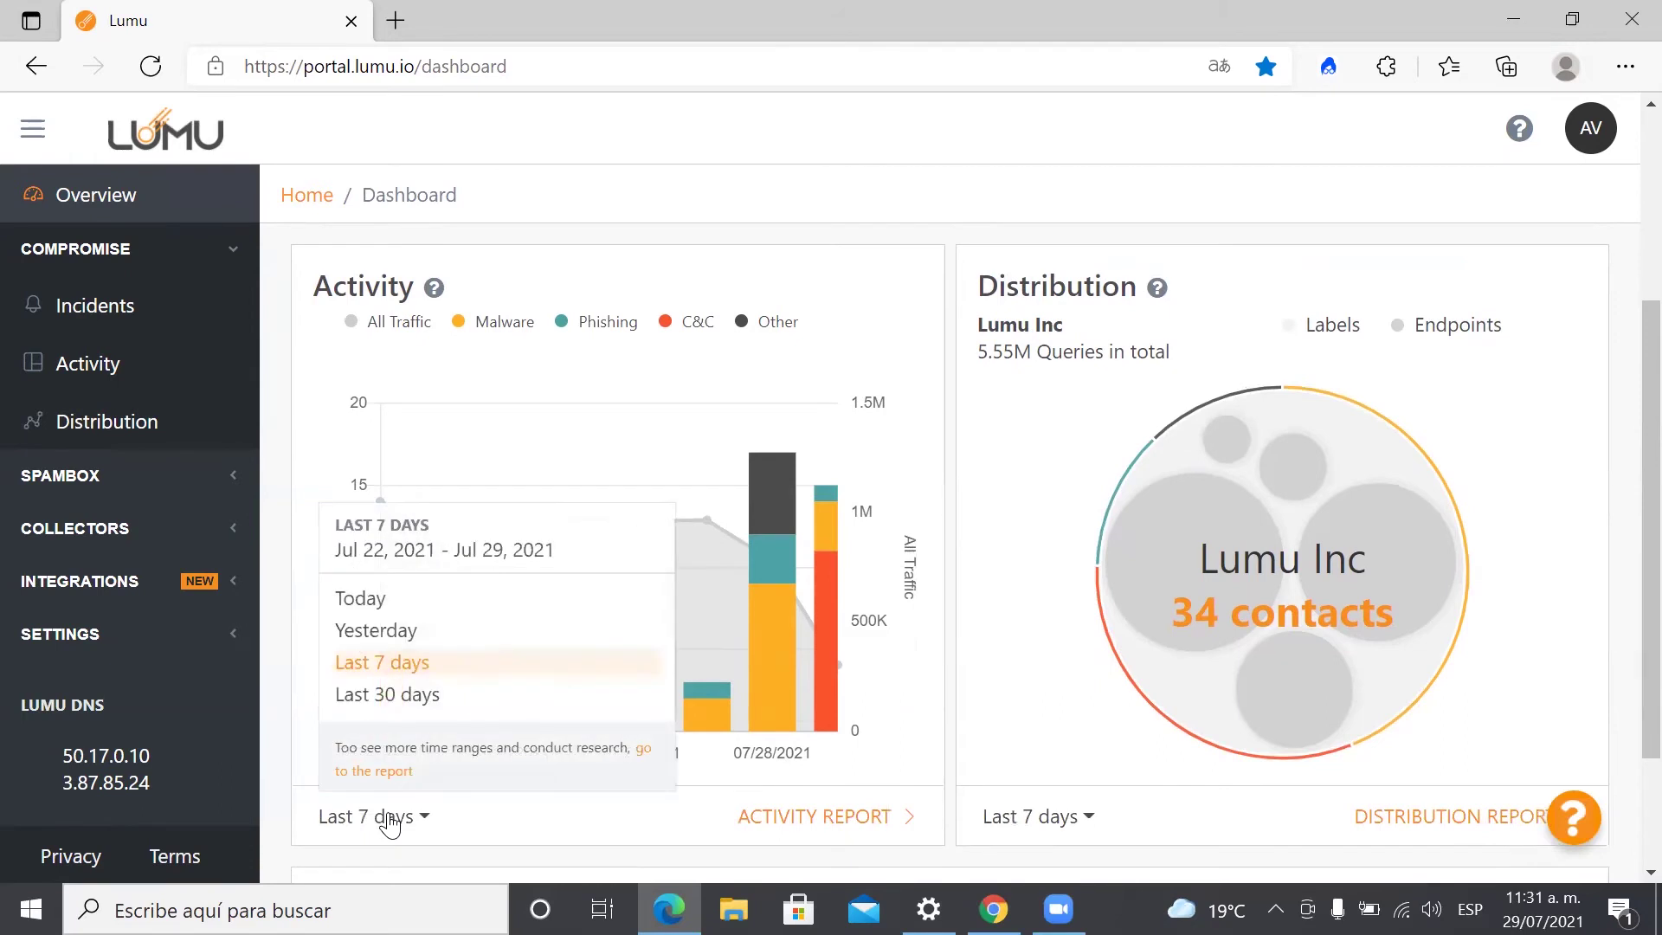
{"action": "left_click", "coordinate": [389, 817]}
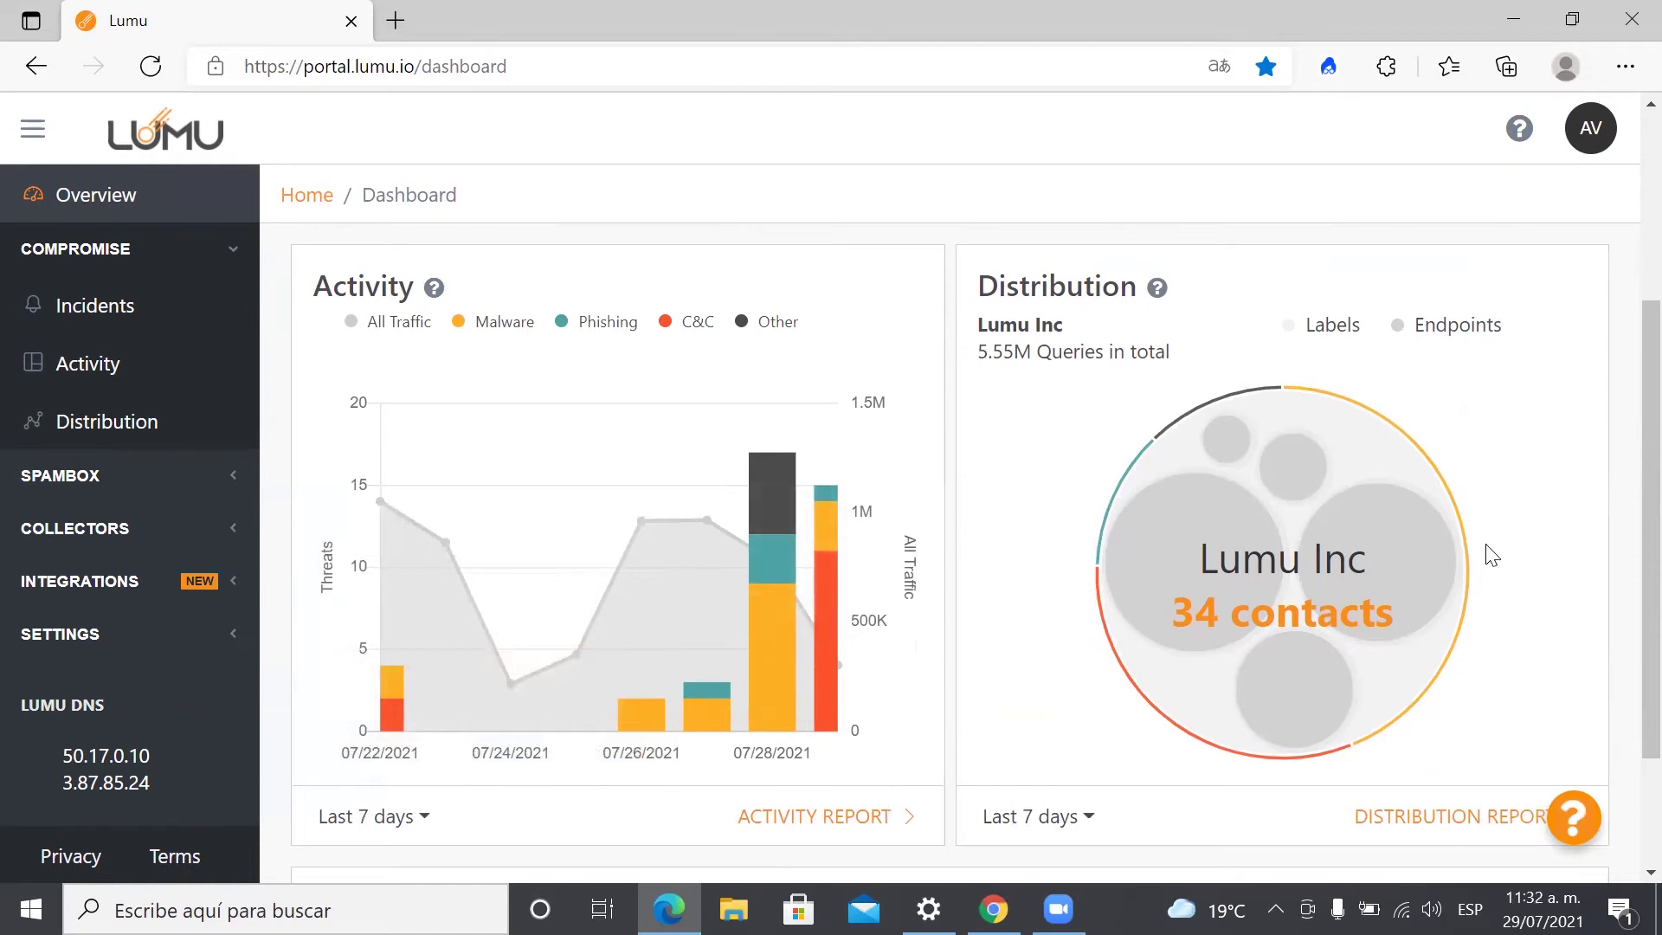
{"action": "left_click", "coordinate": [1291, 543]}
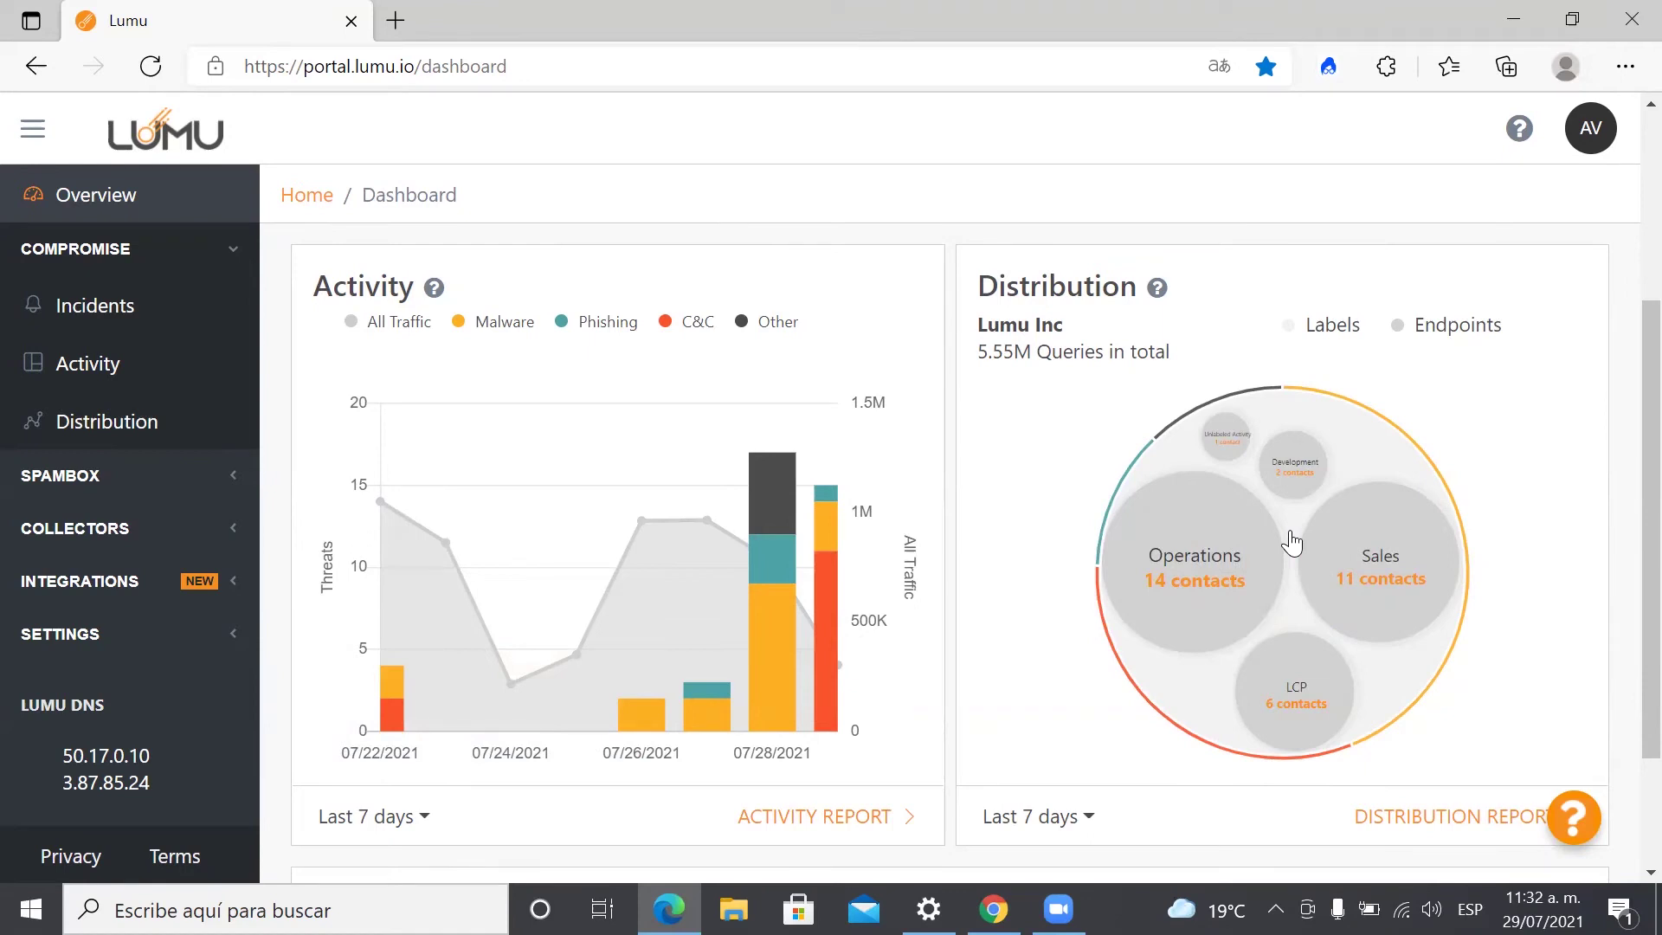
{"action": "scroll", "coordinate": [1291, 543], "scroll_direction": "up", "scroll_amount": 4}
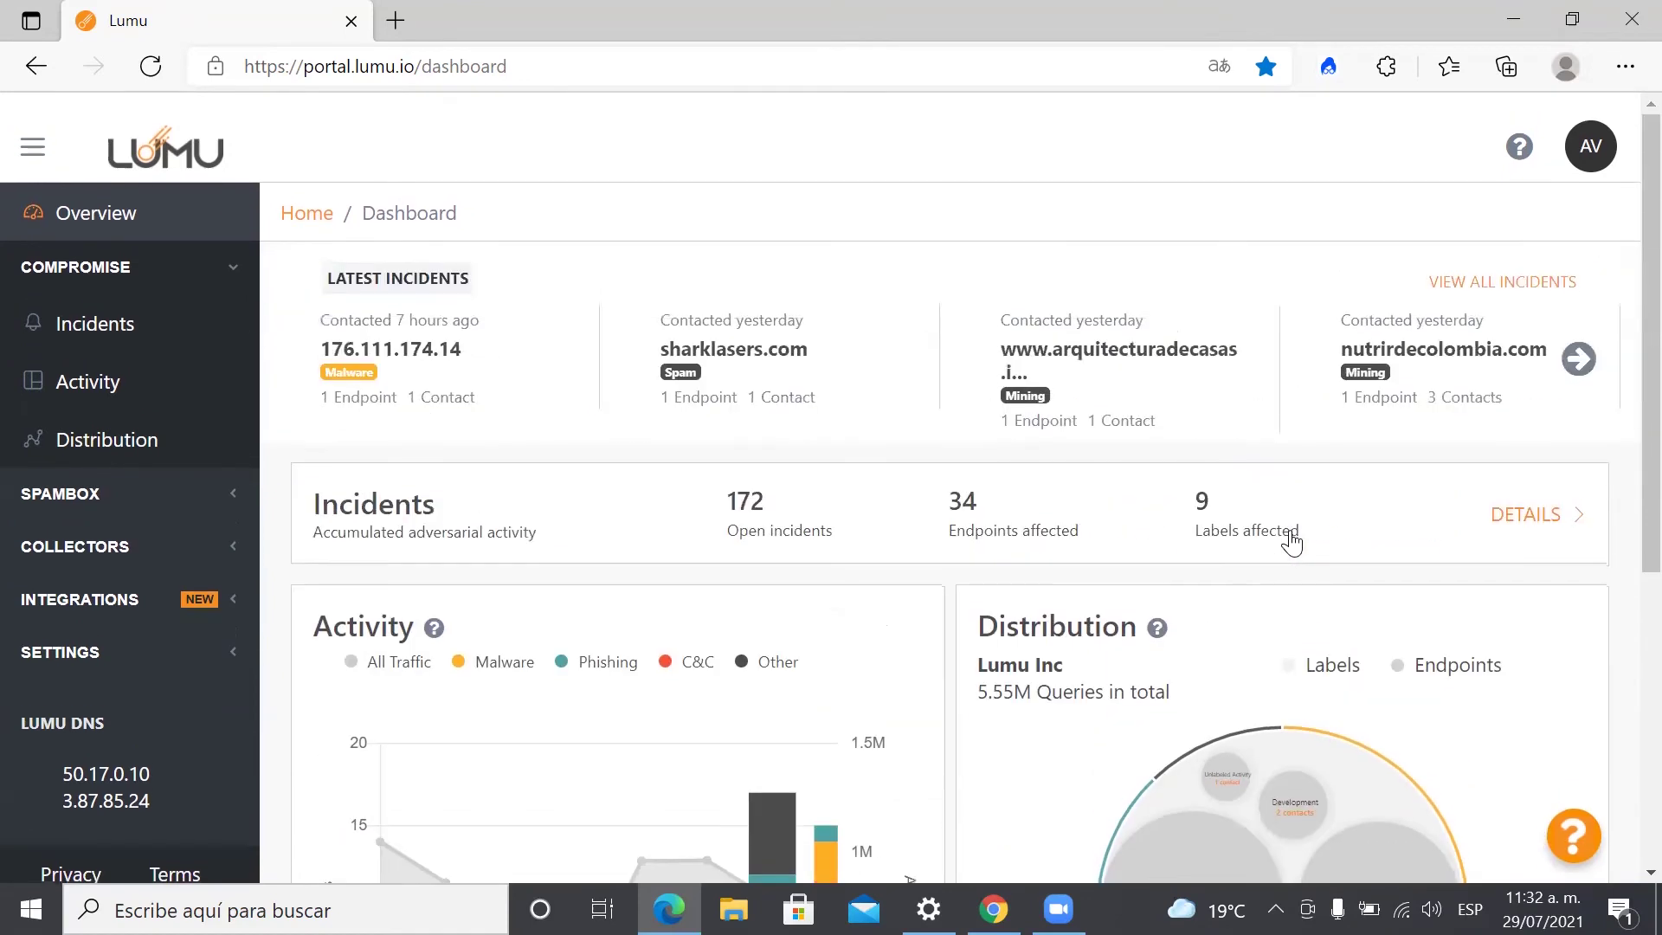
Open the details of the accumulated incidents and review the summary and the list of open incidents
{"action": "scroll", "coordinate": [1296, 539], "scroll_direction": "down", "scroll_amount": 2}
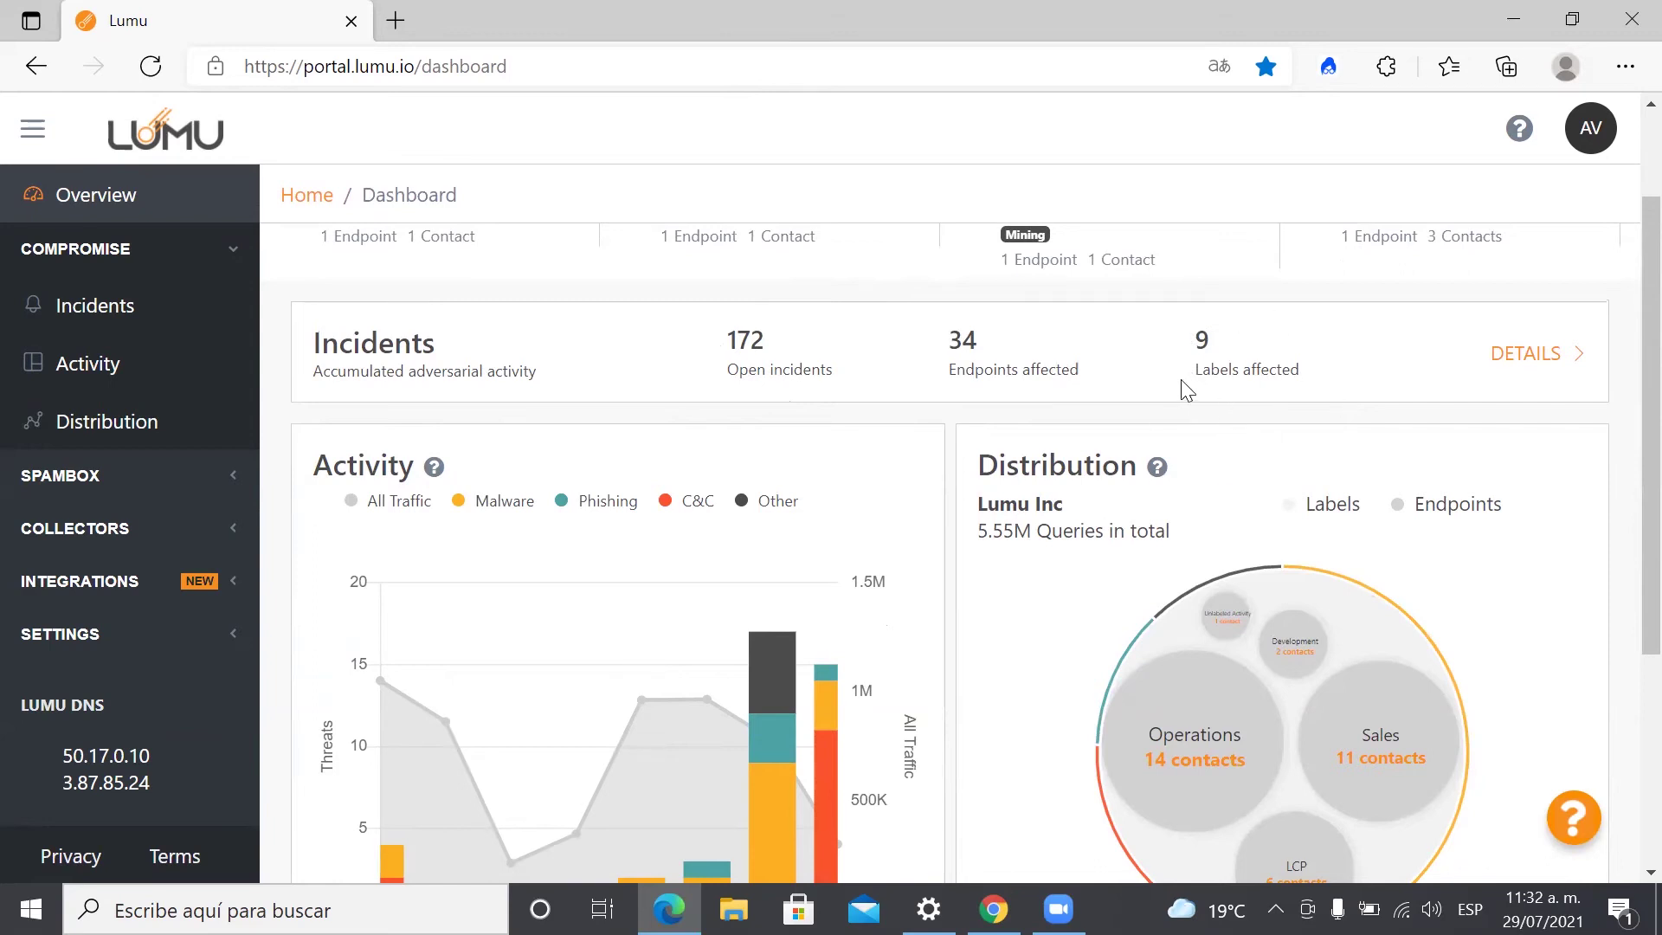
{"action": "left_click", "coordinate": [1523, 355]}
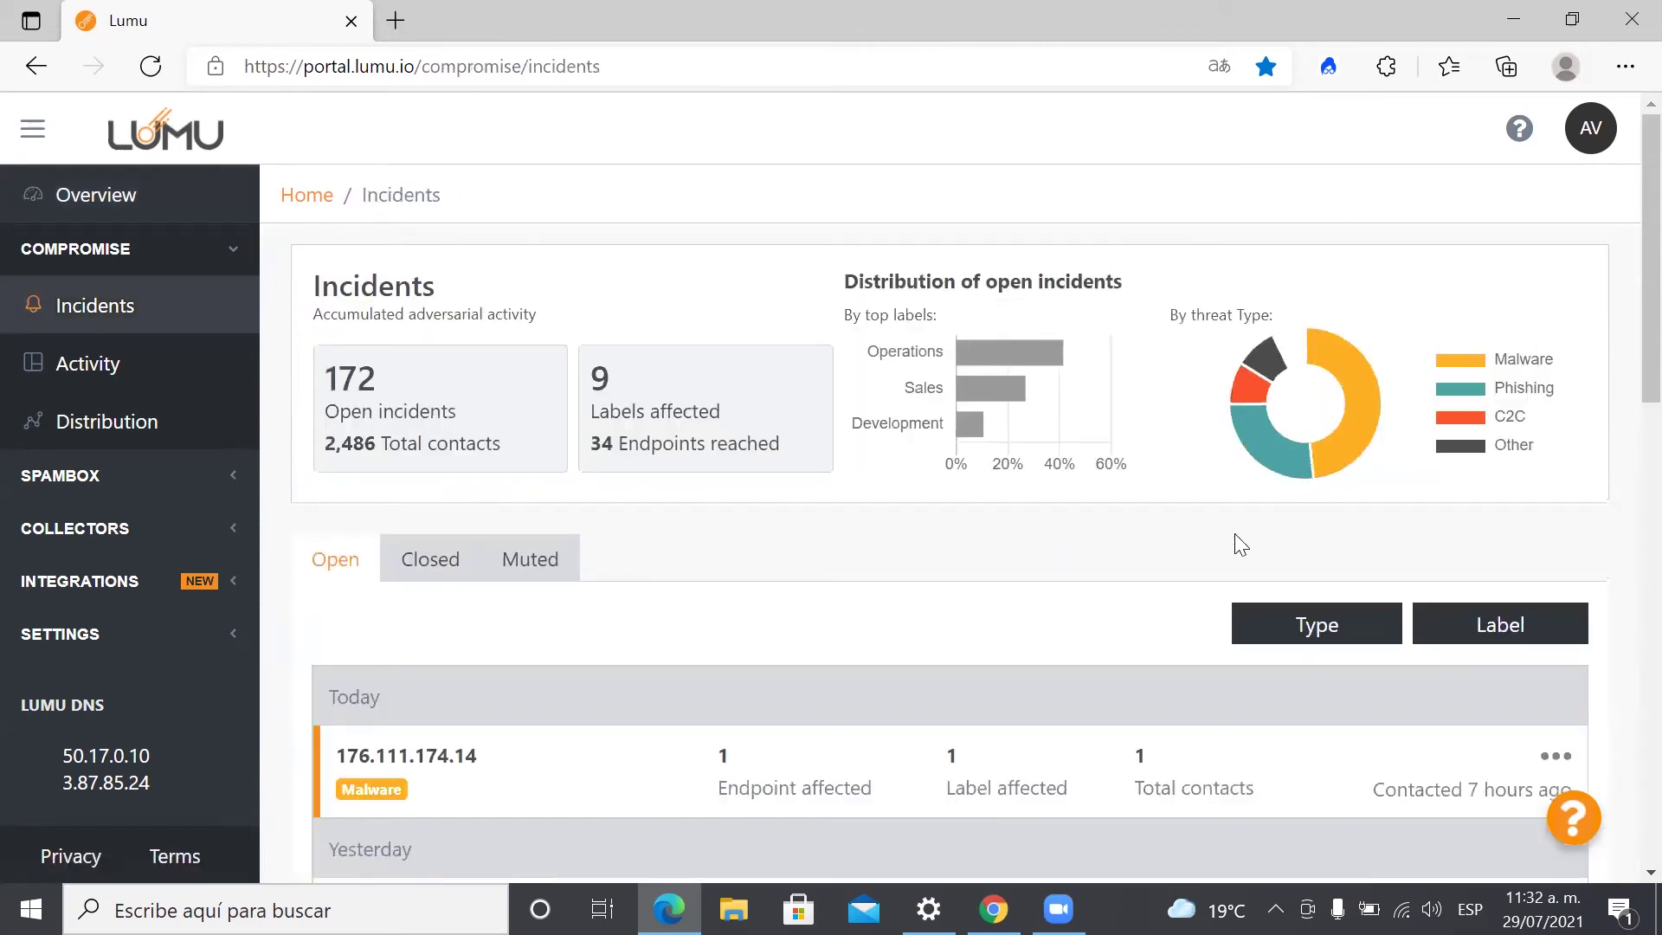
{"action": "scroll", "coordinate": [894, 563], "scroll_direction": "down", "scroll_amount": 2}
{"action": "scroll", "coordinate": [891, 554], "scroll_direction": "down", "scroll_amount": 5}
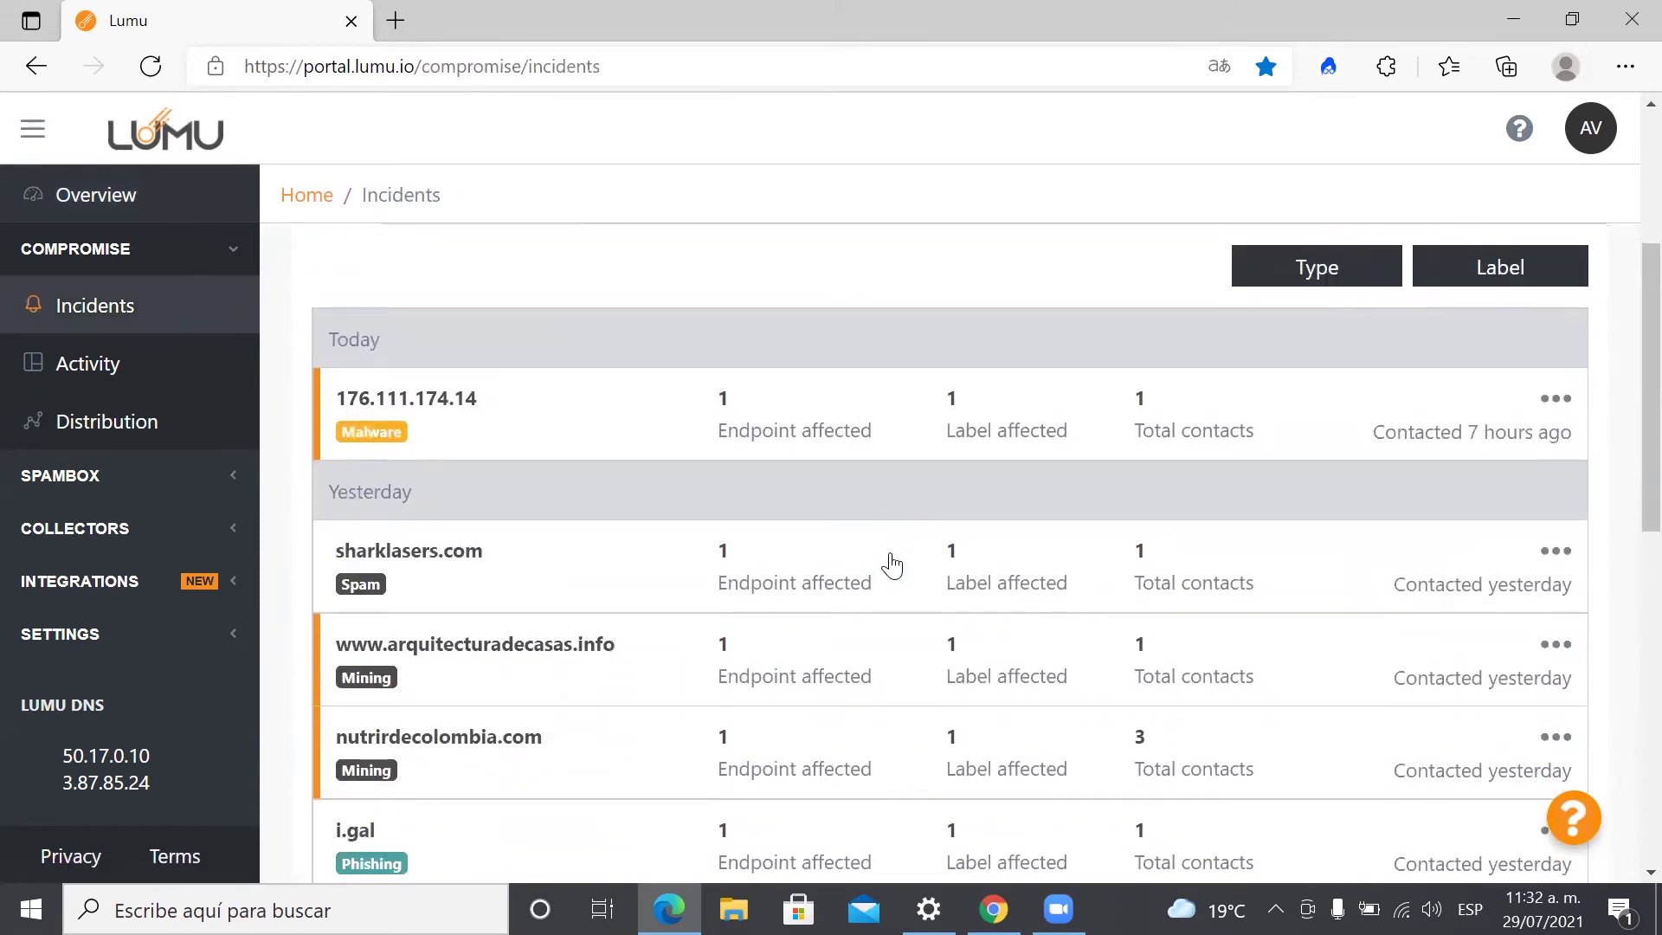
{"action": "scroll", "coordinate": [891, 564], "scroll_direction": "up", "scroll_amount": 5}
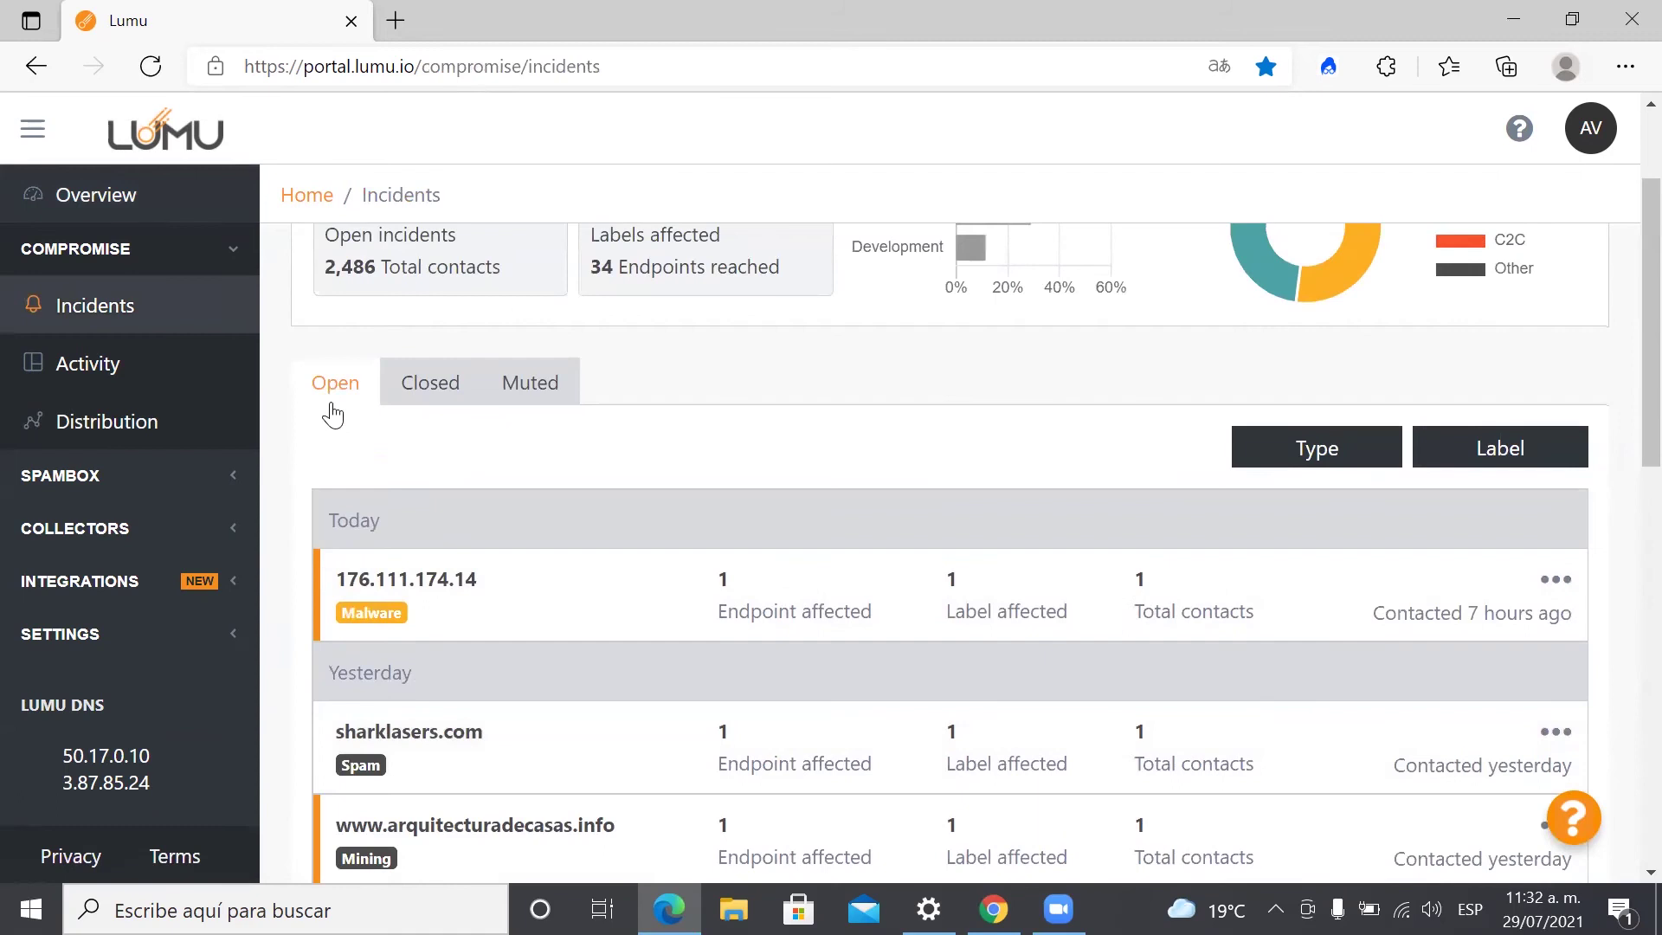
{"action": "scroll", "coordinate": [457, 743], "scroll_direction": "up", "scroll_amount": 2}
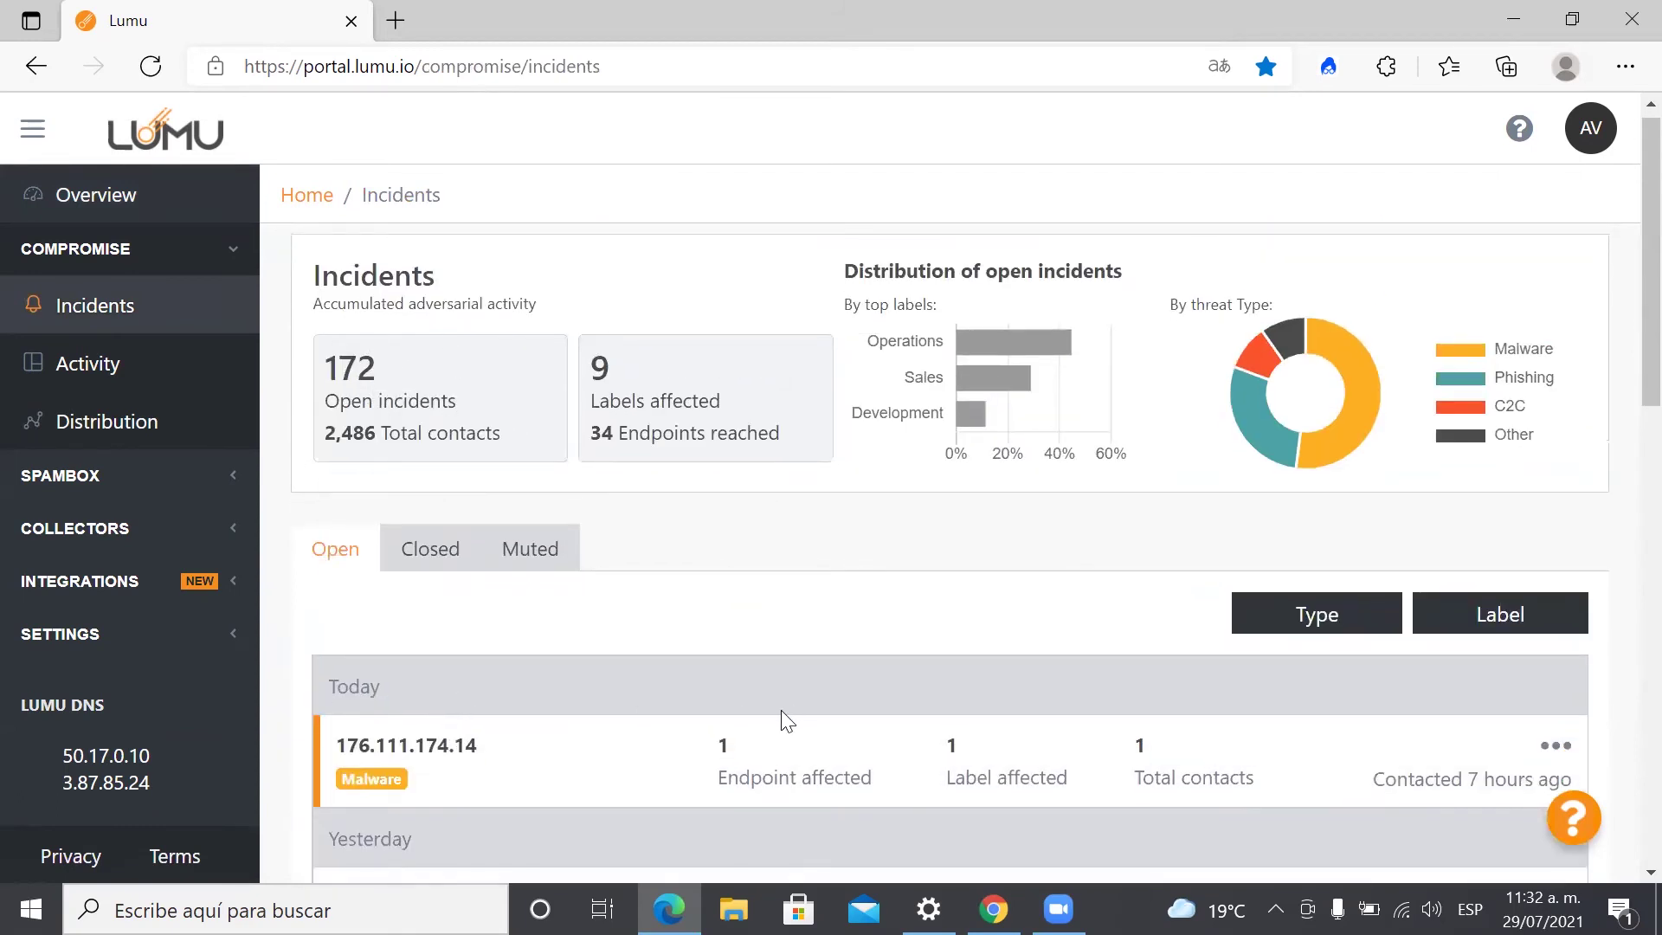
{"action": "scroll", "coordinate": [788, 714], "scroll_direction": "down", "scroll_amount": 2}
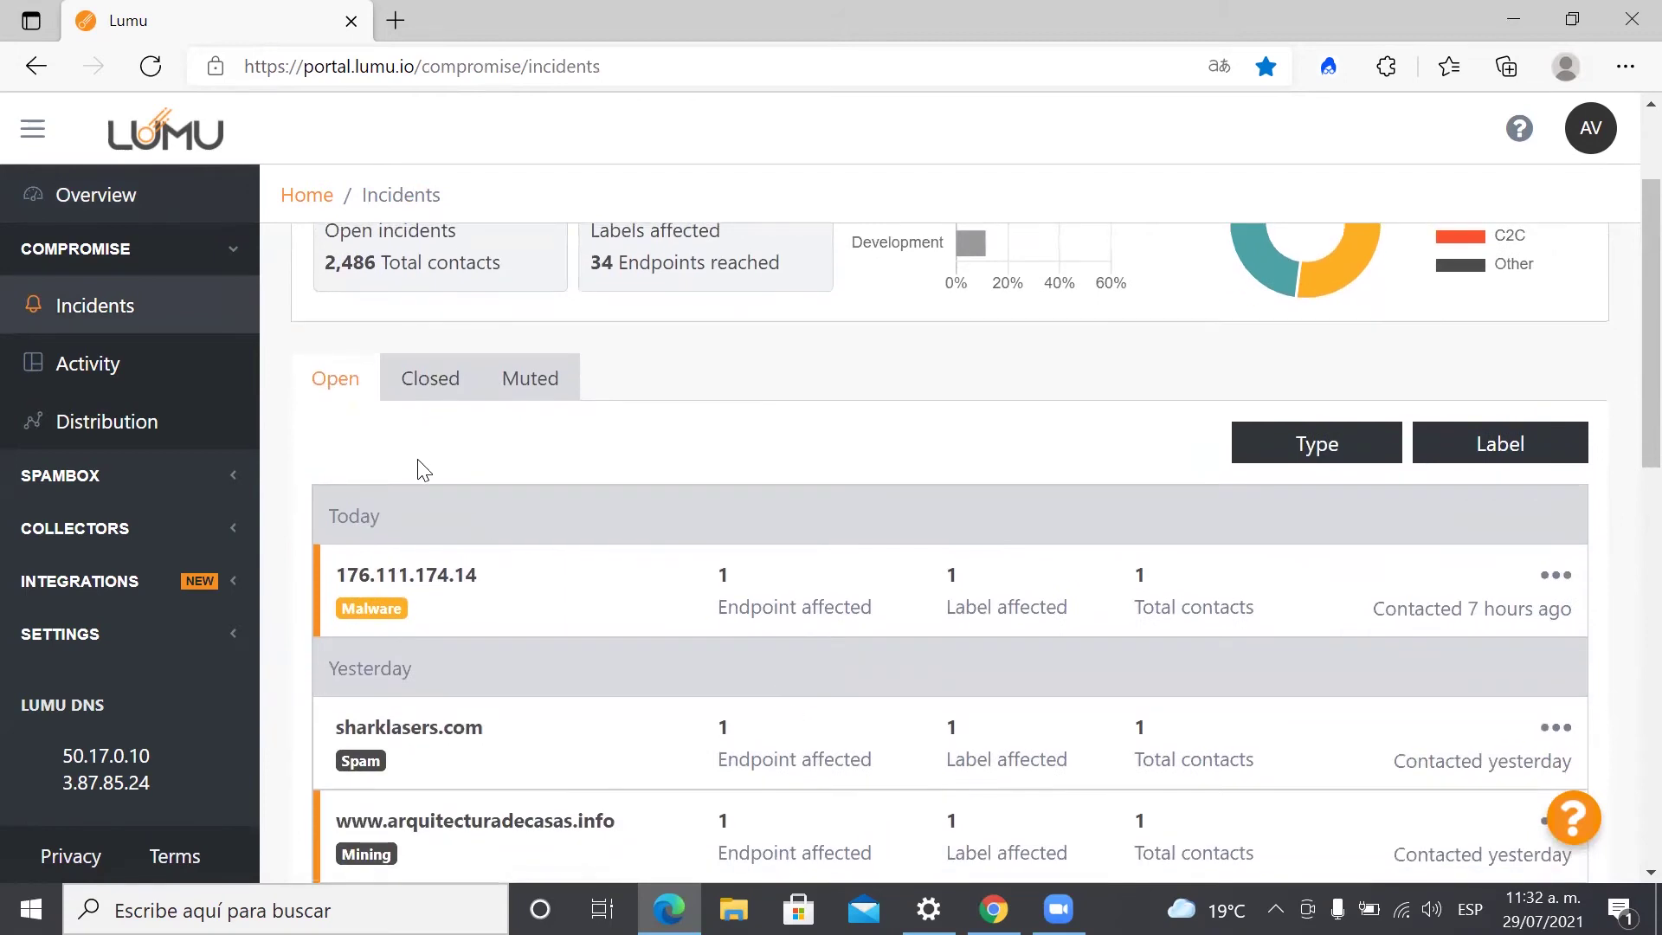
Compare the closed incidents with the open ones and view the muted incidents
{"action": "left_click", "coordinate": [440, 381]}
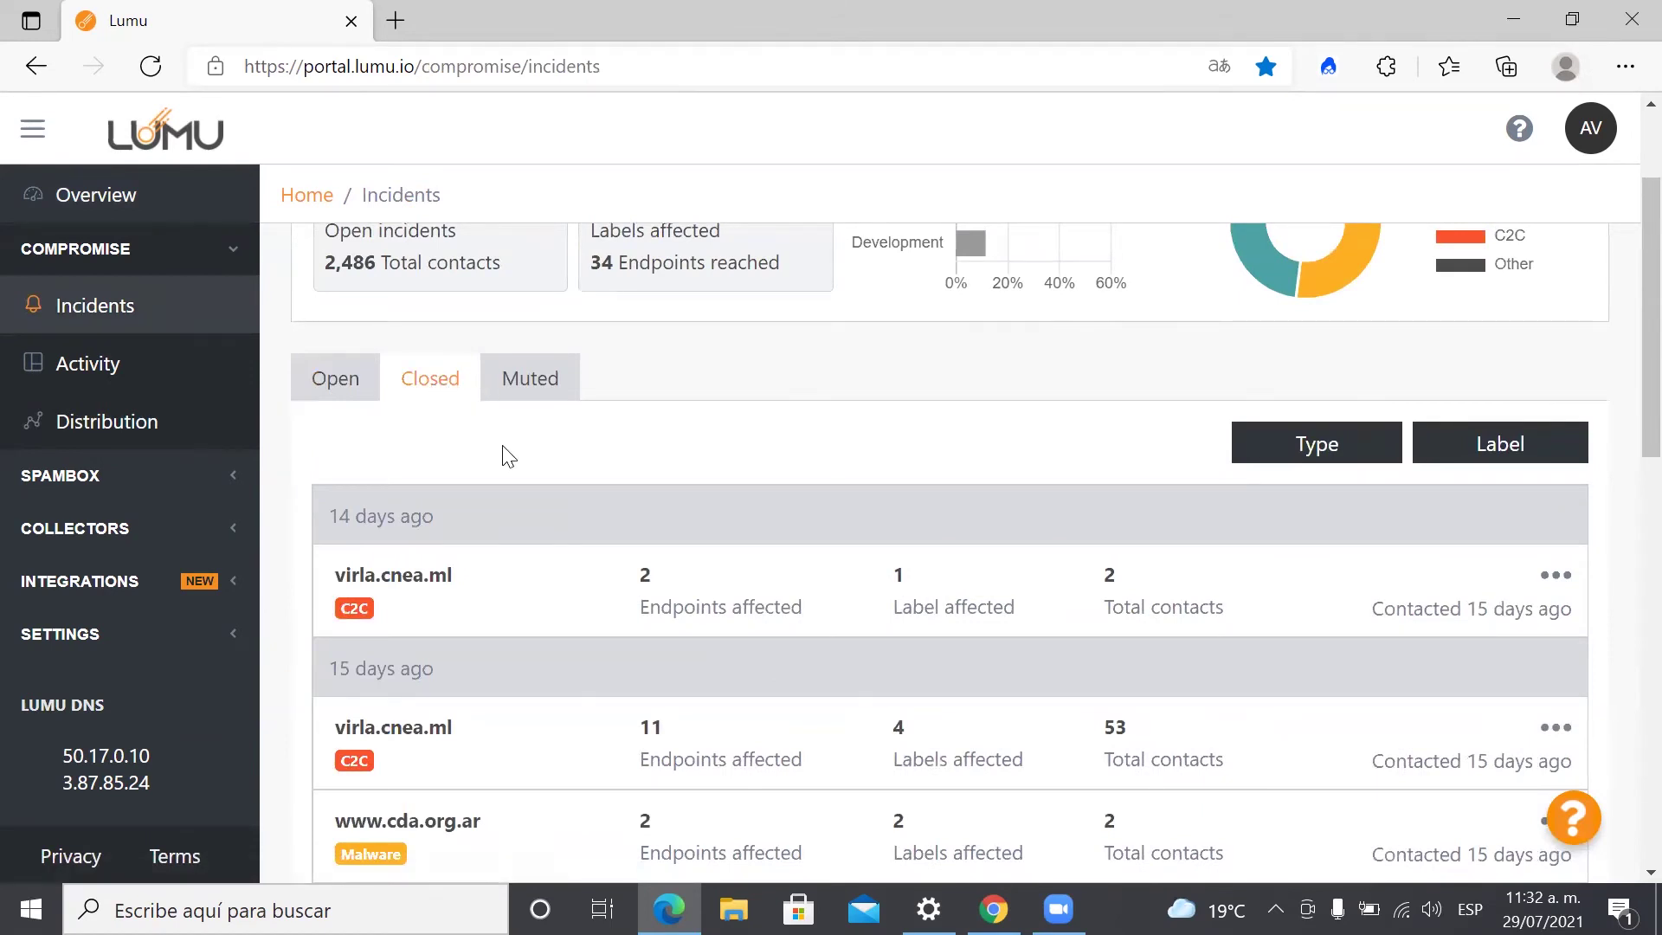
{"action": "left_click", "coordinate": [339, 380]}
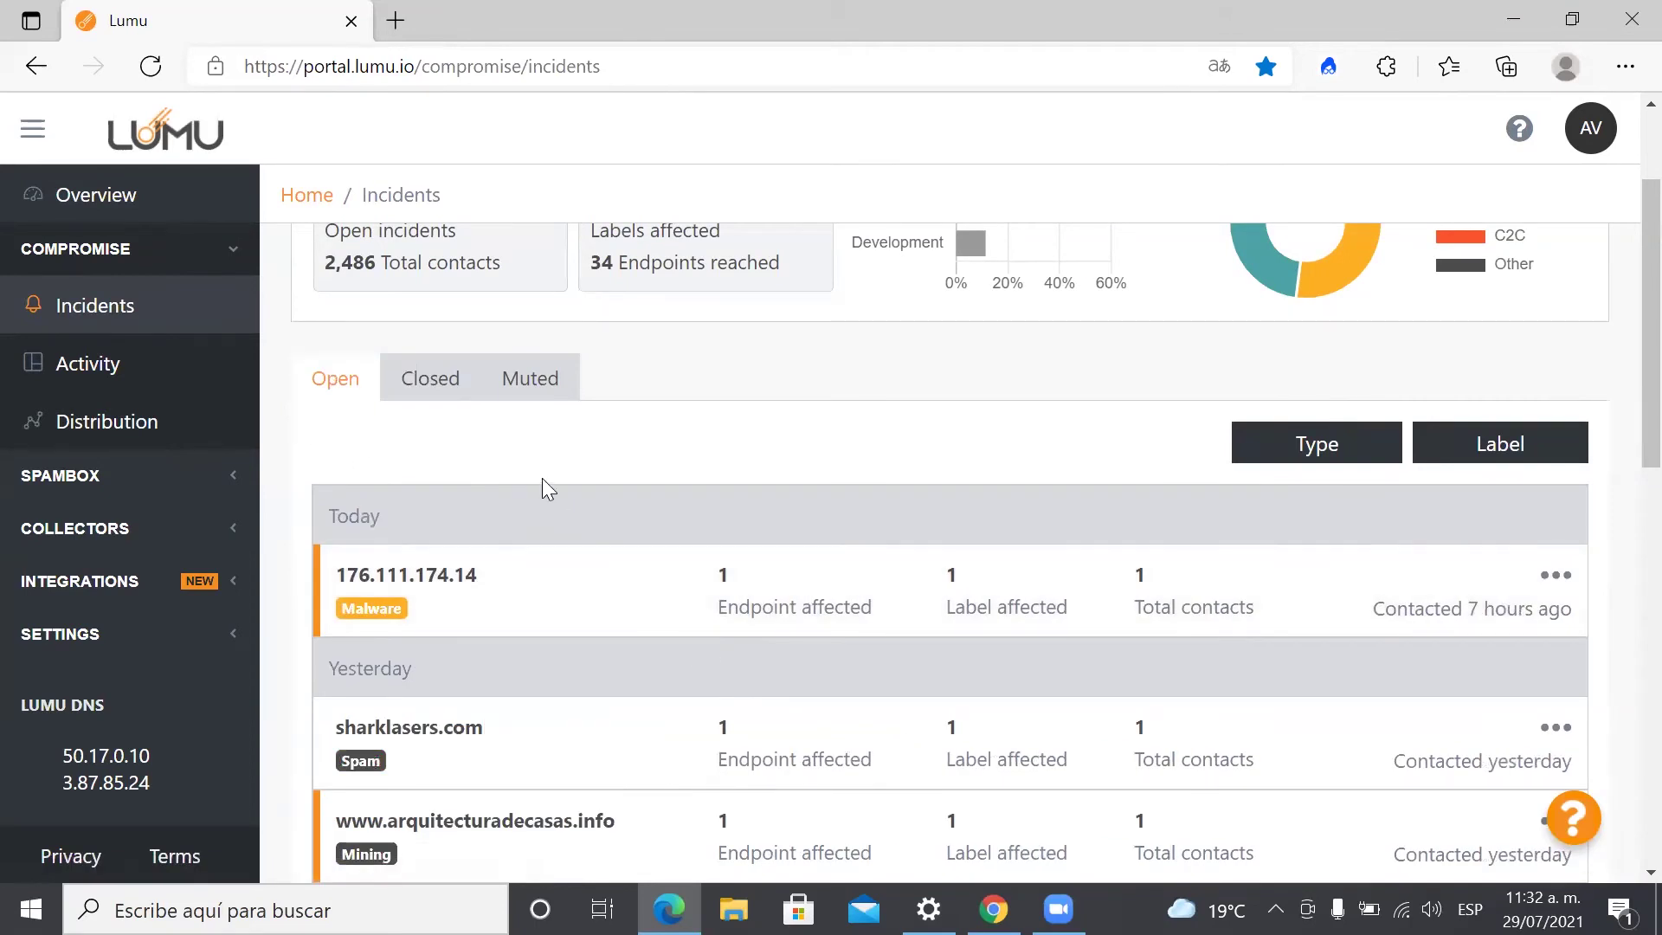
{"action": "left_click", "coordinate": [424, 386]}
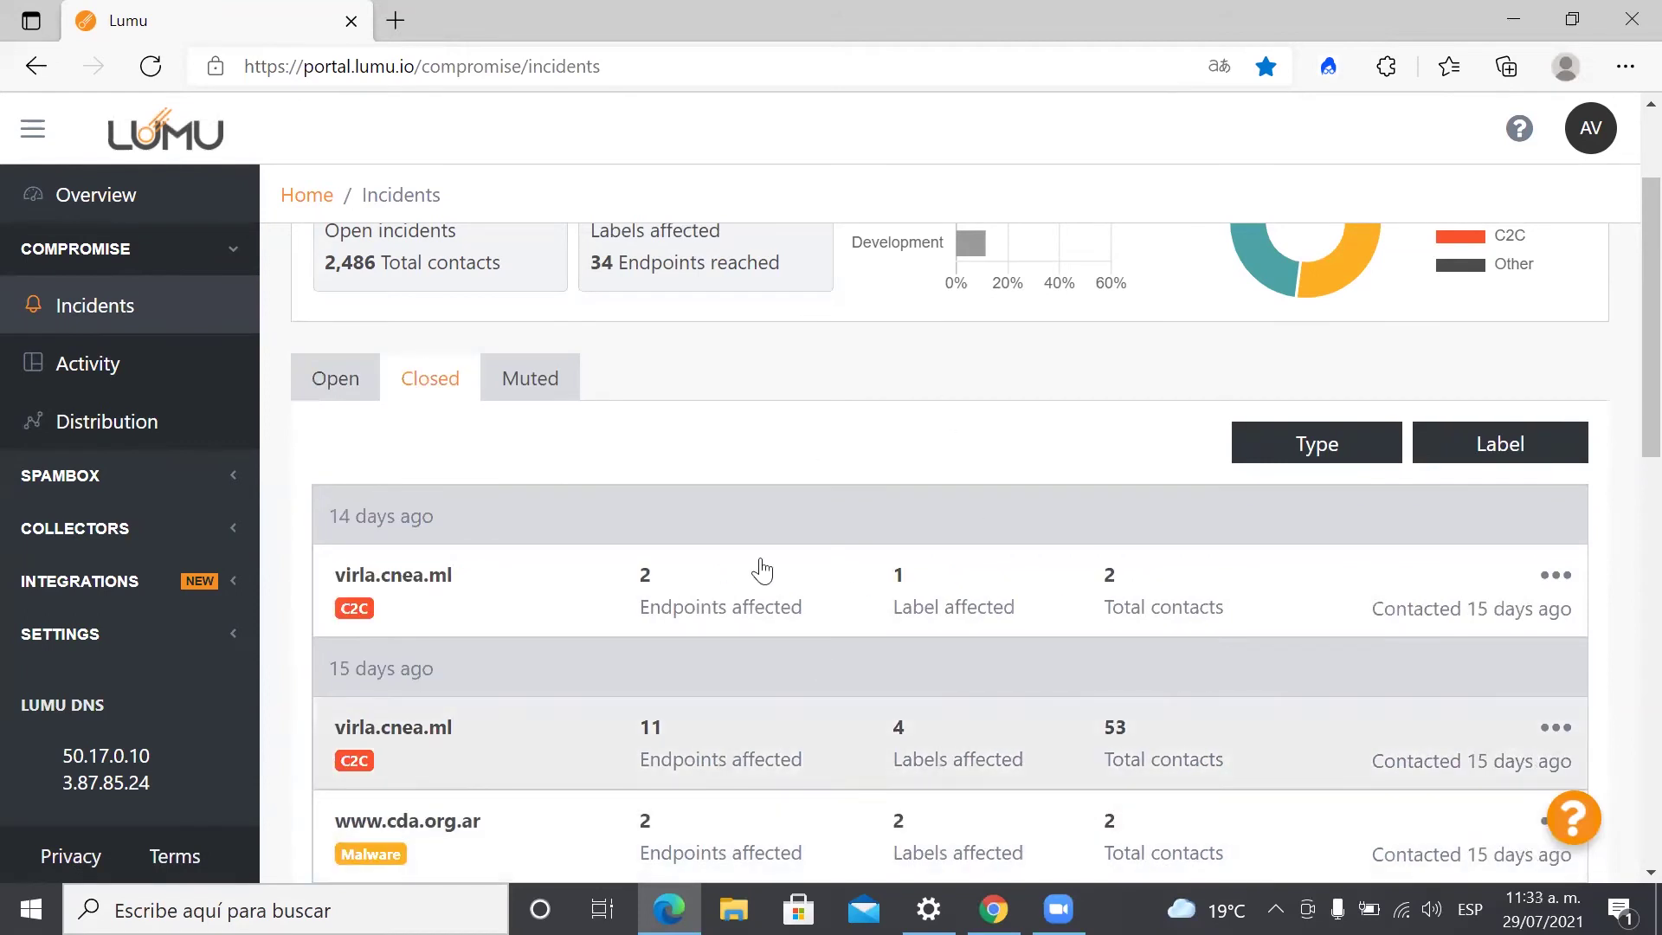
{"action": "left_click", "coordinate": [520, 380]}
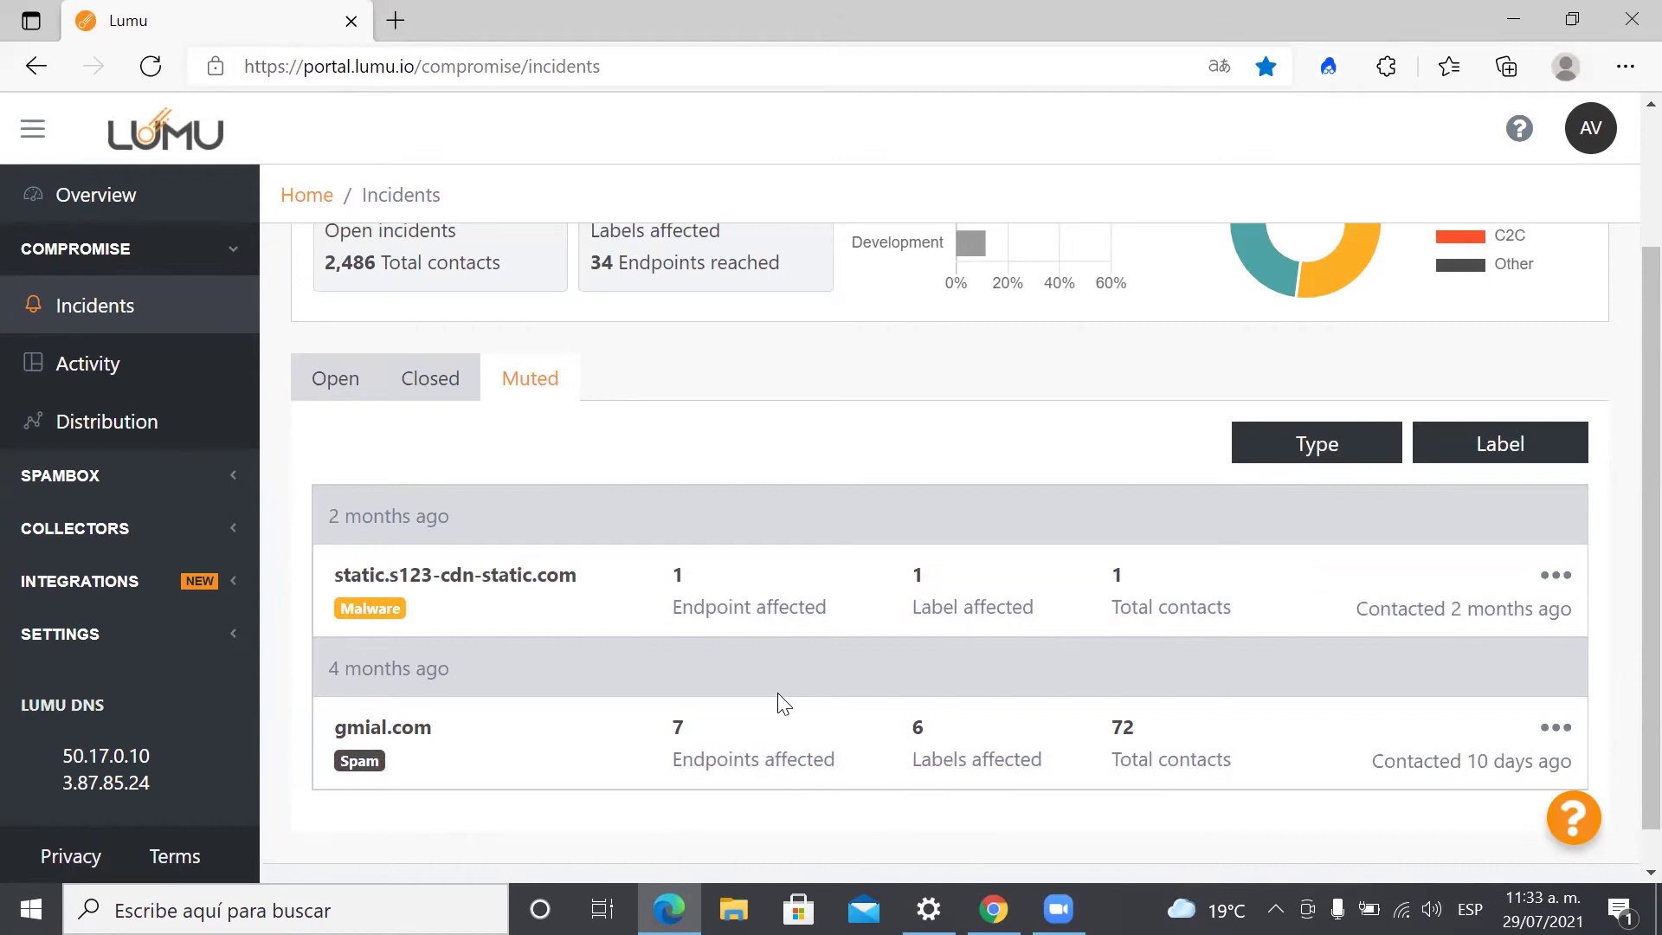
Return to the open incidents and look through the most recent entries
{"action": "left_click", "coordinate": [322, 394]}
{"action": "scroll", "coordinate": [736, 732], "scroll_direction": "down", "scroll_amount": 1}
{"action": "scroll", "coordinate": [740, 729], "scroll_direction": "down", "scroll_amount": 2}
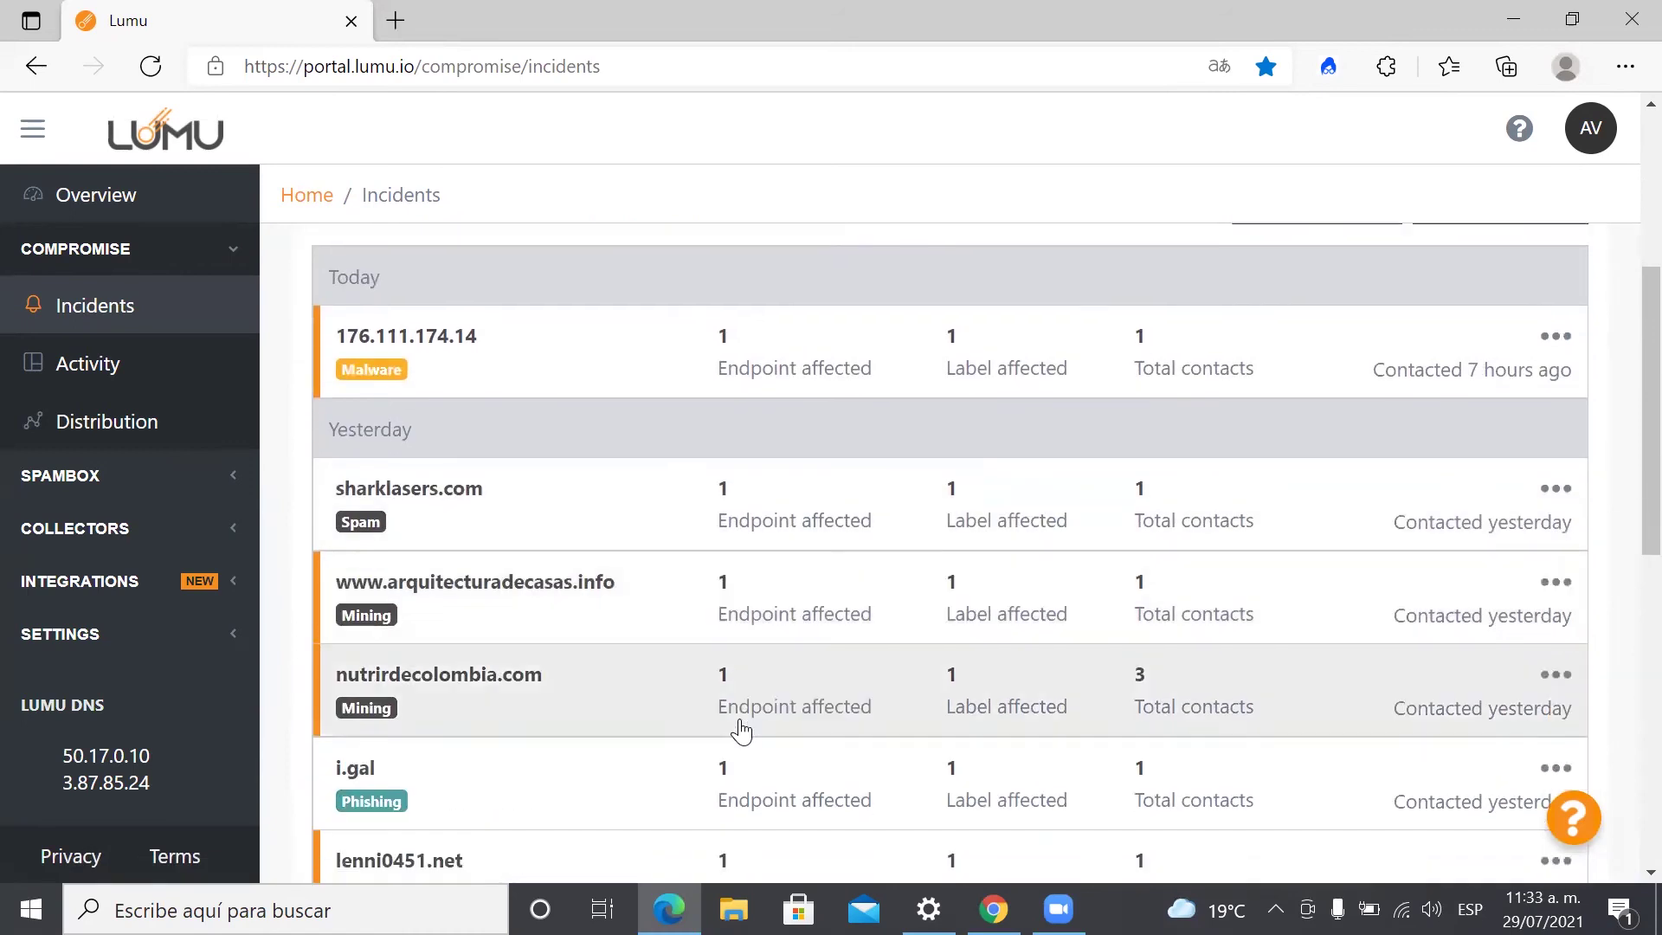
{"action": "scroll", "coordinate": [378, 234], "scroll_direction": "up", "scroll_amount": 3}
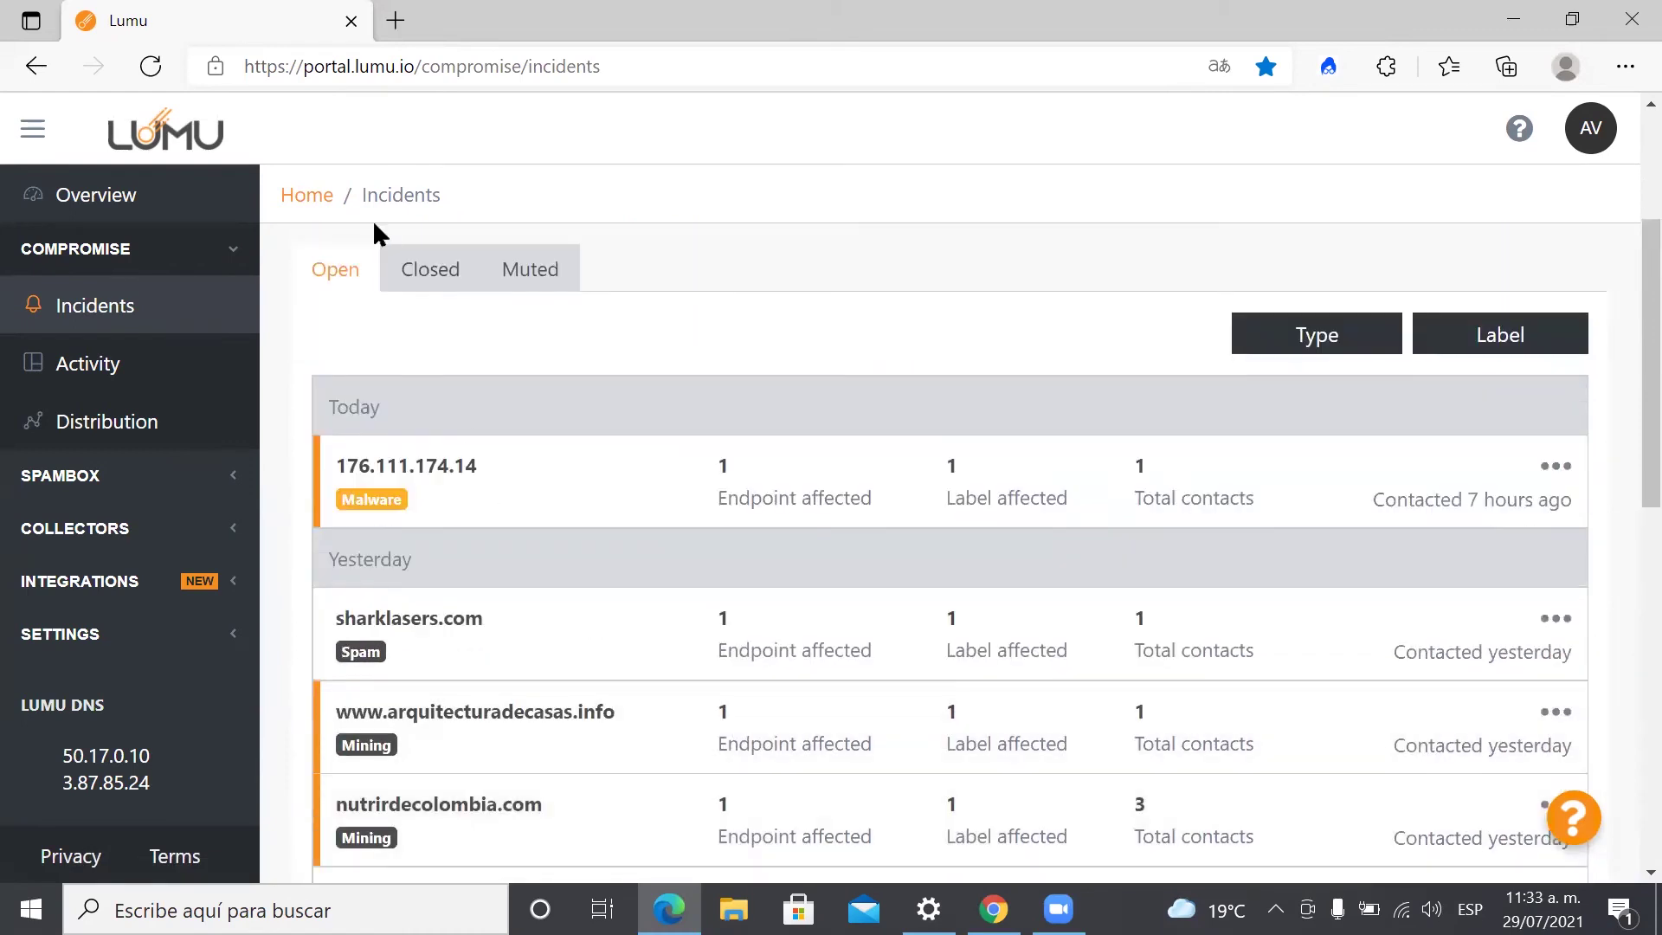
Open the closed virla.cnea.ml incident that affected 11 endpoints
{"action": "left_click", "coordinate": [400, 265]}
{"action": "scroll", "coordinate": [970, 587], "scroll_direction": "down", "scroll_amount": 1}
{"action": "scroll", "coordinate": [974, 593], "scroll_direction": "down", "scroll_amount": 1}
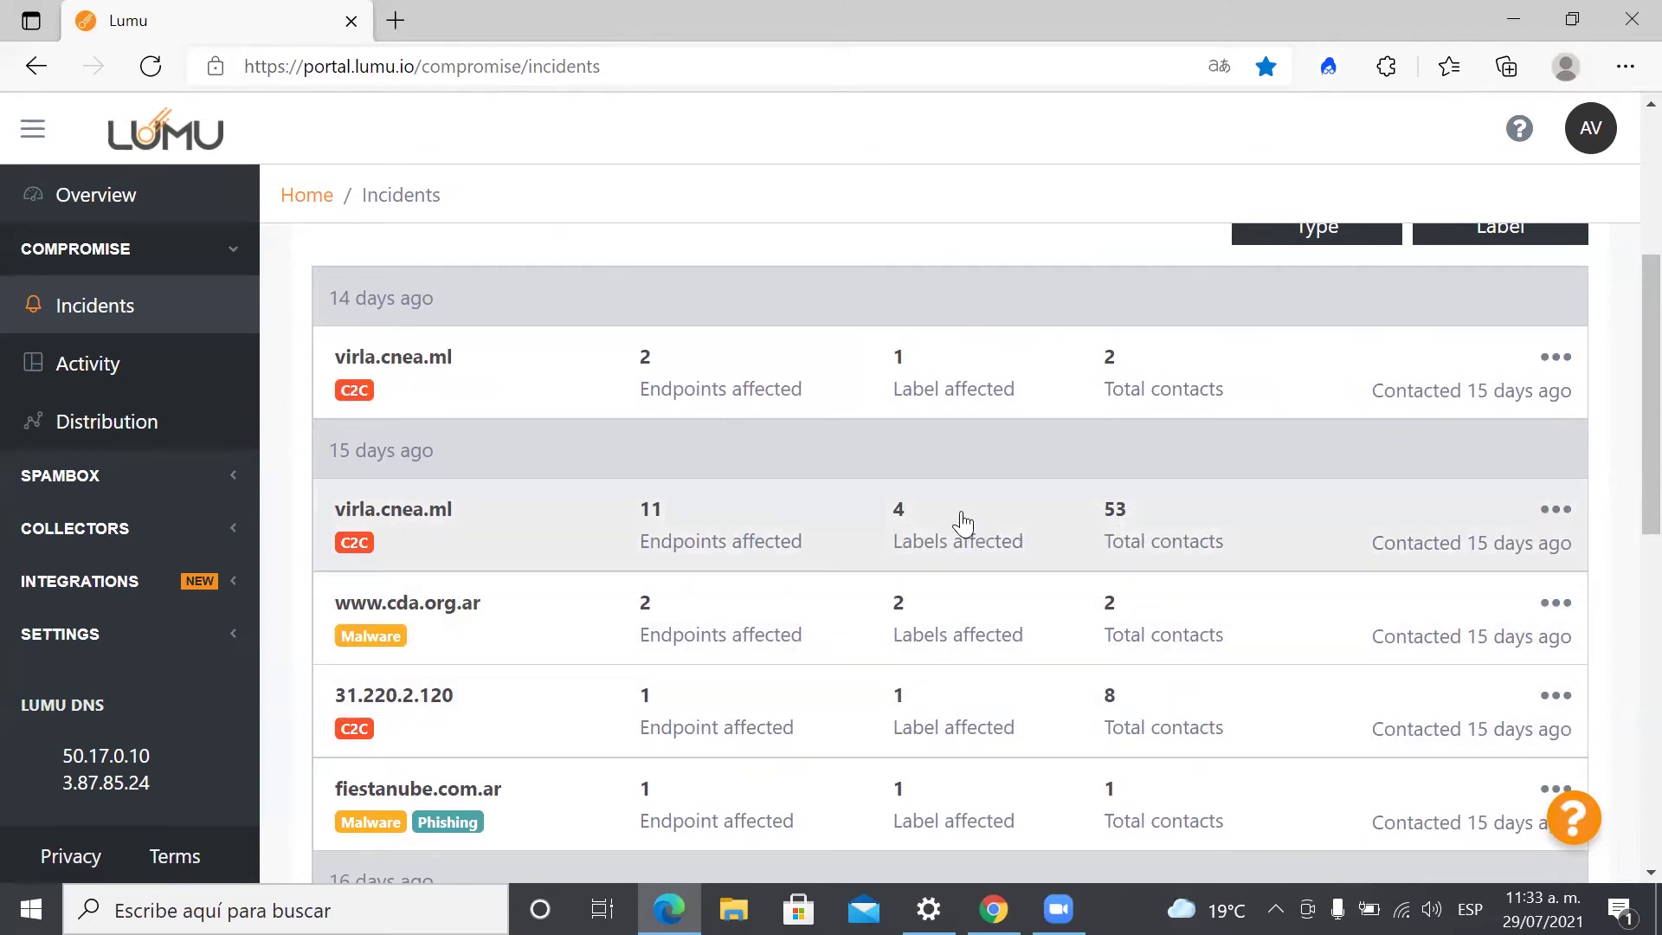
{"action": "left_click", "coordinate": [962, 517]}
Look through the incident's activity section and its list of affected endpoints
{"action": "scroll", "coordinate": [939, 721], "scroll_direction": "down", "scroll_amount": 3}
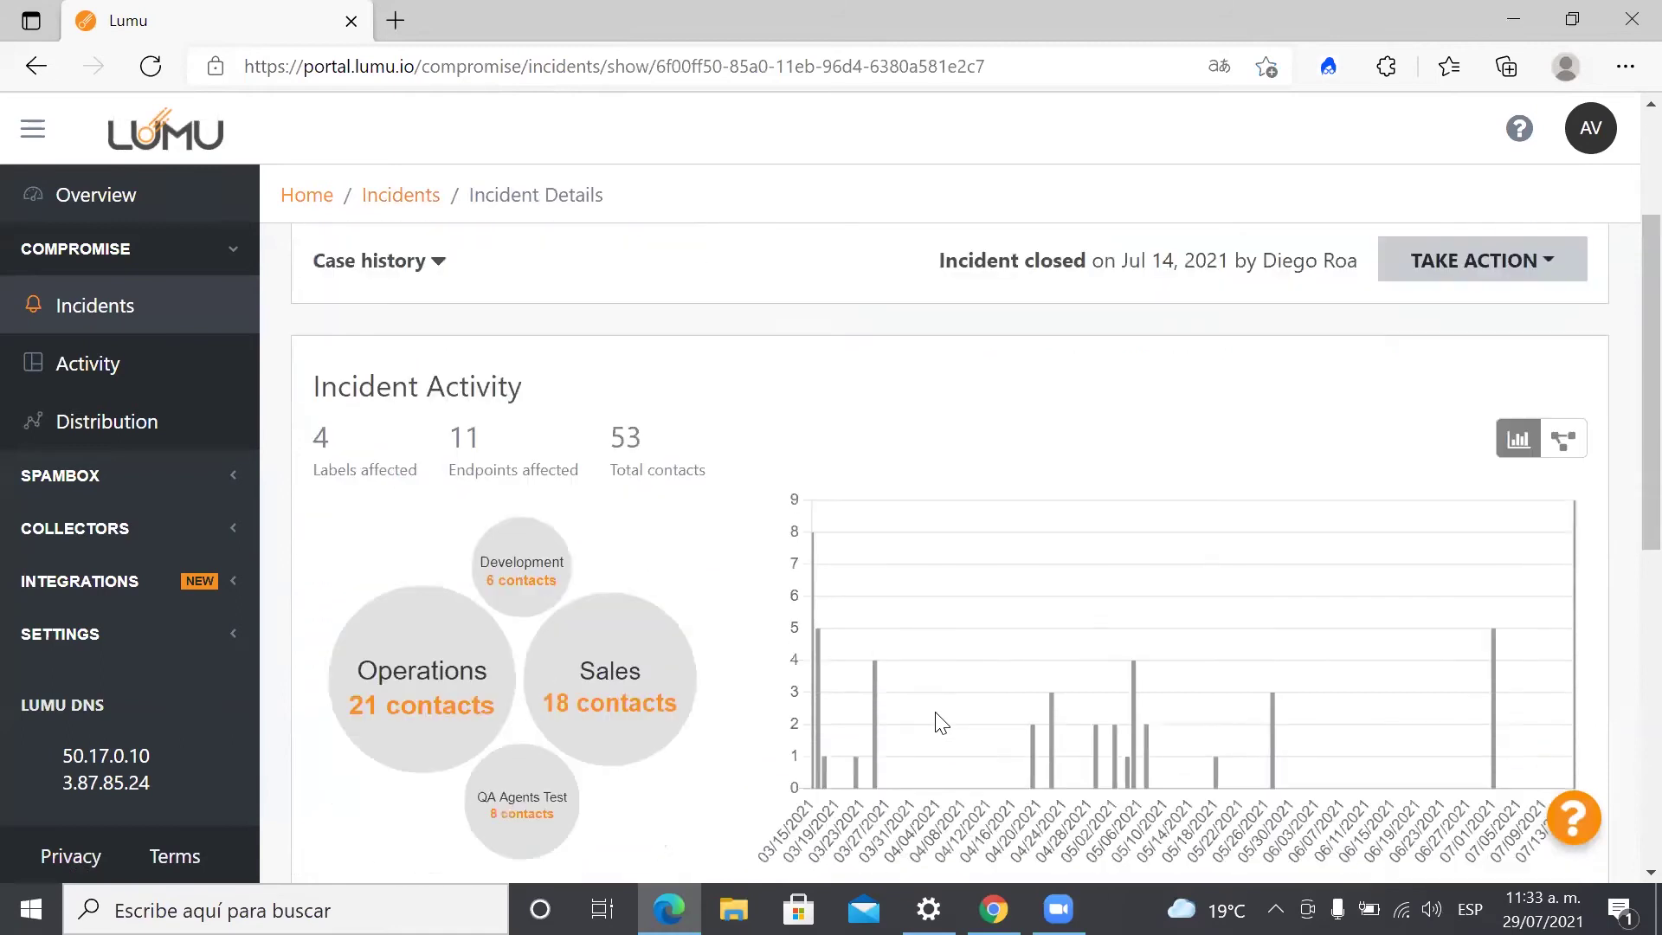
{"action": "scroll", "coordinate": [941, 723], "scroll_direction": "down", "scroll_amount": 2}
{"action": "scroll", "coordinate": [936, 723], "scroll_direction": "down", "scroll_amount": 2}
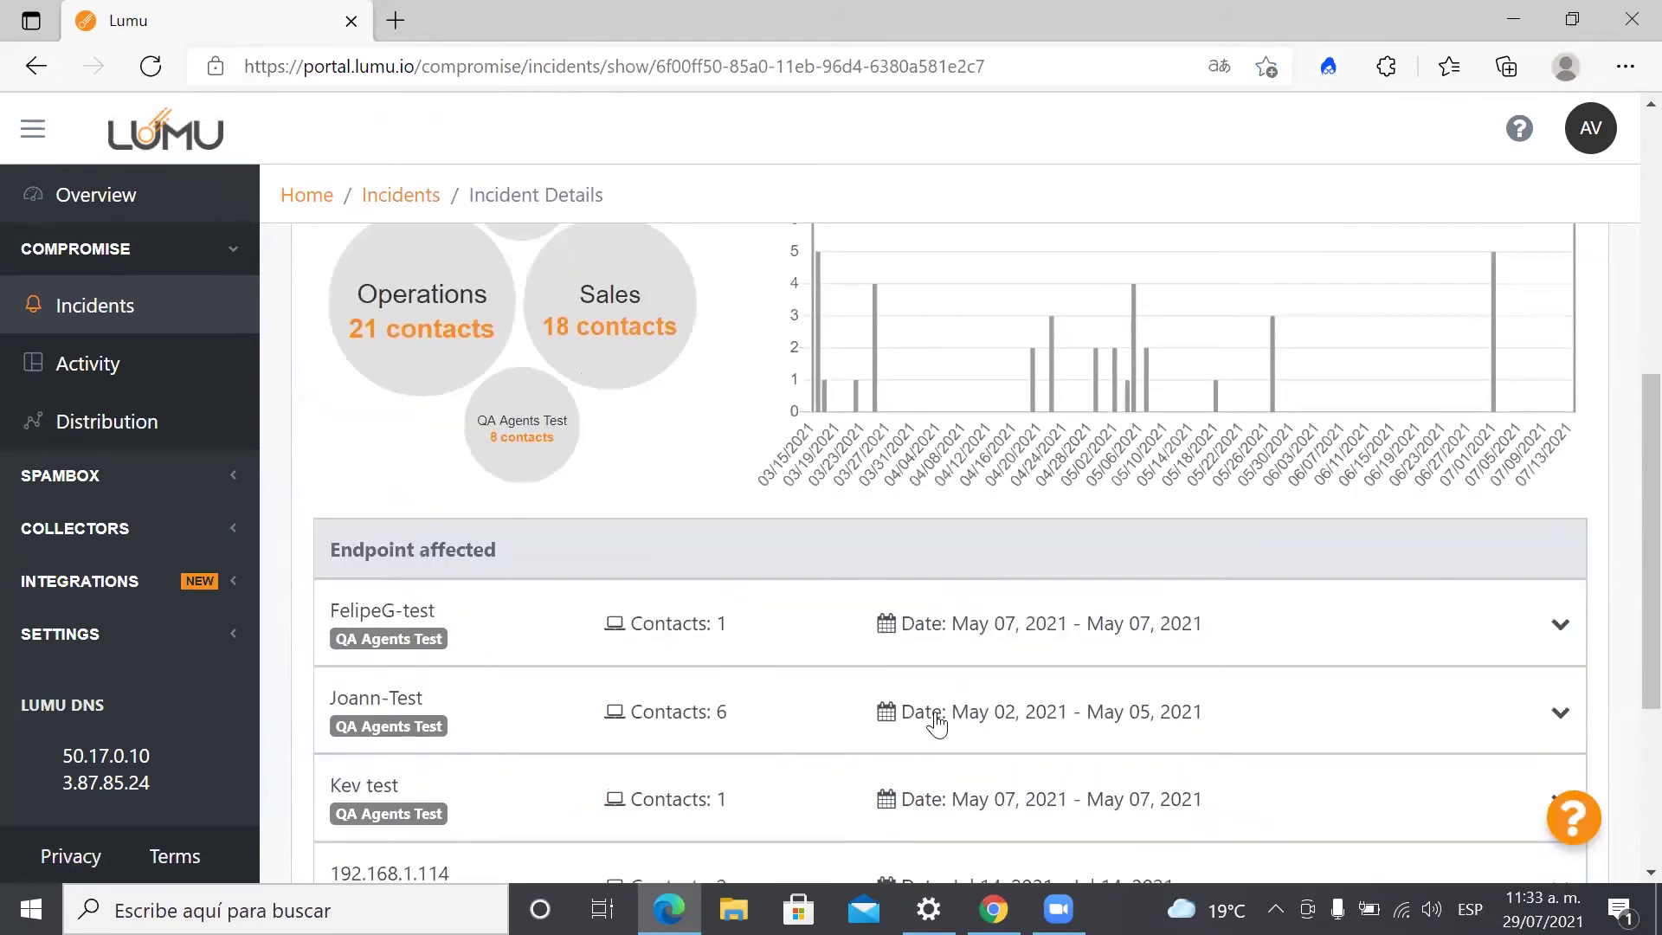
{"action": "scroll", "coordinate": [937, 724], "scroll_direction": "down", "scroll_amount": 4}
{"action": "scroll", "coordinate": [934, 724], "scroll_direction": "up", "scroll_amount": 2}
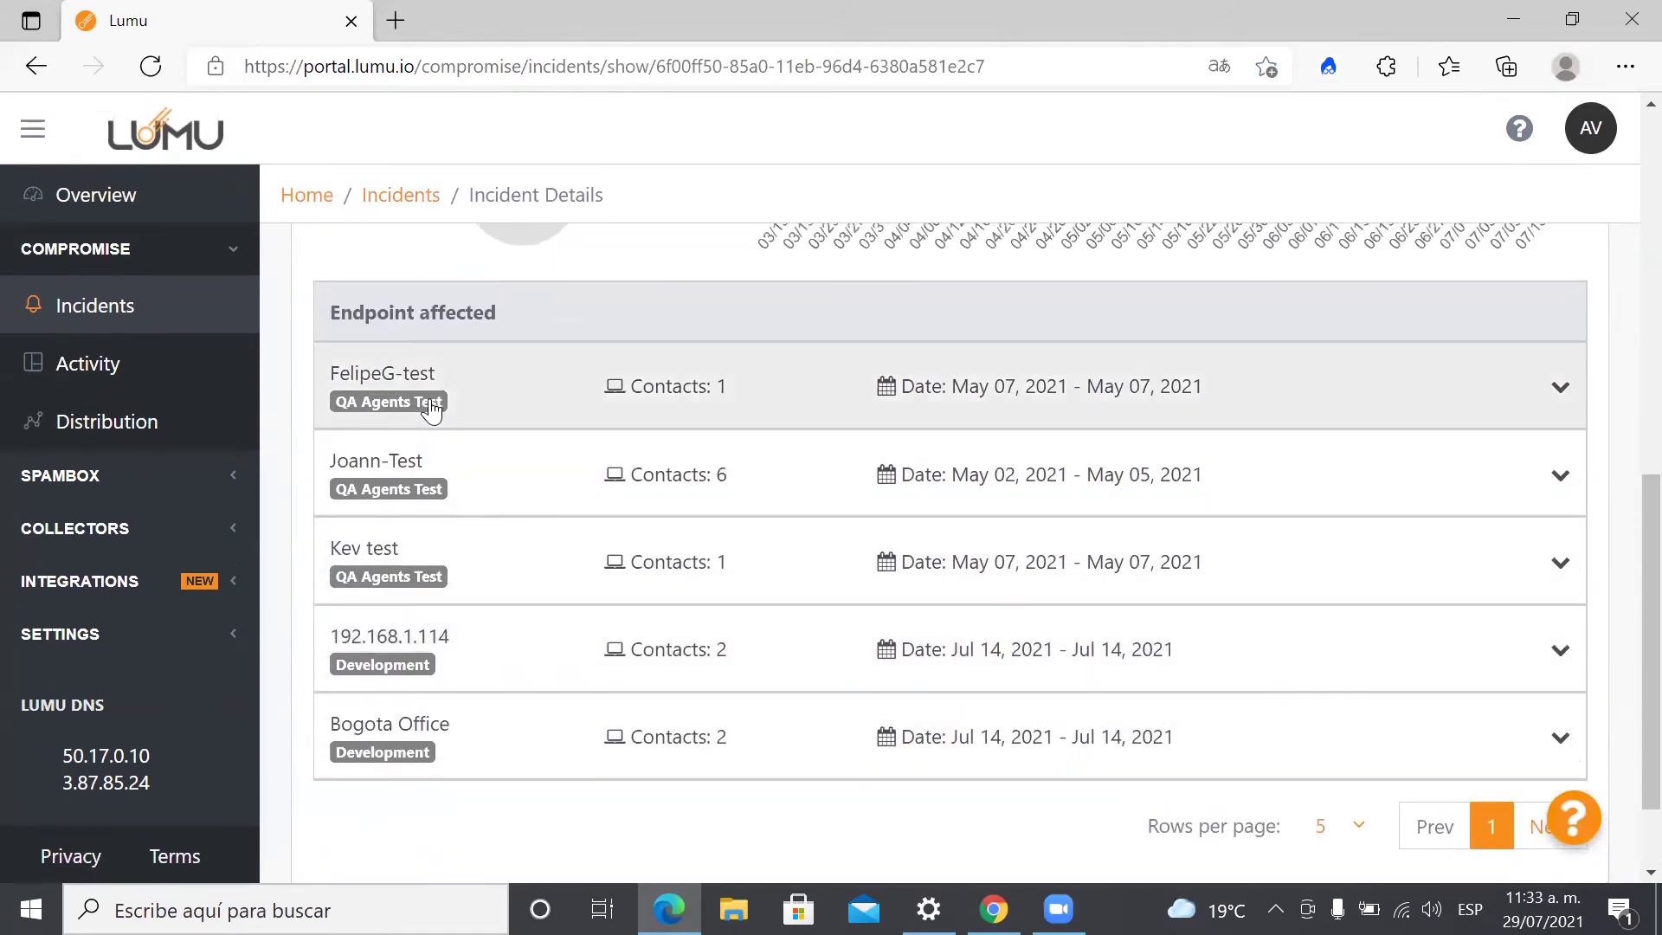
Expand the first two QA Agents Test endpoints and examine their contact records
{"action": "left_click", "coordinate": [431, 409]}
{"action": "scroll", "coordinate": [674, 547], "scroll_direction": "down", "scroll_amount": 1}
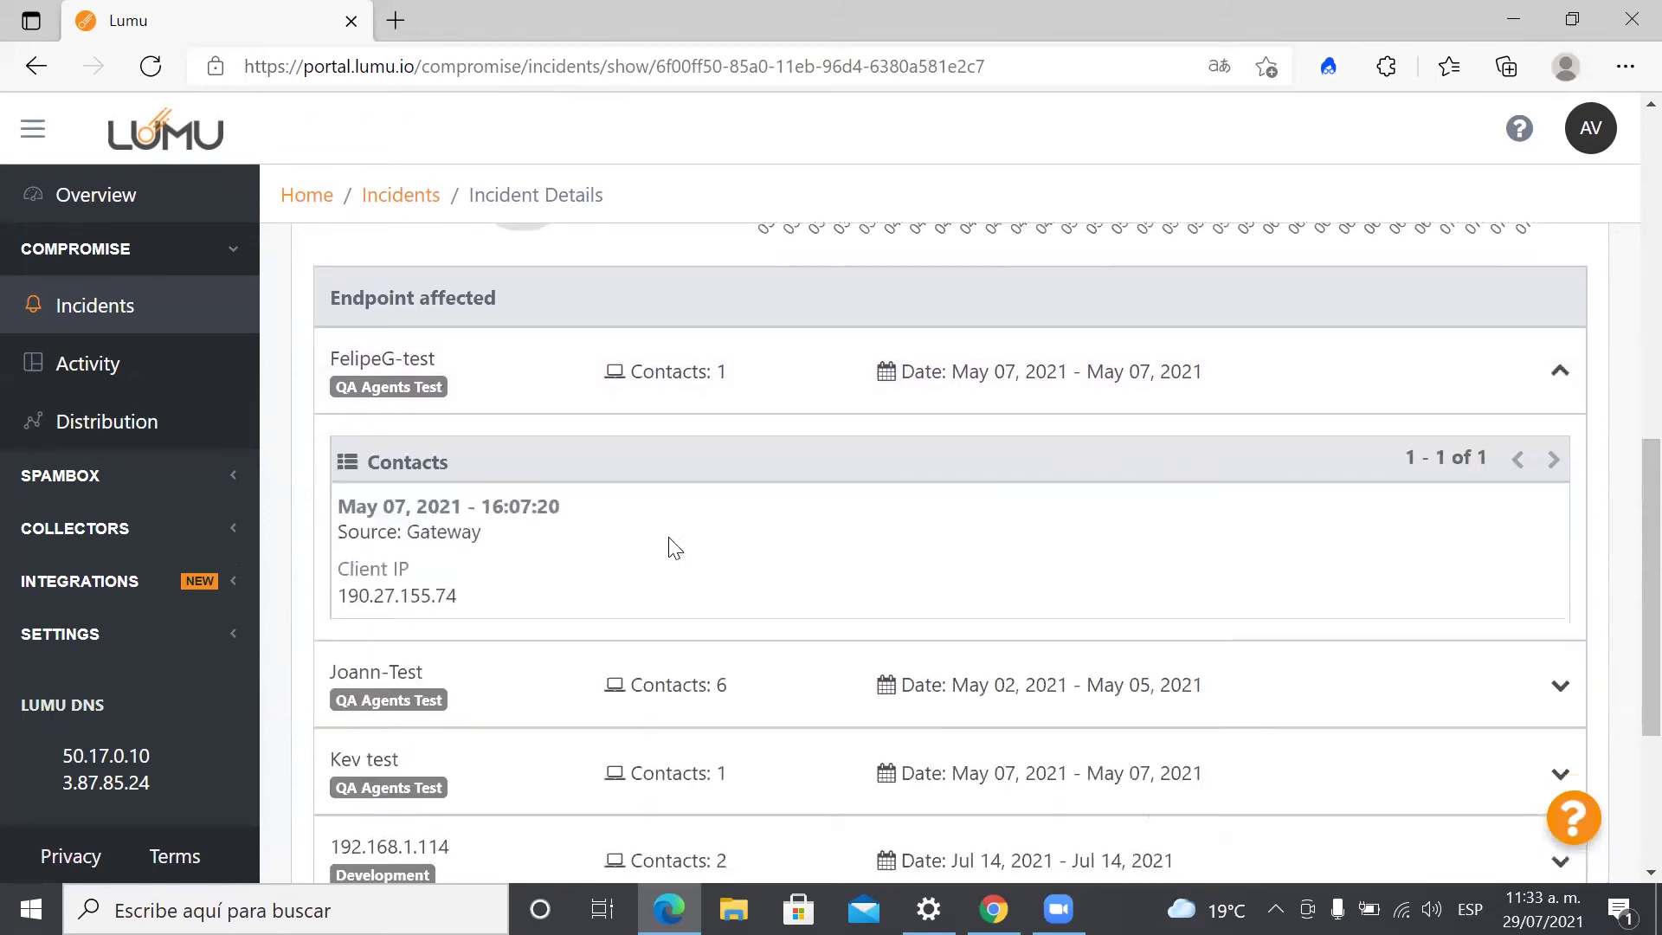
{"action": "scroll", "coordinate": [673, 547], "scroll_direction": "down", "scroll_amount": 2}
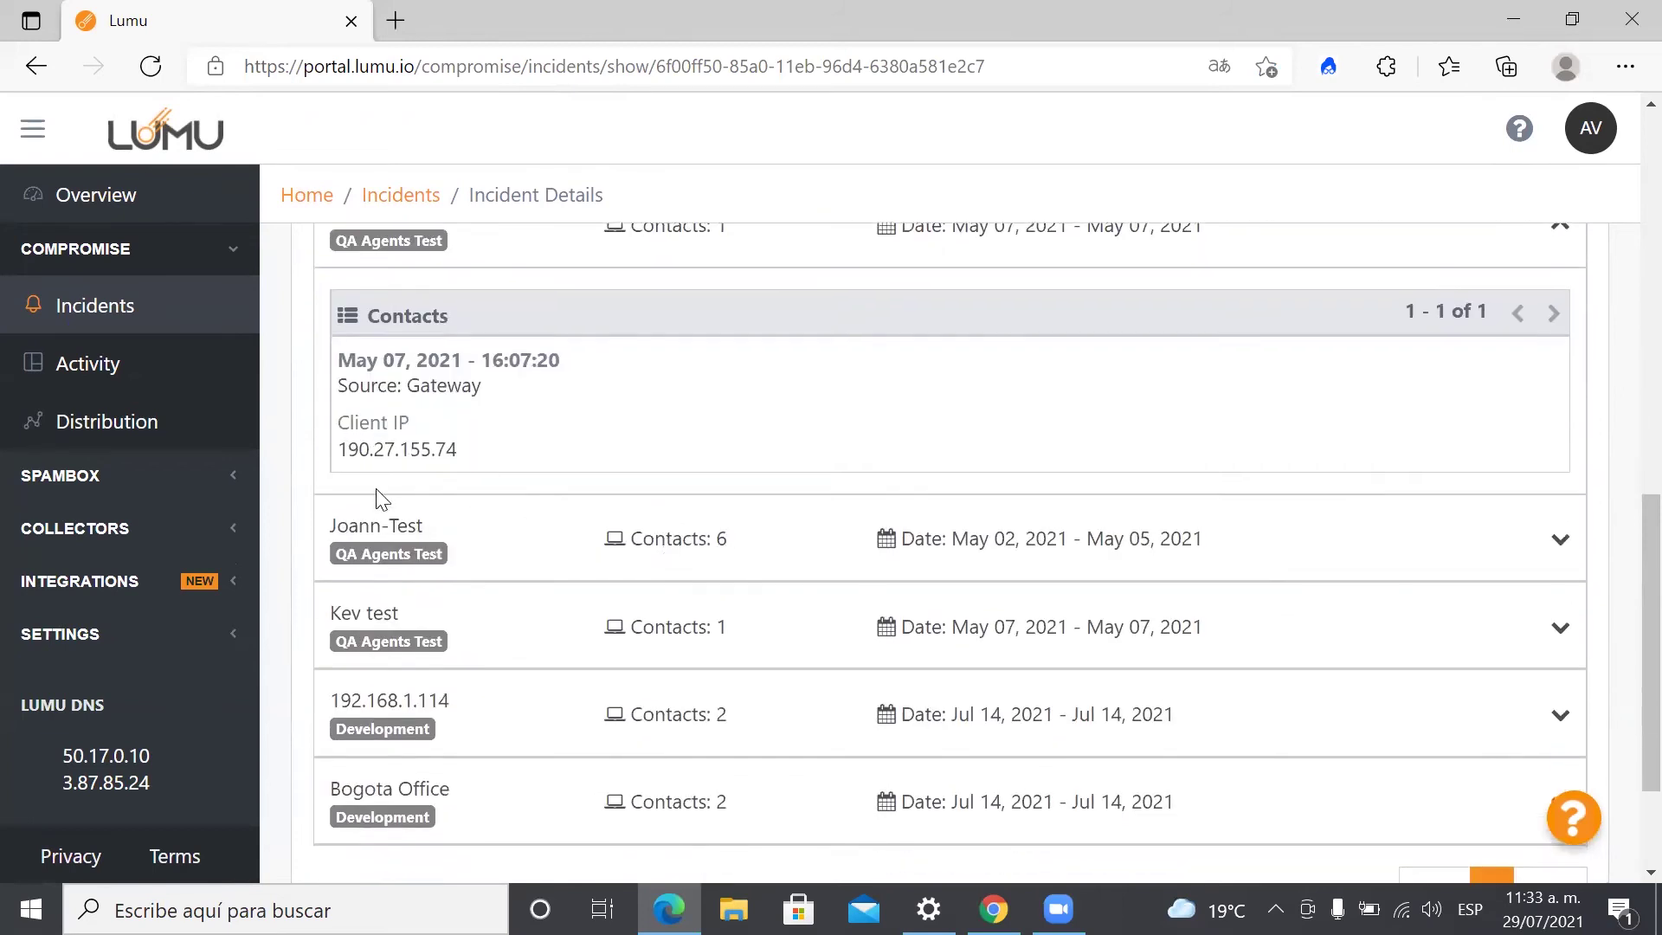
{"action": "left_click", "coordinate": [564, 573]}
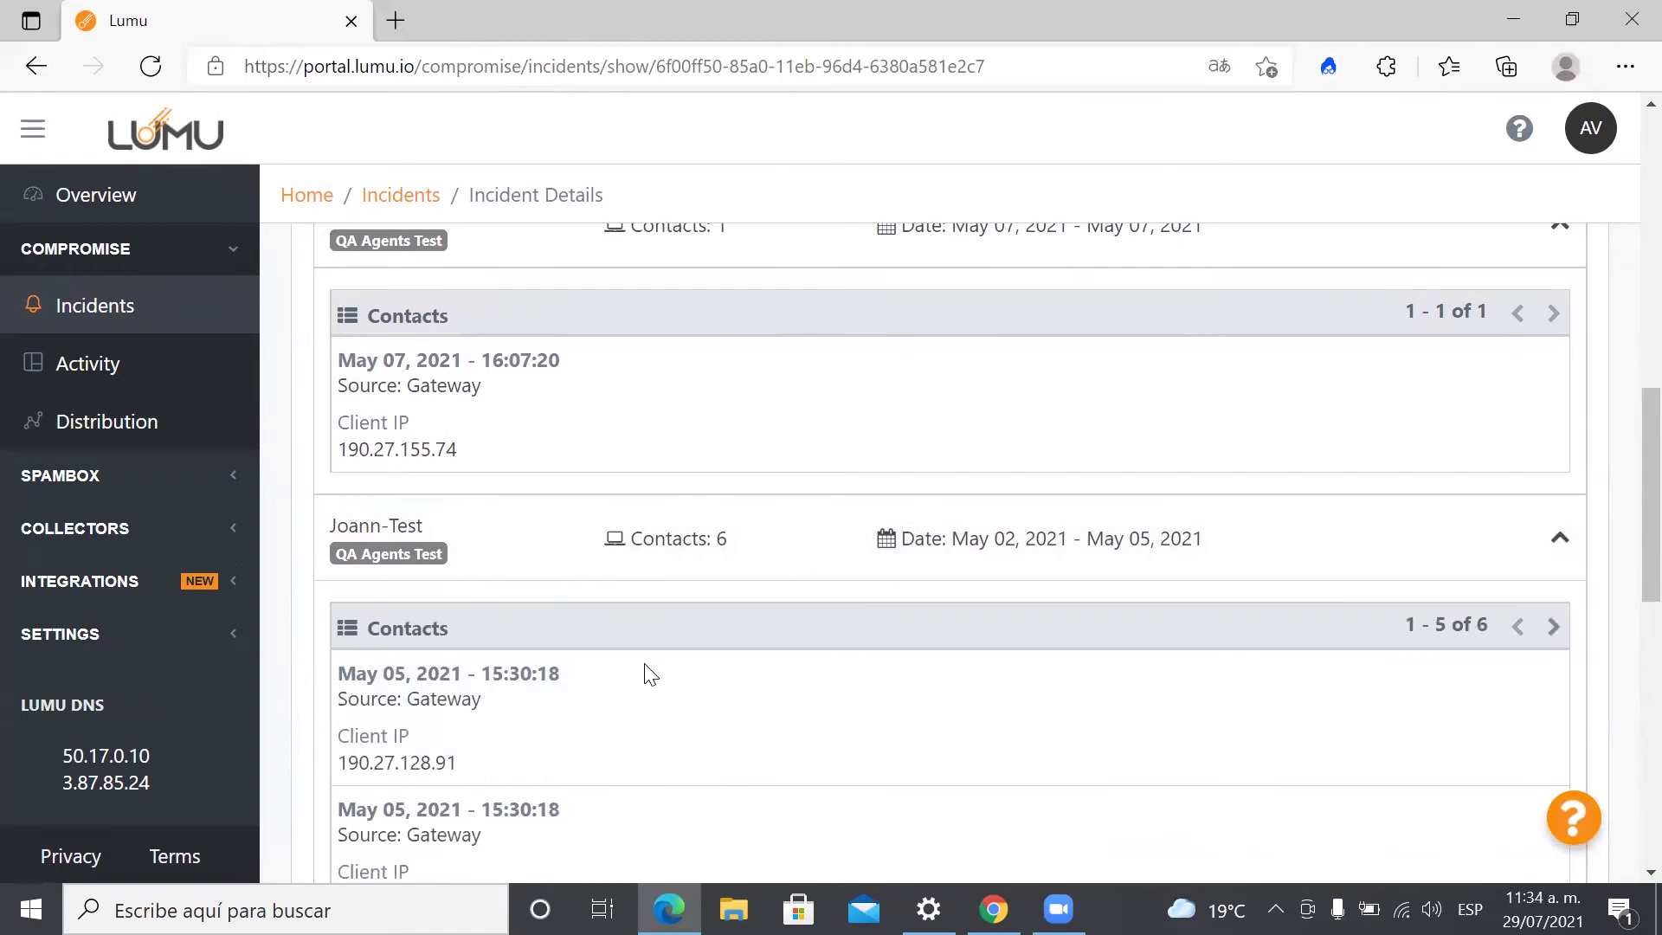
{"action": "scroll", "coordinate": [645, 672], "scroll_direction": "down", "scroll_amount": 4}
{"action": "scroll", "coordinate": [651, 675], "scroll_direction": "down", "scroll_amount": 3}
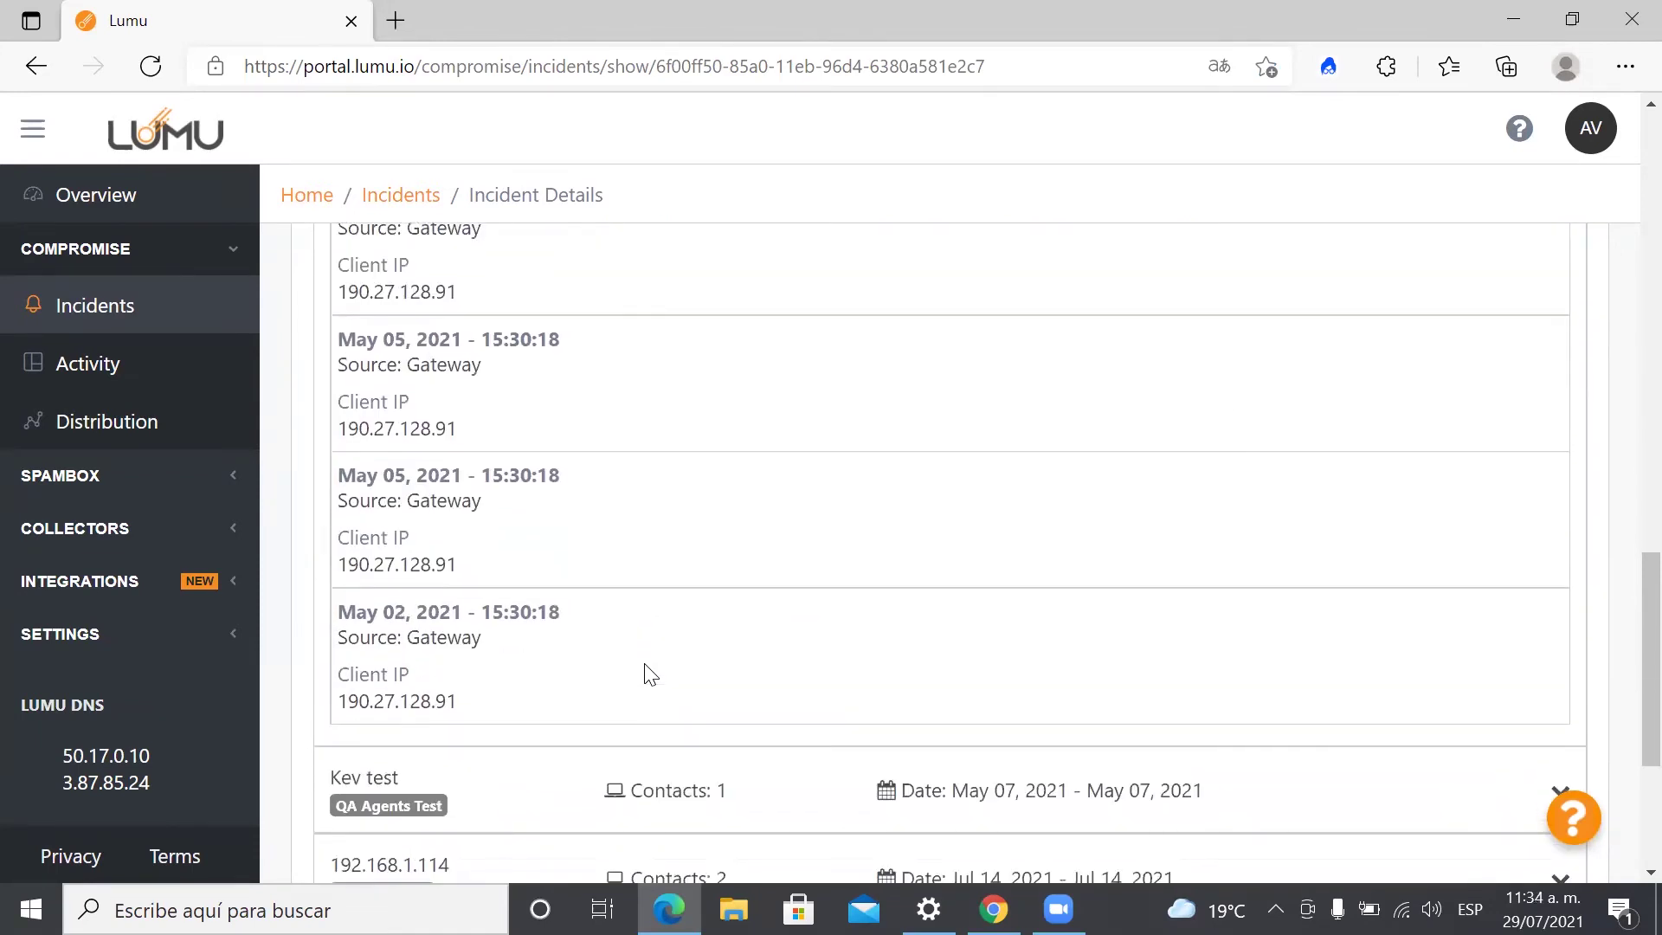
Review the incident's contacts by label, its affected endpoints and the daily contact counts in the bar chart
{"action": "scroll", "coordinate": [651, 675], "scroll_direction": "up", "scroll_amount": 3}
{"action": "scroll", "coordinate": [649, 673], "scroll_direction": "up", "scroll_amount": 6}
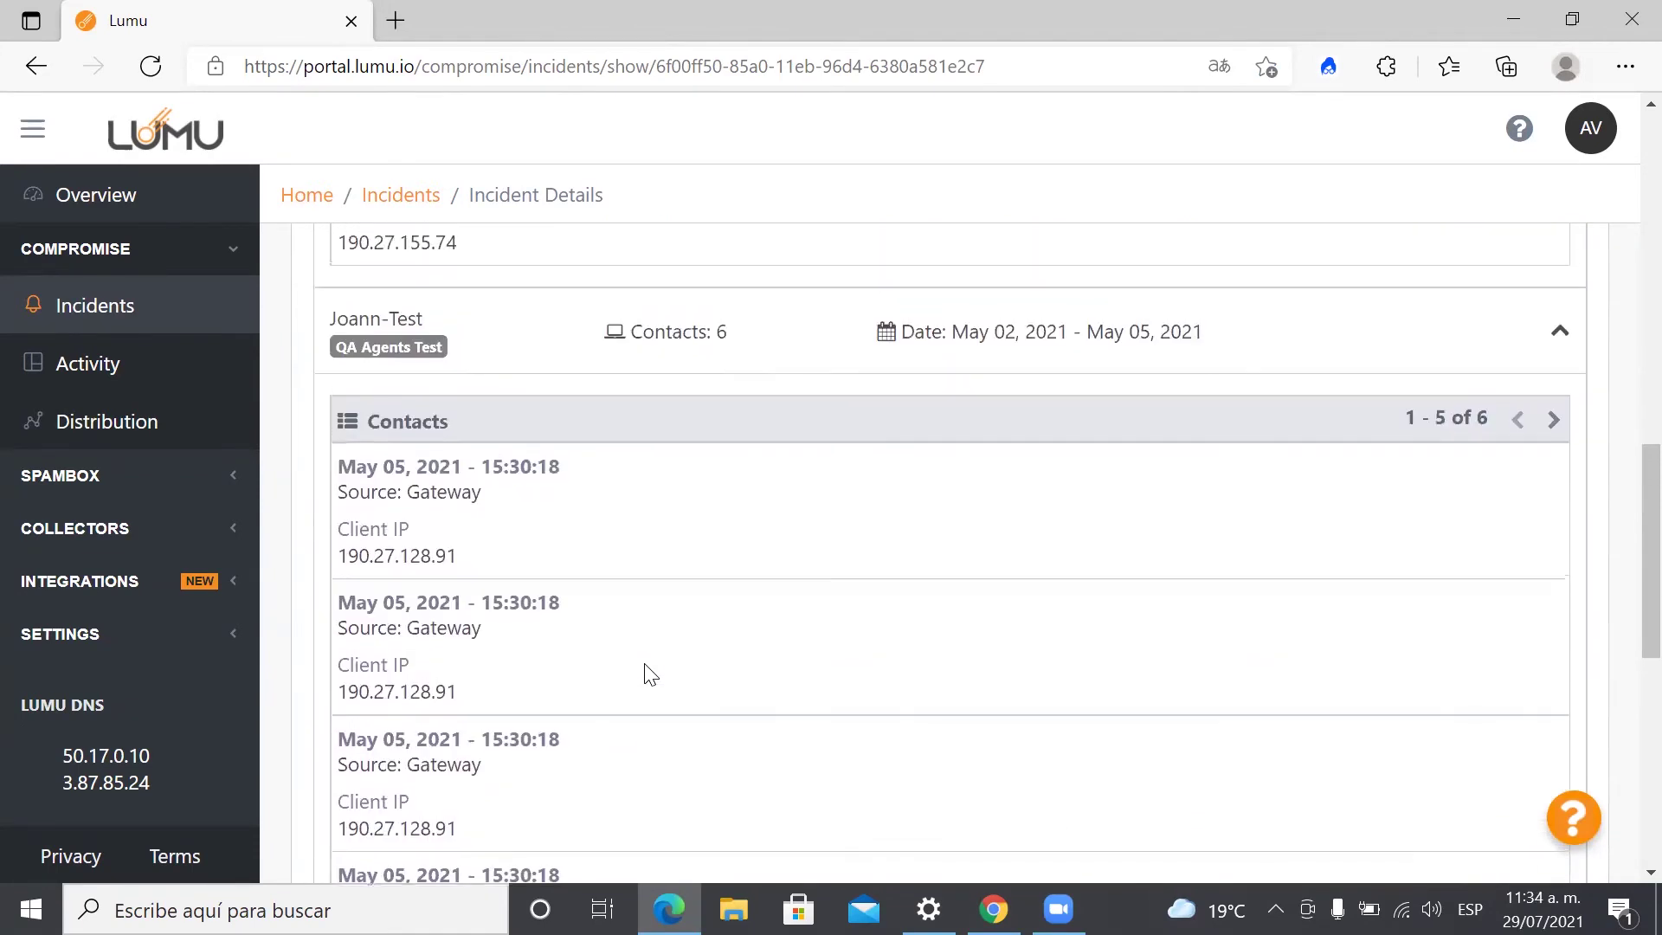
{"action": "scroll", "coordinate": [645, 674], "scroll_direction": "up", "scroll_amount": 7}
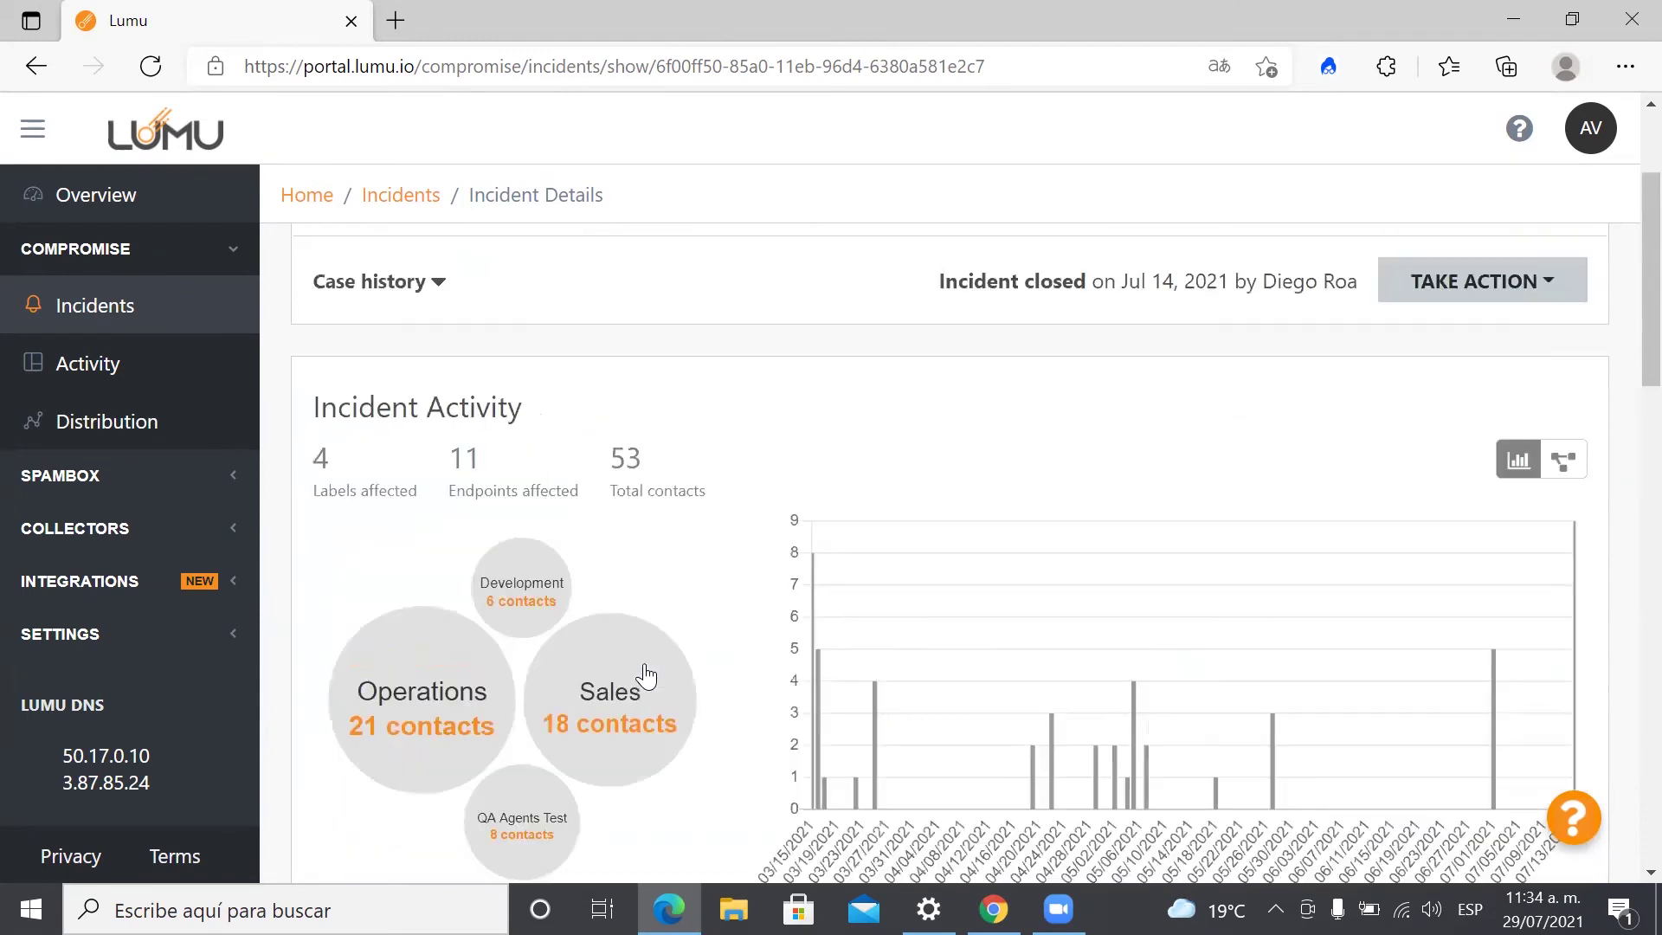
{"action": "scroll", "coordinate": [649, 674], "scroll_direction": "down", "scroll_amount": 2}
{"action": "scroll", "coordinate": [651, 675], "scroll_direction": "down", "scroll_amount": 5}
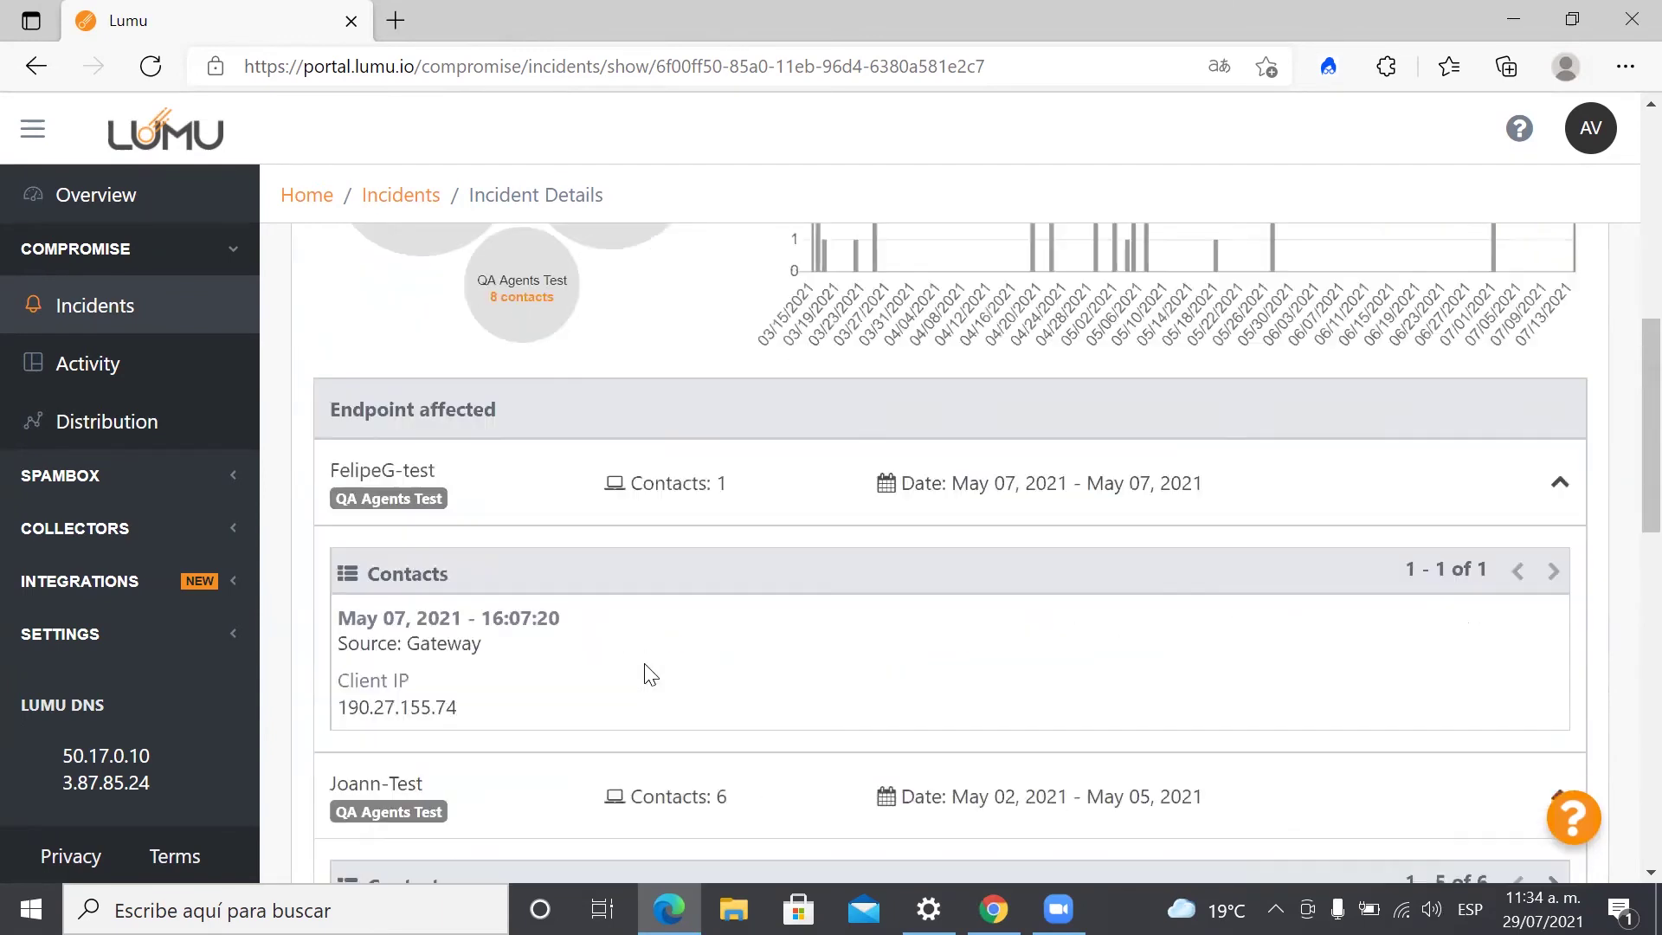
{"action": "scroll", "coordinate": [651, 675], "scroll_direction": "up", "scroll_amount": 3}
{"action": "scroll", "coordinate": [643, 665], "scroll_direction": "up", "scroll_amount": 4}
{"action": "scroll", "coordinate": [644, 664], "scroll_direction": "down", "scroll_amount": 3}
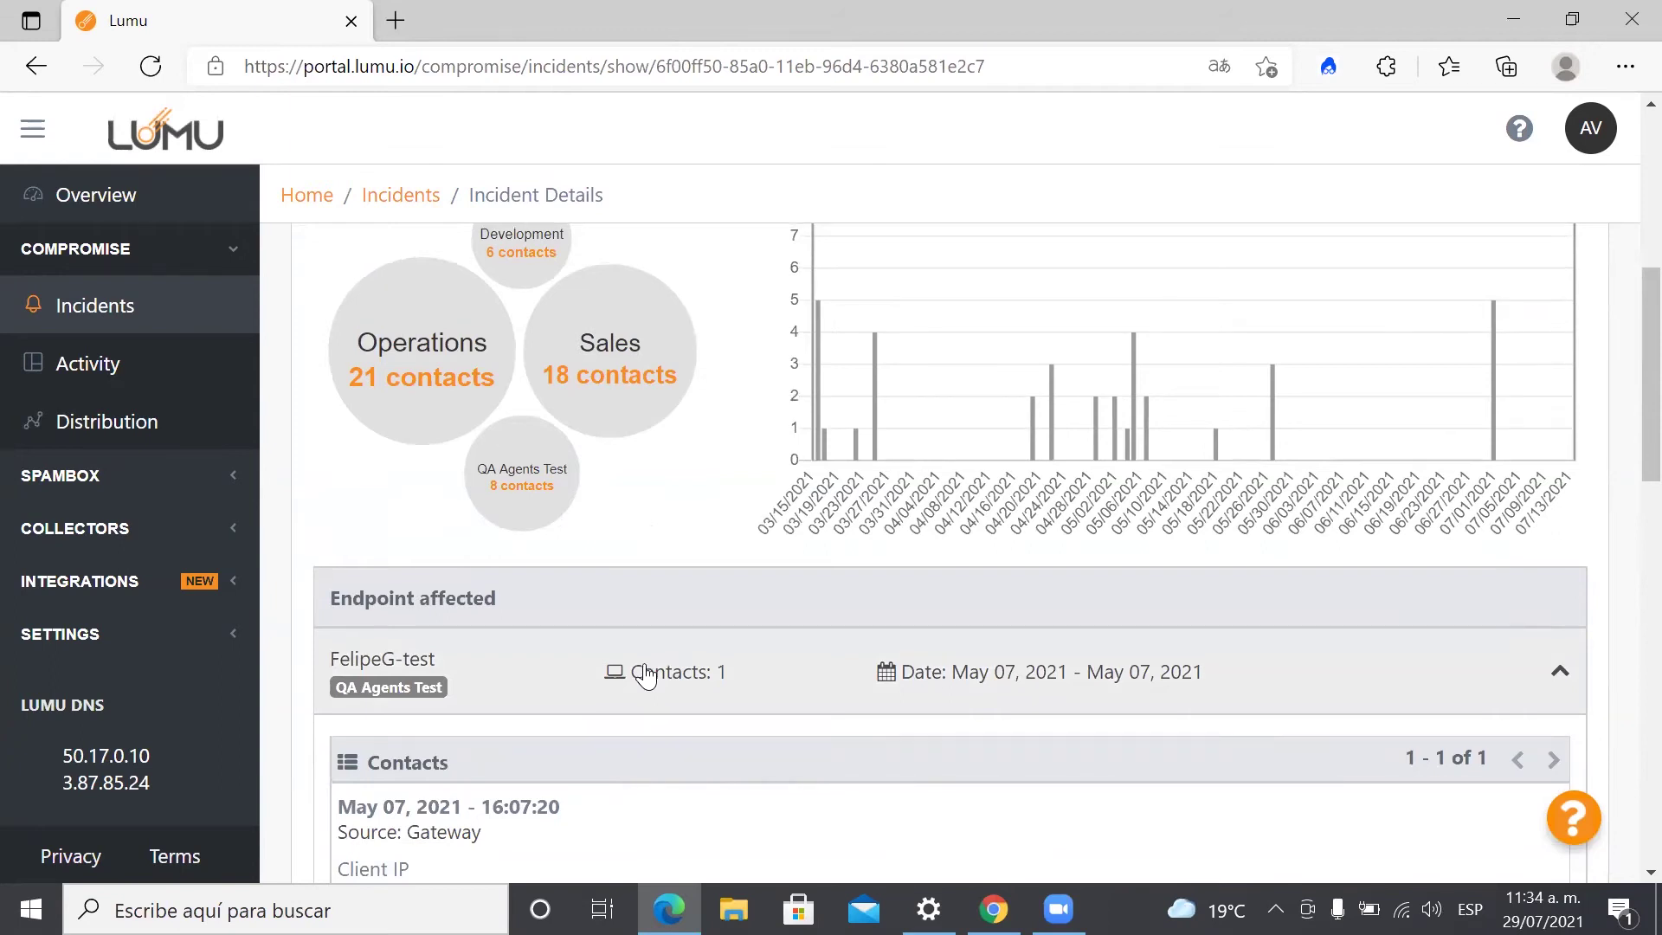
{"action": "scroll", "coordinate": [641, 673], "scroll_direction": "up", "scroll_amount": 2}
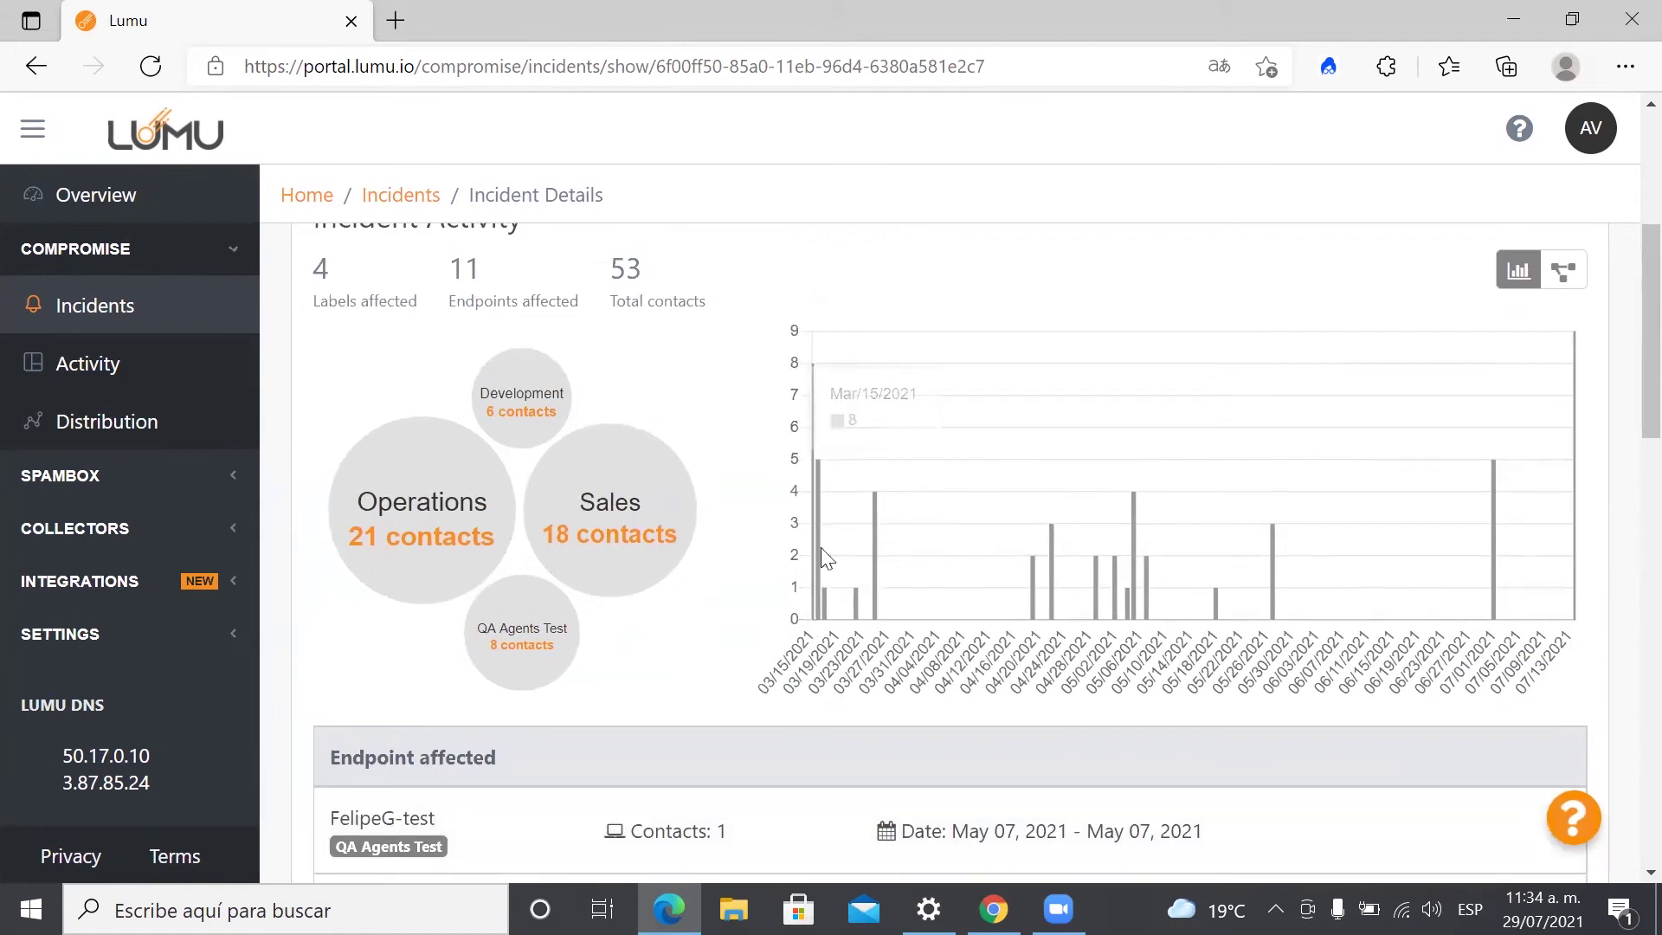
{"action": "mouse_move", "coordinate": [818, 511]}
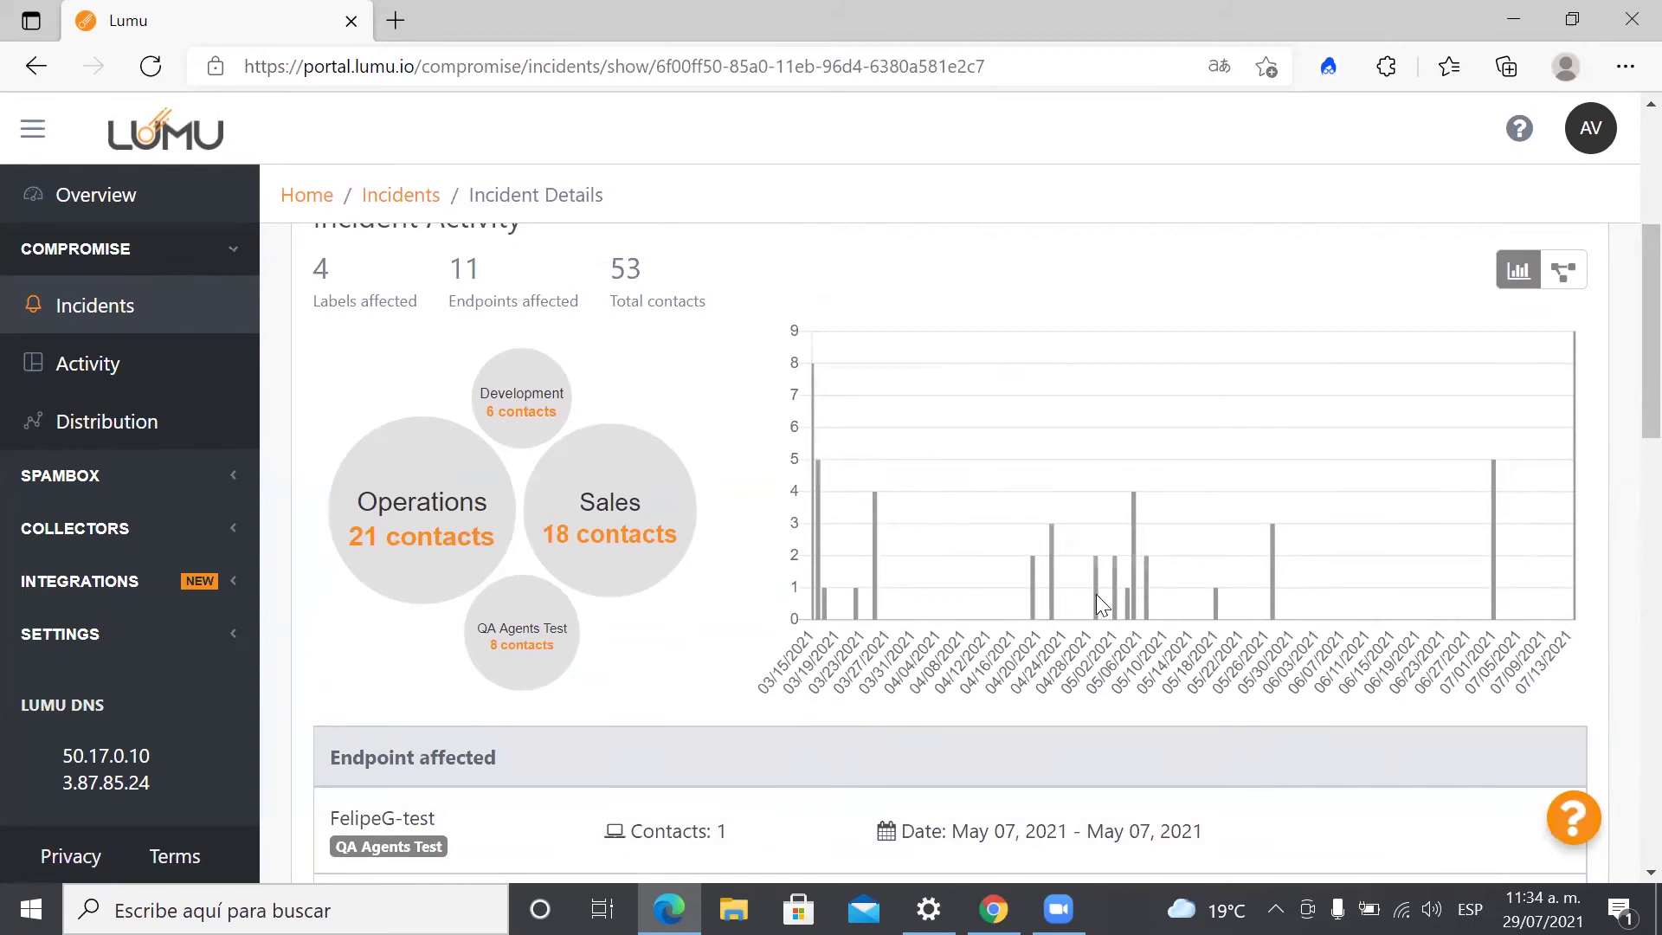
{"action": "mouse_move", "coordinate": [1093, 592]}
Switch the incident activity chart to the per-label timeline and shift its date range back and forth
{"action": "left_click", "coordinate": [1565, 288]}
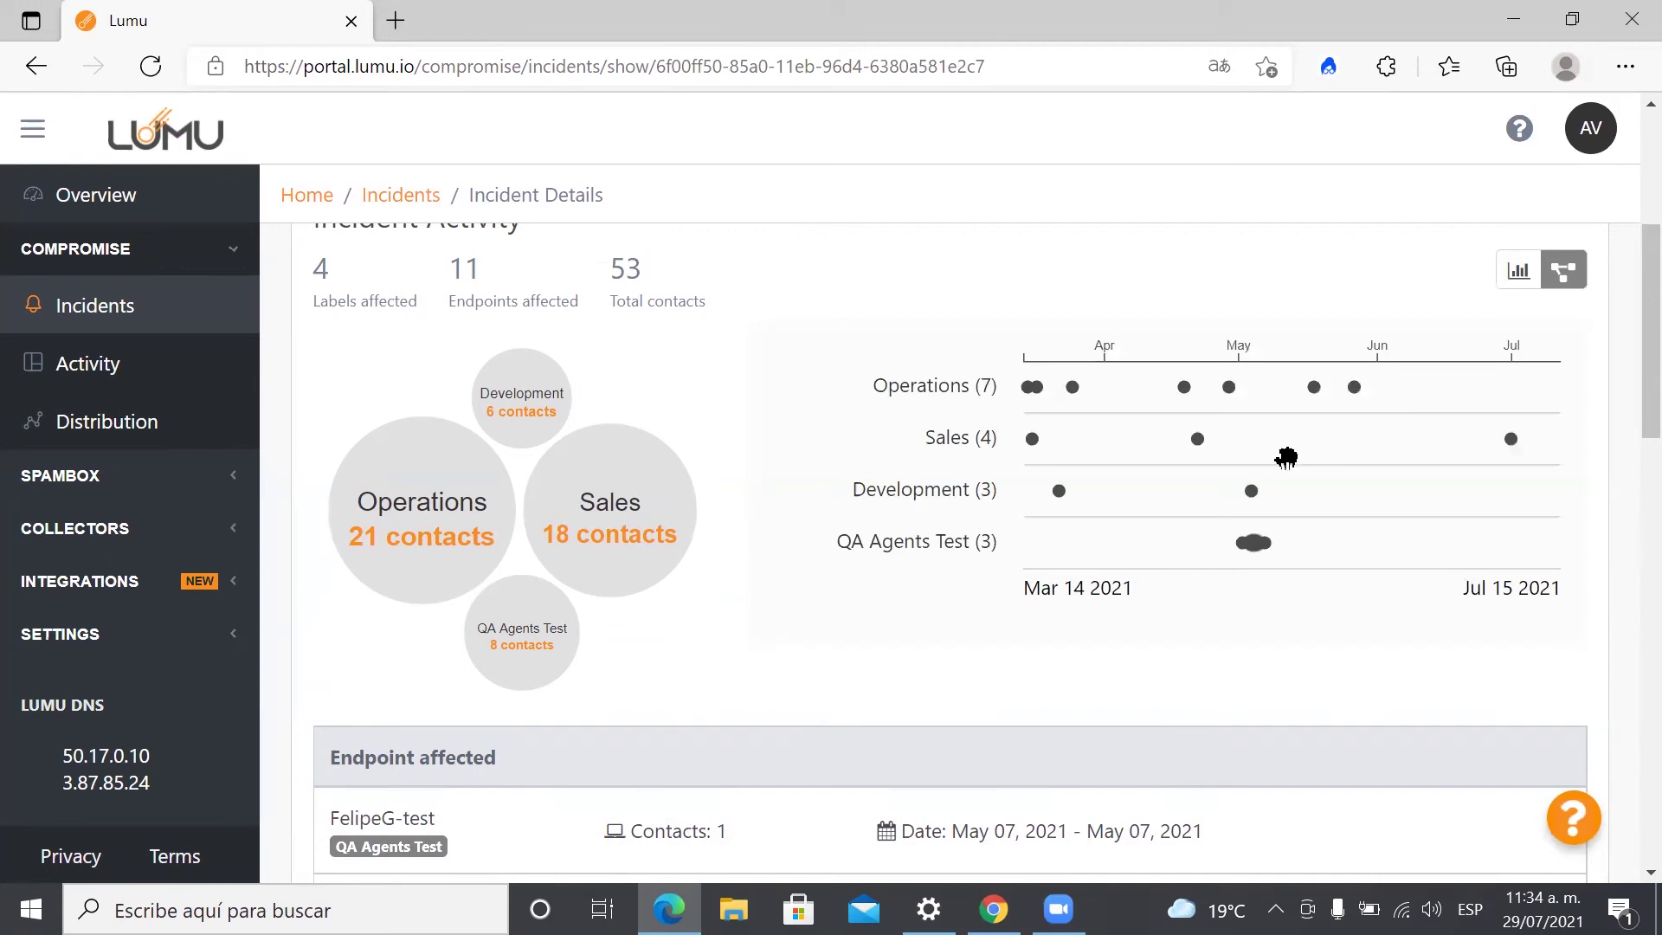
{"action": "left_click_drag", "start_coordinate": [1380, 472], "coordinate": [1443, 486]}
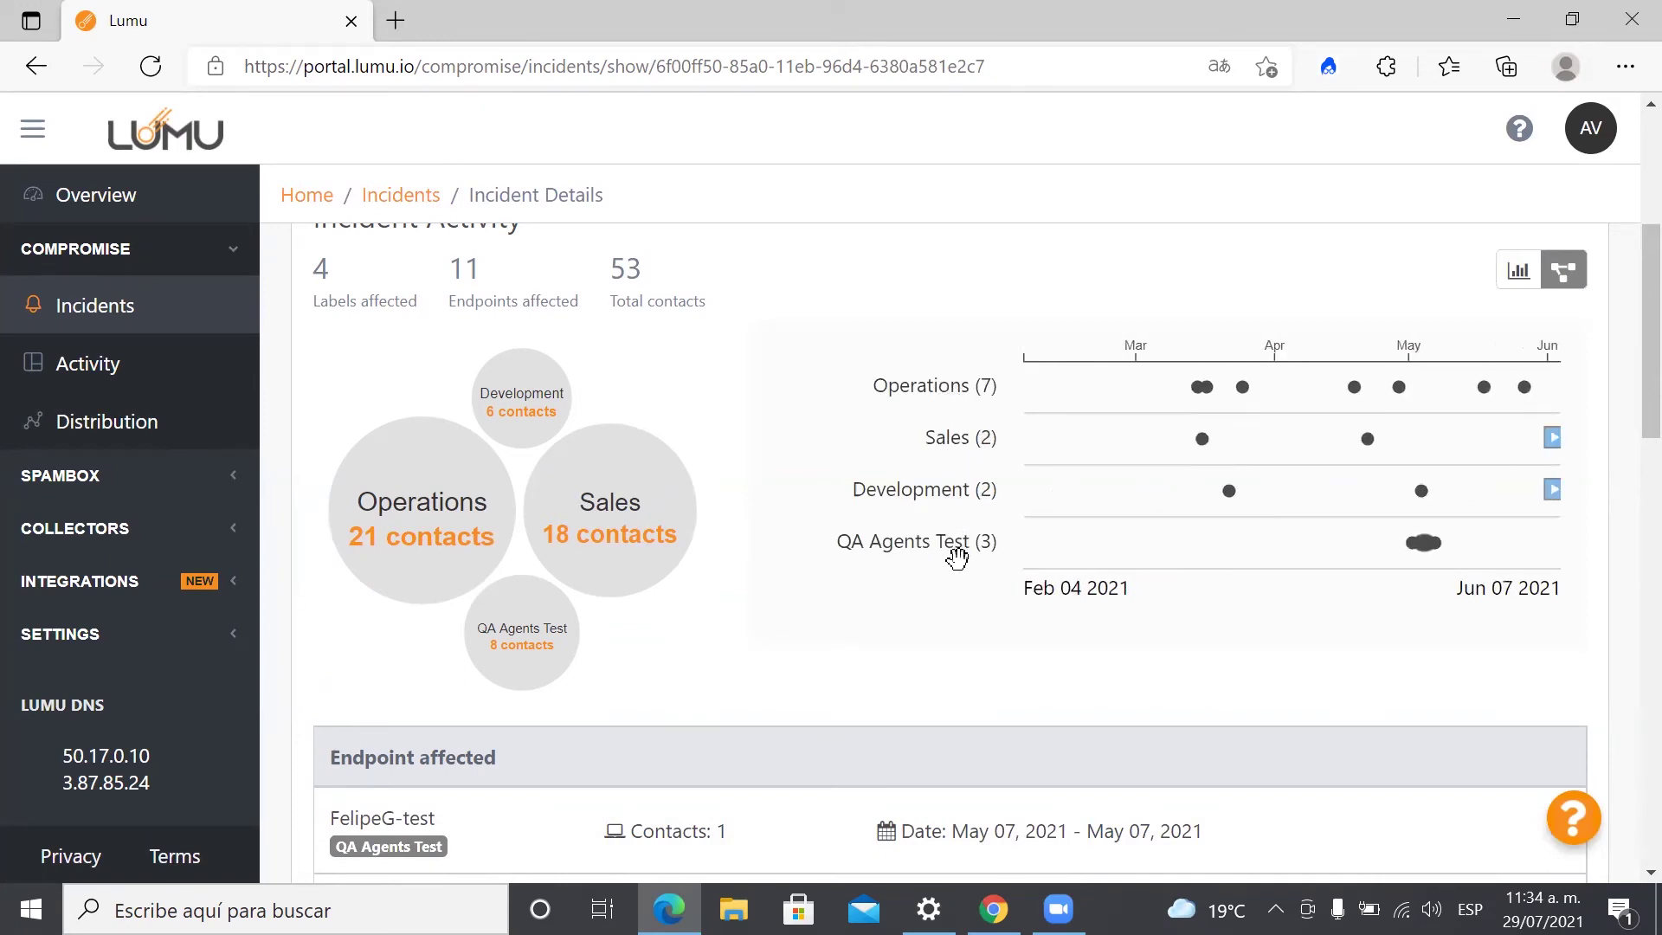
{"action": "left_click_drag", "start_coordinate": [1366, 500], "coordinate": [1099, 434]}
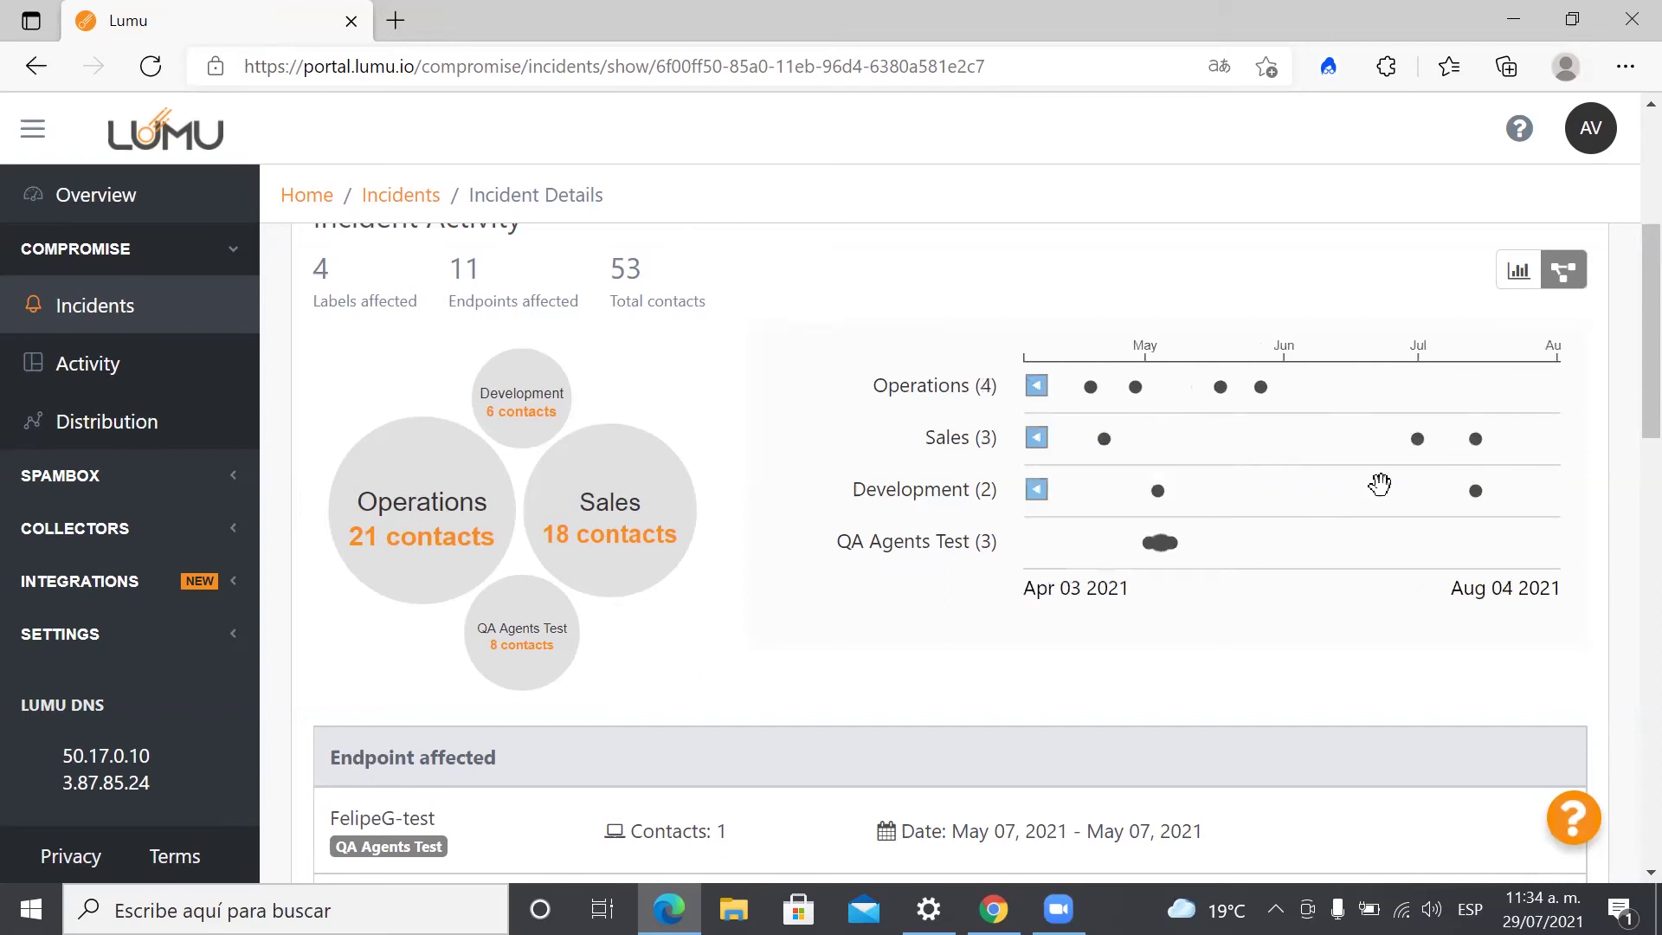
{"action": "left_click_drag", "start_coordinate": [1383, 490], "coordinate": [1627, 520]}
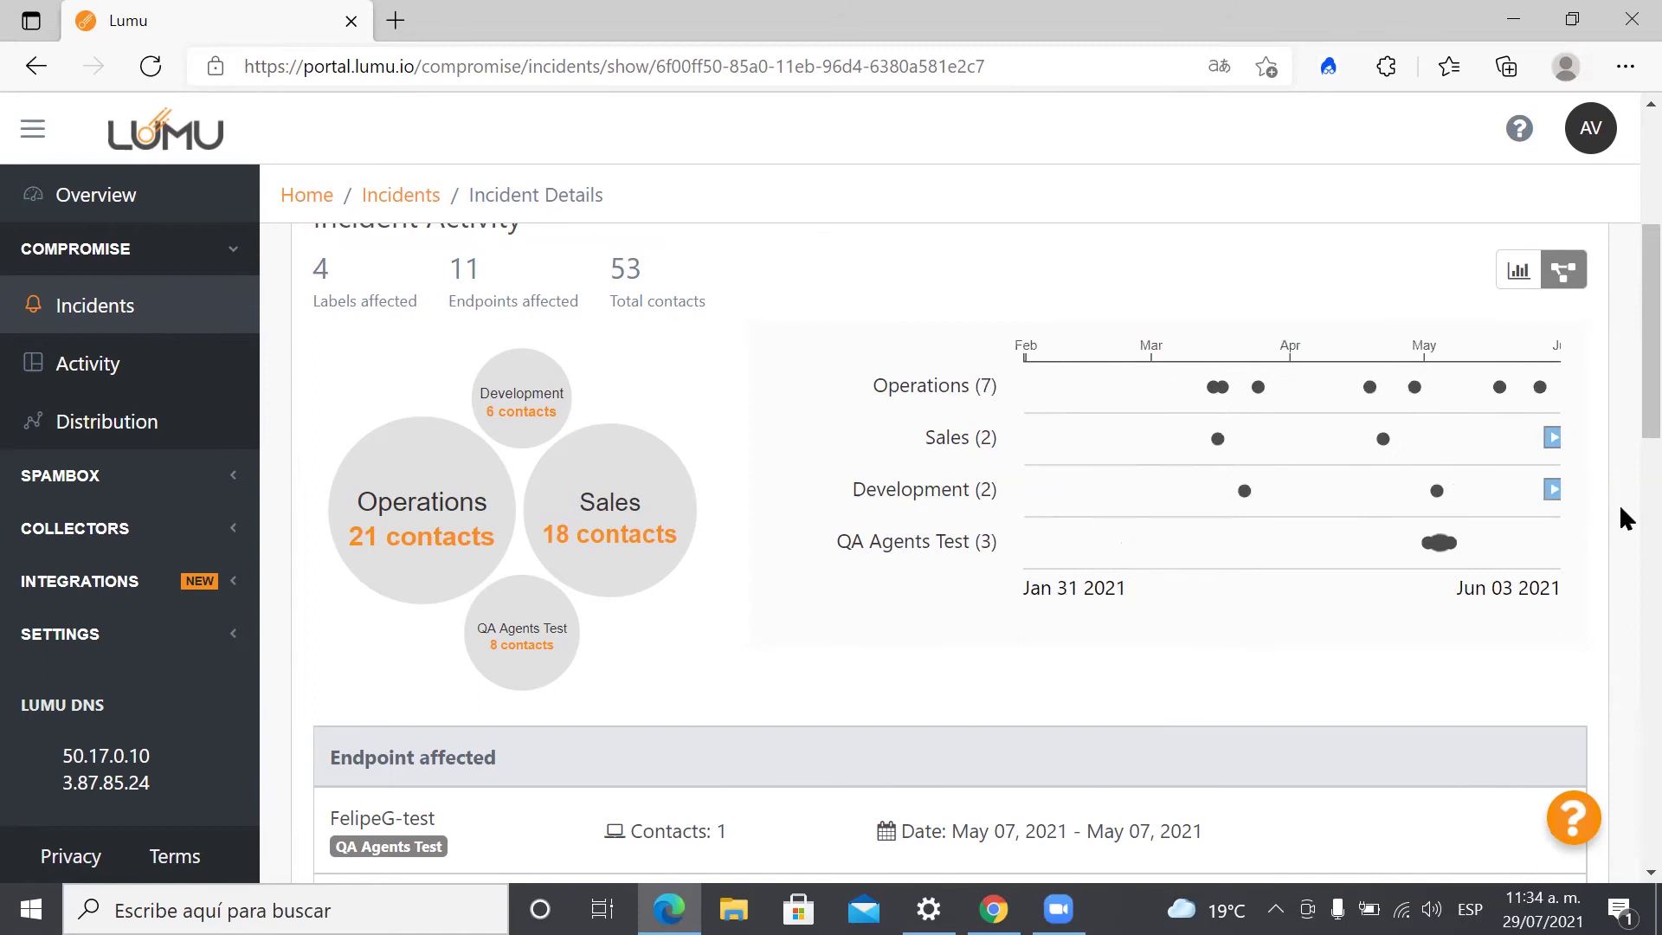
Zoom into the per-label contact timeline and shift its date range to examine the contacts from March into April 2021
{"action": "scroll", "coordinate": [1349, 435], "scroll_direction": "up", "scroll_amount": 3}
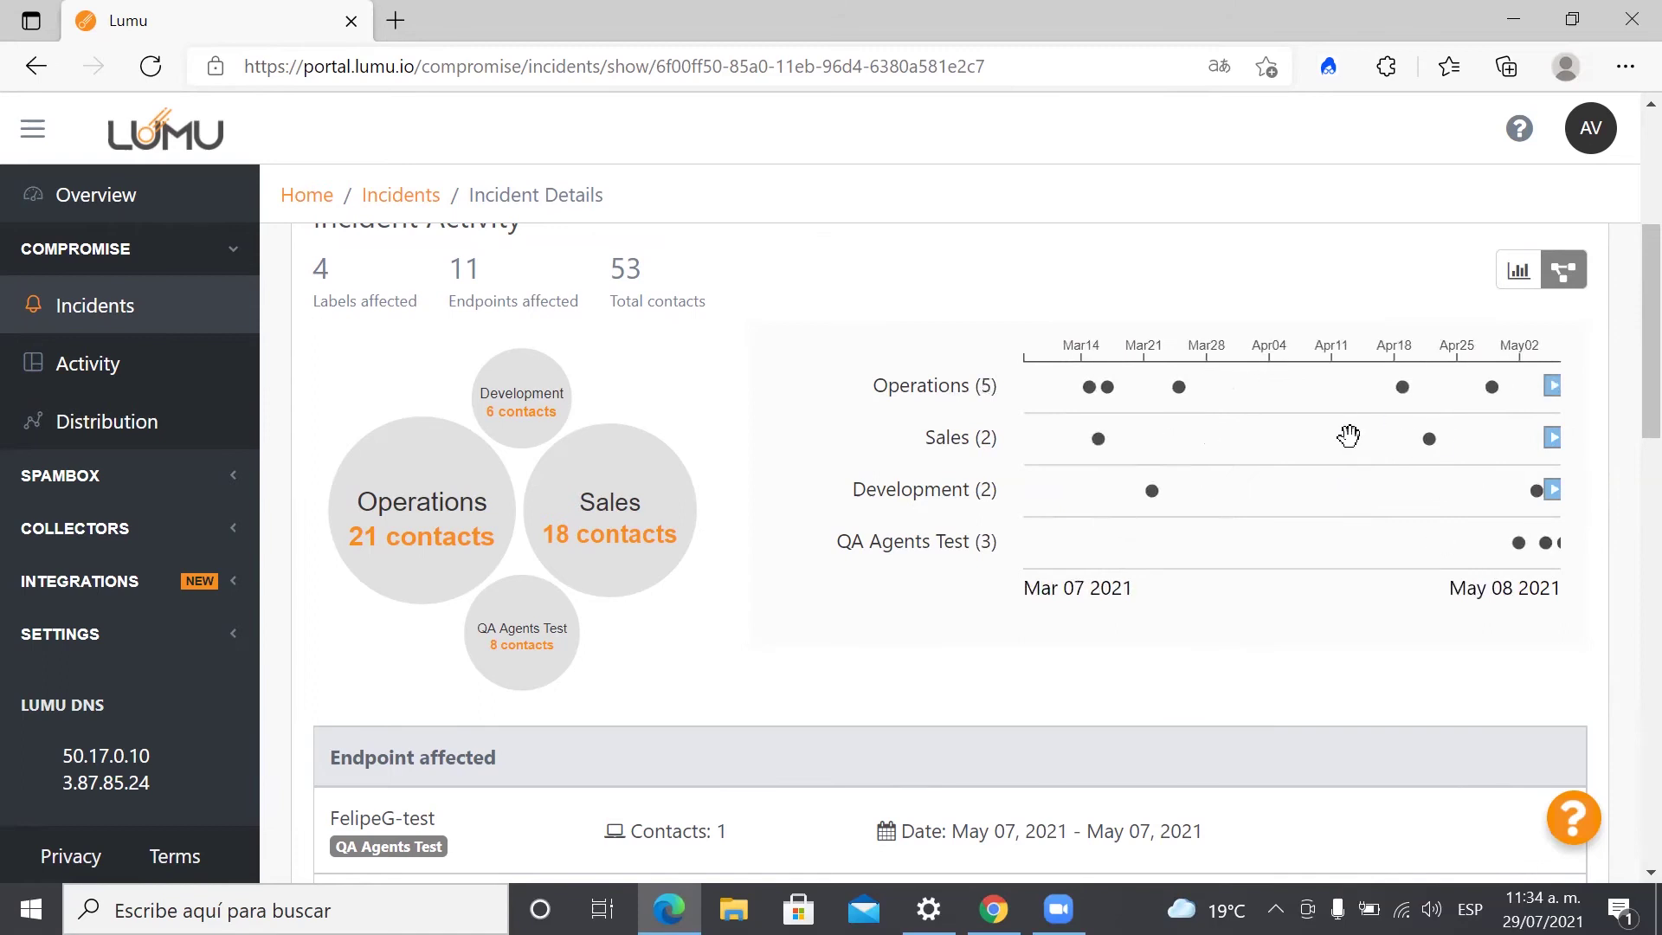
{"action": "scroll", "coordinate": [1348, 435], "scroll_direction": "up", "scroll_amount": 2}
{"action": "left_click_drag", "start_coordinate": [1206, 434], "coordinate": [1489, 421]}
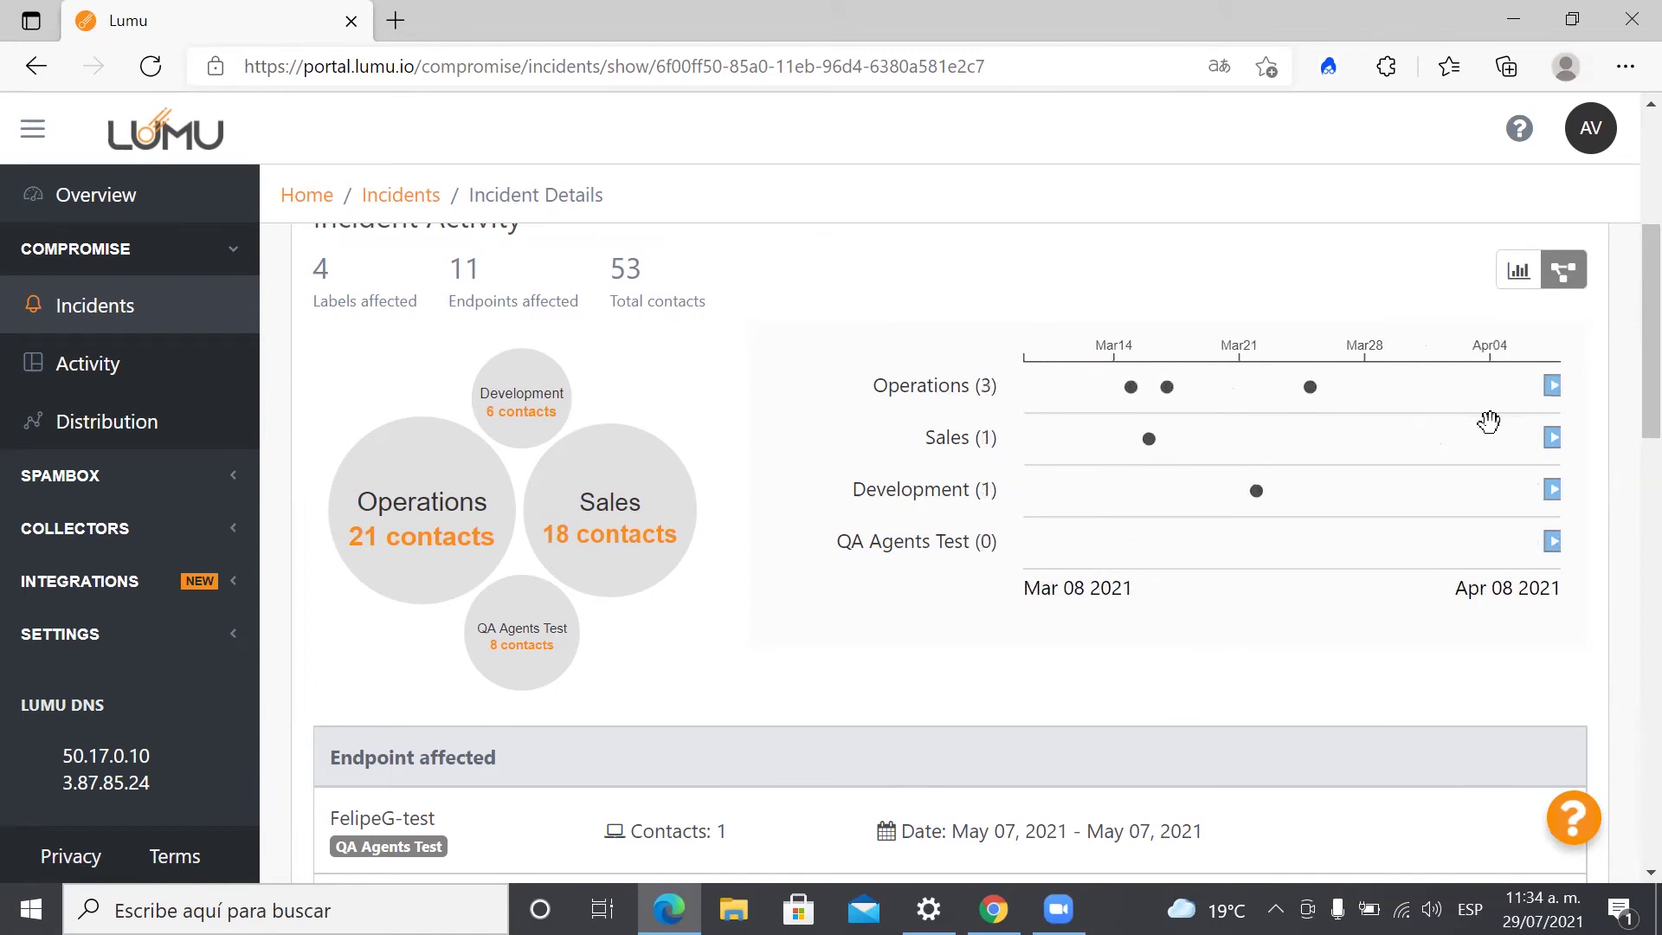
{"action": "left_click_drag", "start_coordinate": [1365, 431], "coordinate": [1532, 431]}
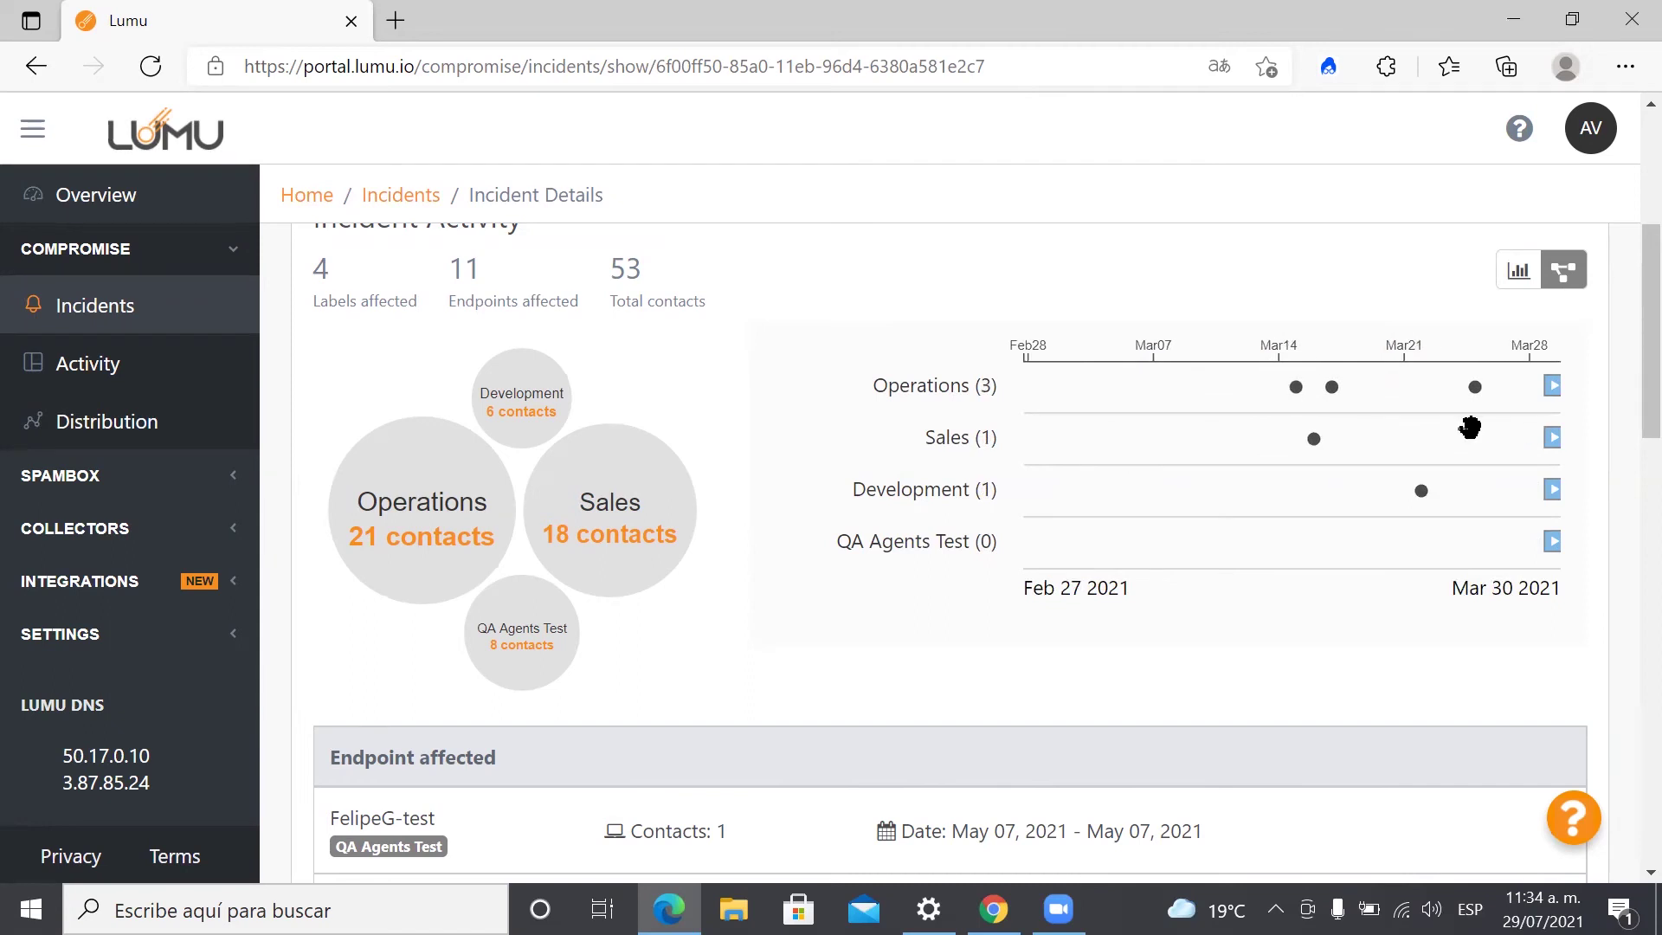
{"action": "scroll", "coordinate": [1469, 428], "scroll_direction": "up", "scroll_amount": 2}
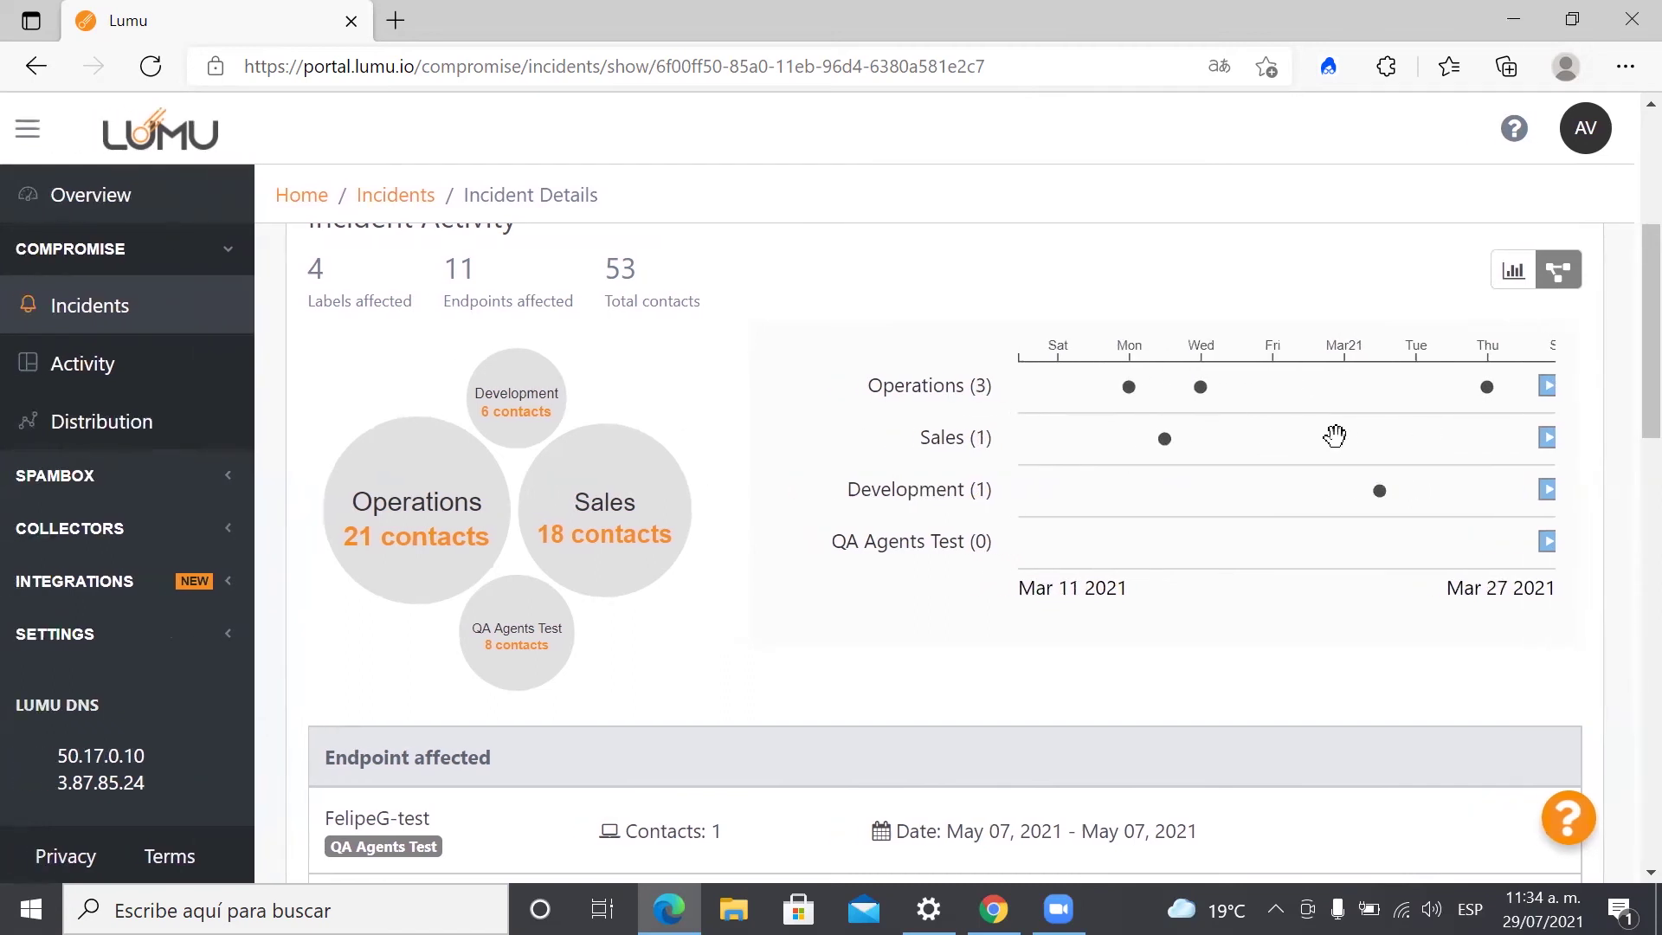
{"action": "left_click_drag", "start_coordinate": [1336, 434], "coordinate": [1087, 438]}
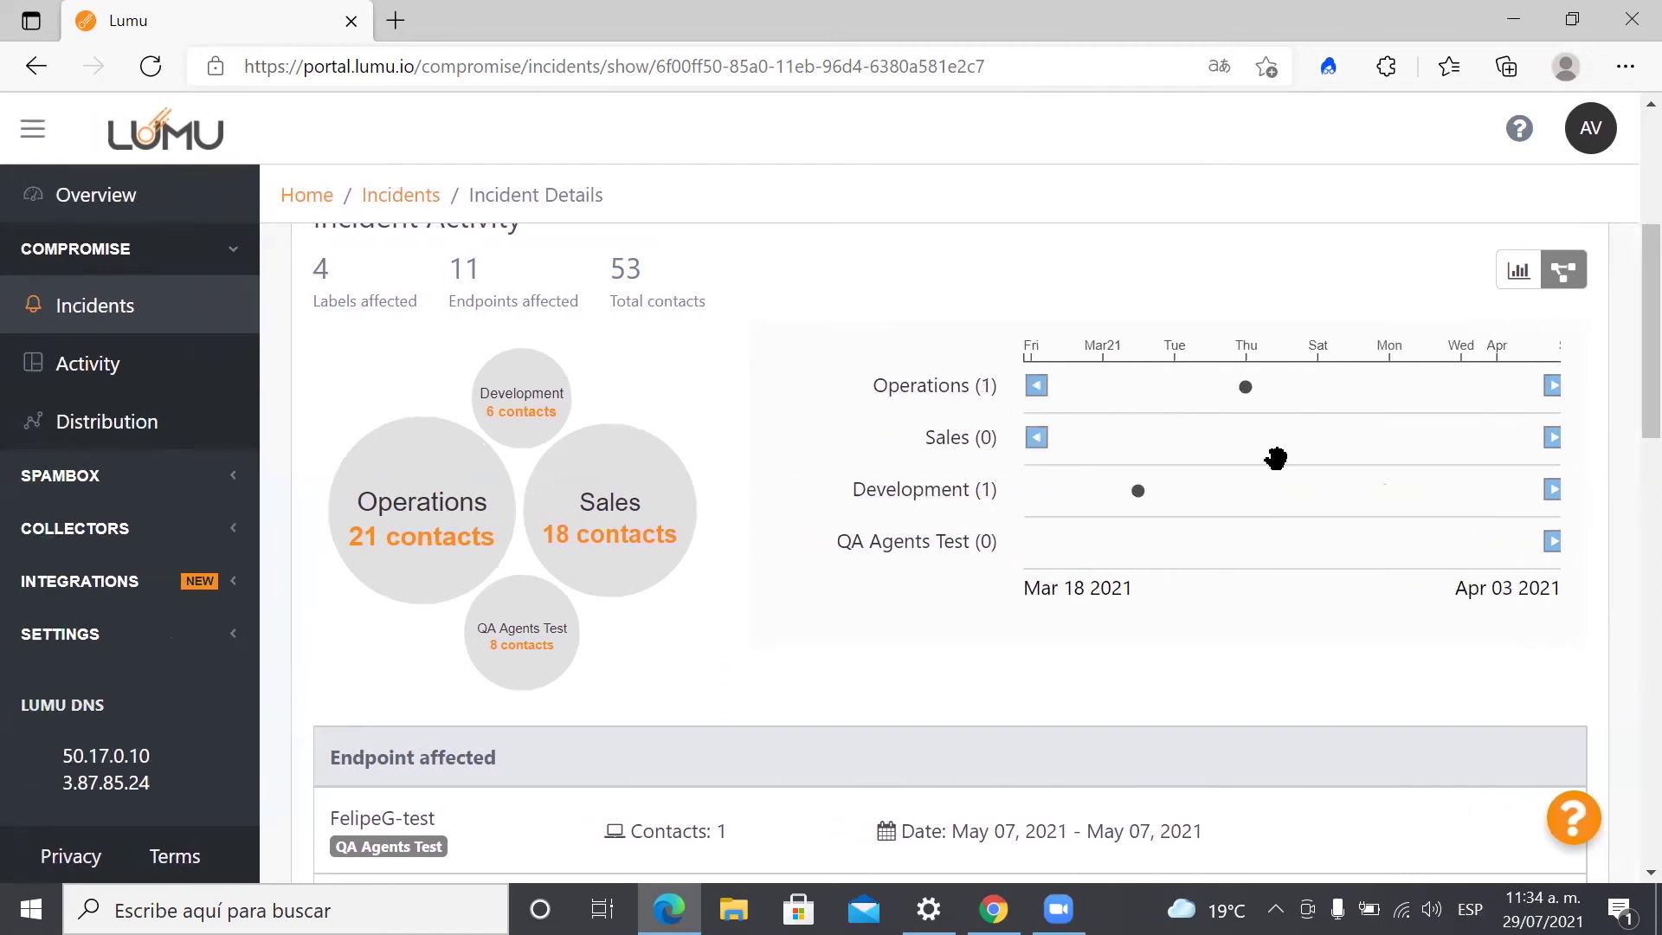
{"action": "left_click_drag", "start_coordinate": [1277, 458], "coordinate": [983, 464]}
{"action": "scroll", "coordinate": [787, 401], "scroll_direction": "up", "scroll_amount": 1}
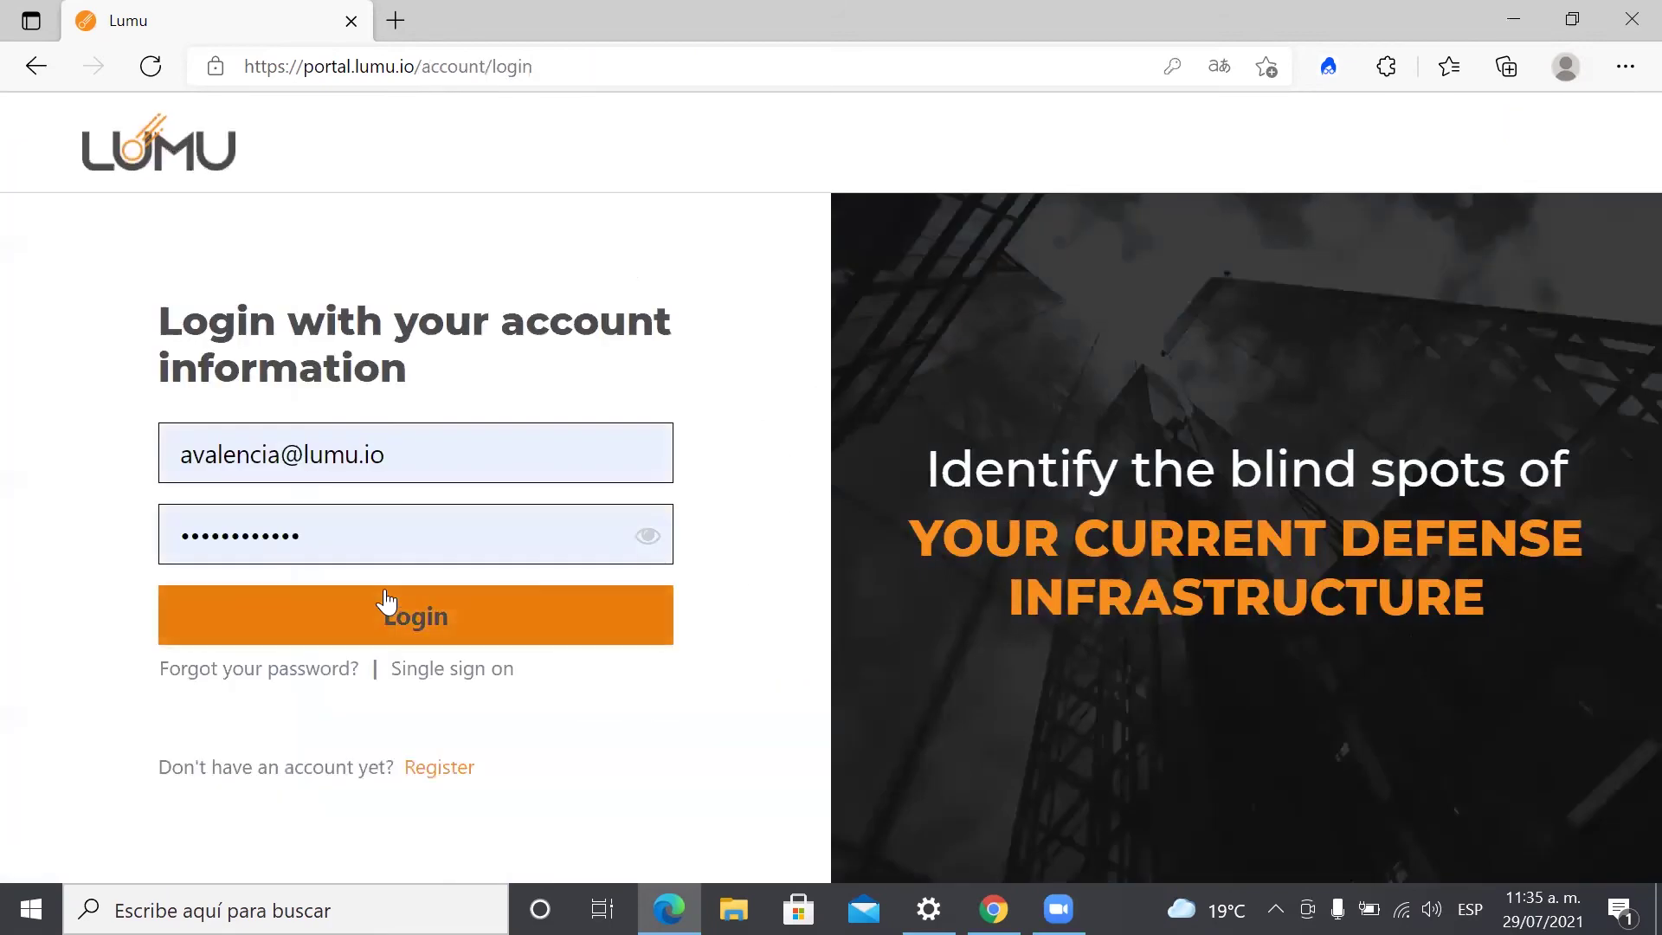
Log back in to the Lumu portal with the prefilled account credentials and look over the dashboard
{"action": "left_click", "coordinate": [377, 606]}
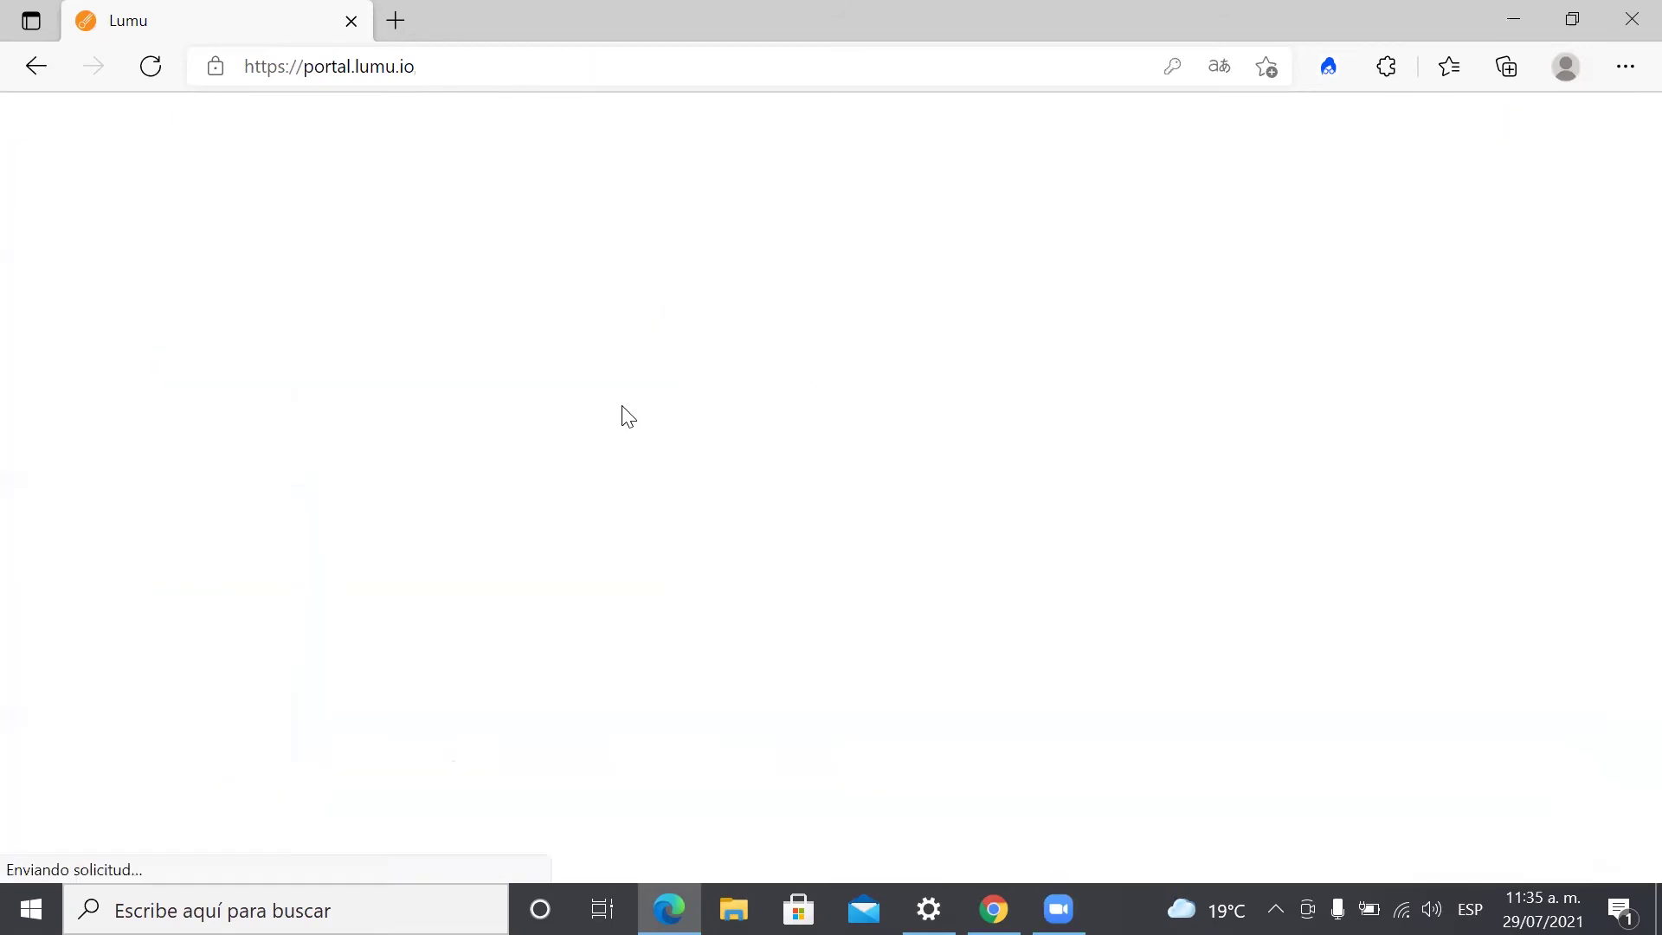
{"action": "scroll", "coordinate": [407, 505], "scroll_direction": "down", "scroll_amount": 2}
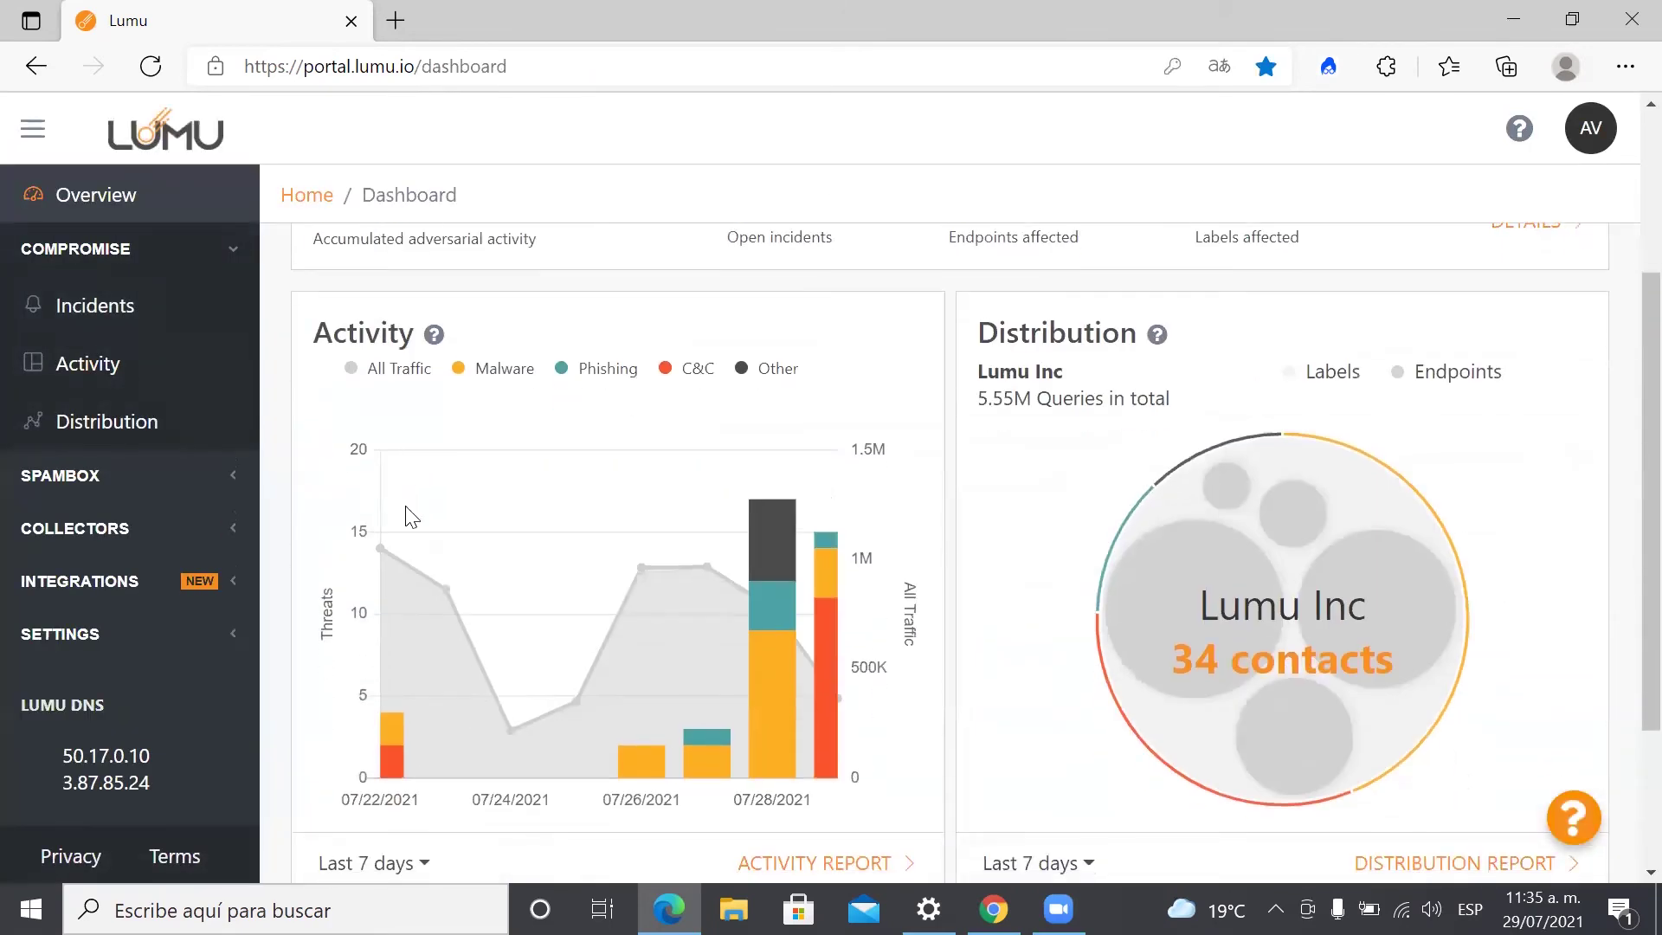
{"action": "scroll", "coordinate": [1618, 420], "scroll_direction": "up", "scroll_amount": 2}
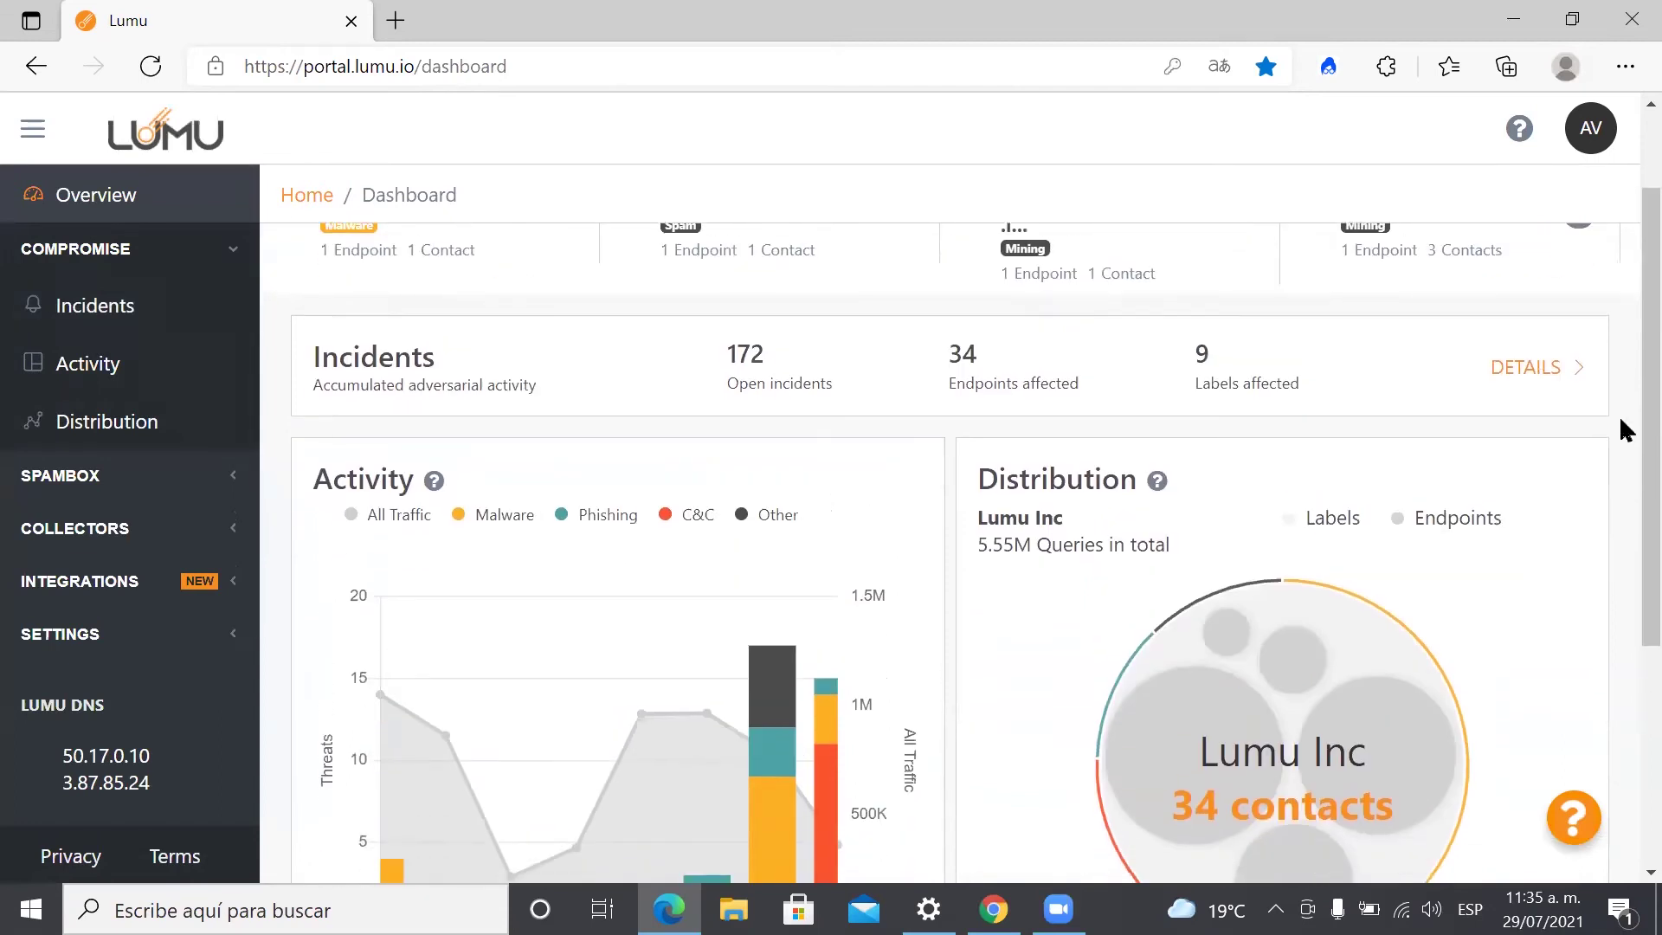
Open the closed virla.cnea.ml C2C incident with 11 affected endpoints and look over its details
{"action": "left_click", "coordinate": [1555, 360]}
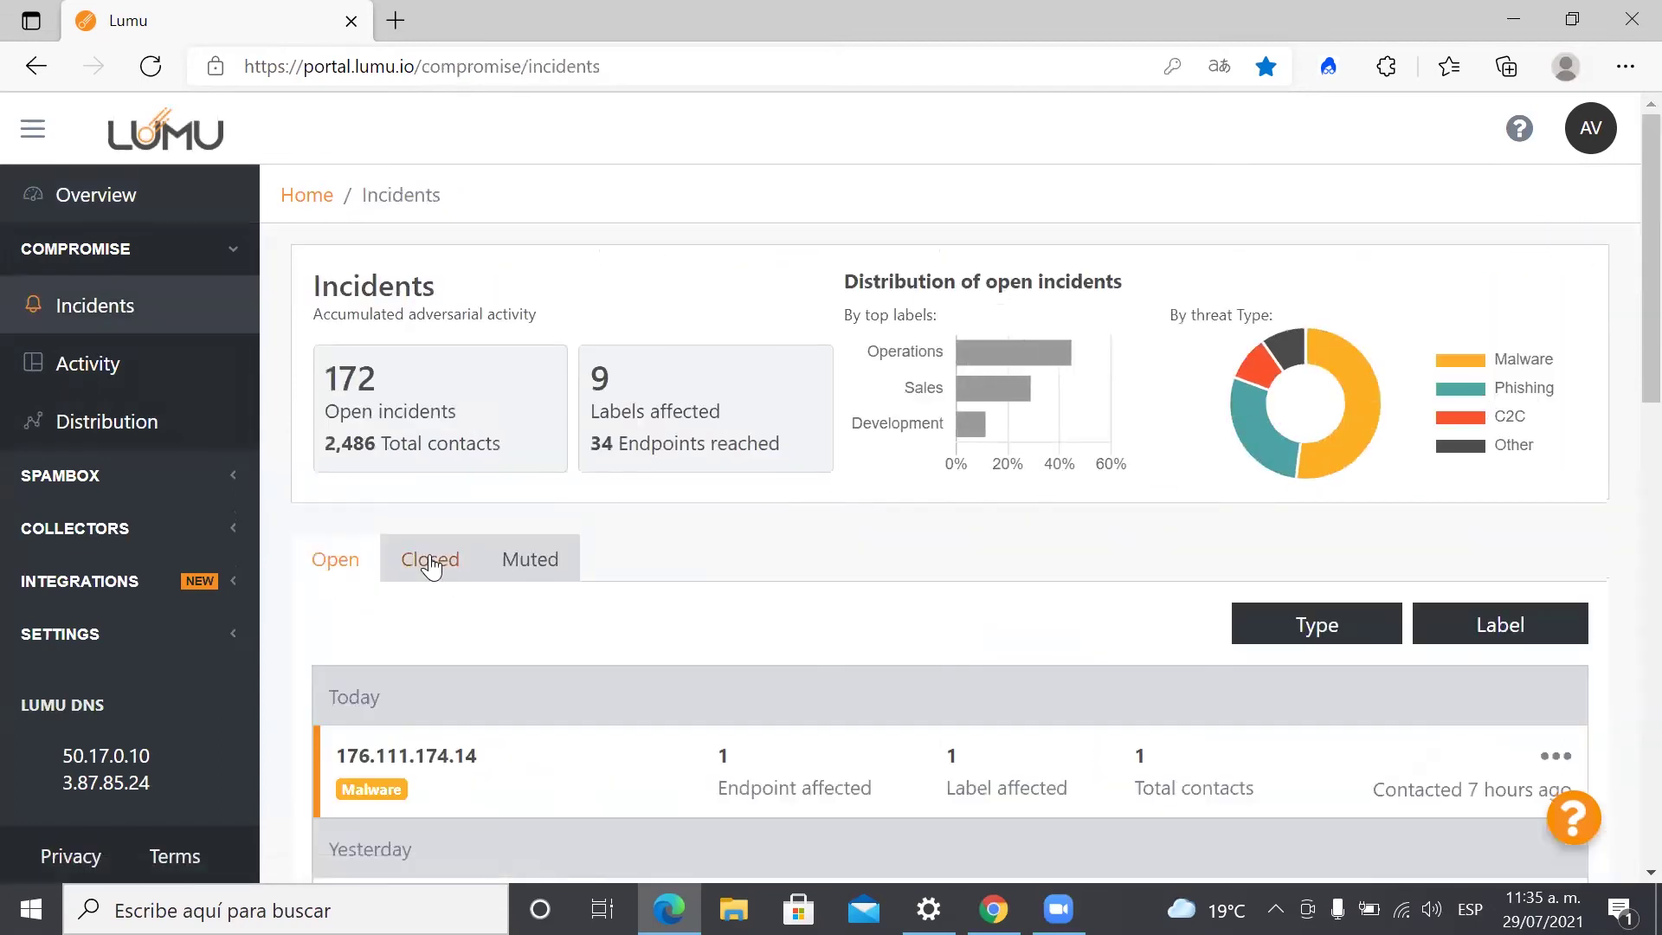
{"action": "left_click", "coordinate": [426, 561]}
{"action": "scroll", "coordinate": [917, 775], "scroll_direction": "down", "scroll_amount": 3}
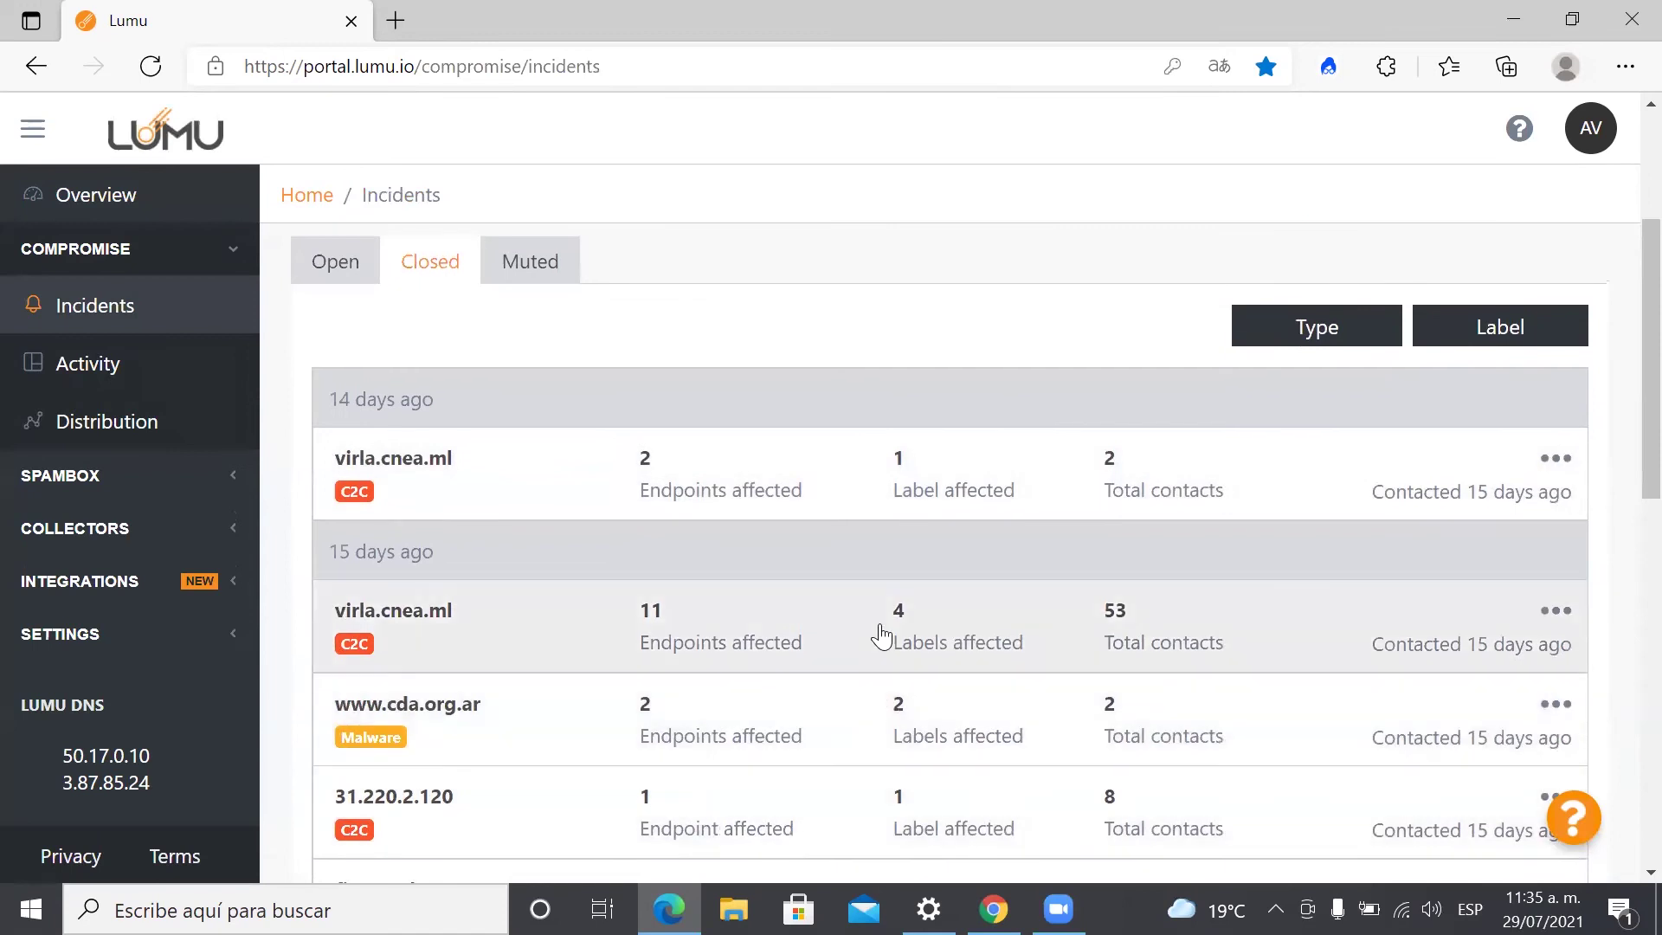
{"action": "left_click", "coordinate": [880, 631]}
{"action": "scroll", "coordinate": [958, 638], "scroll_direction": "down", "scroll_amount": 3}
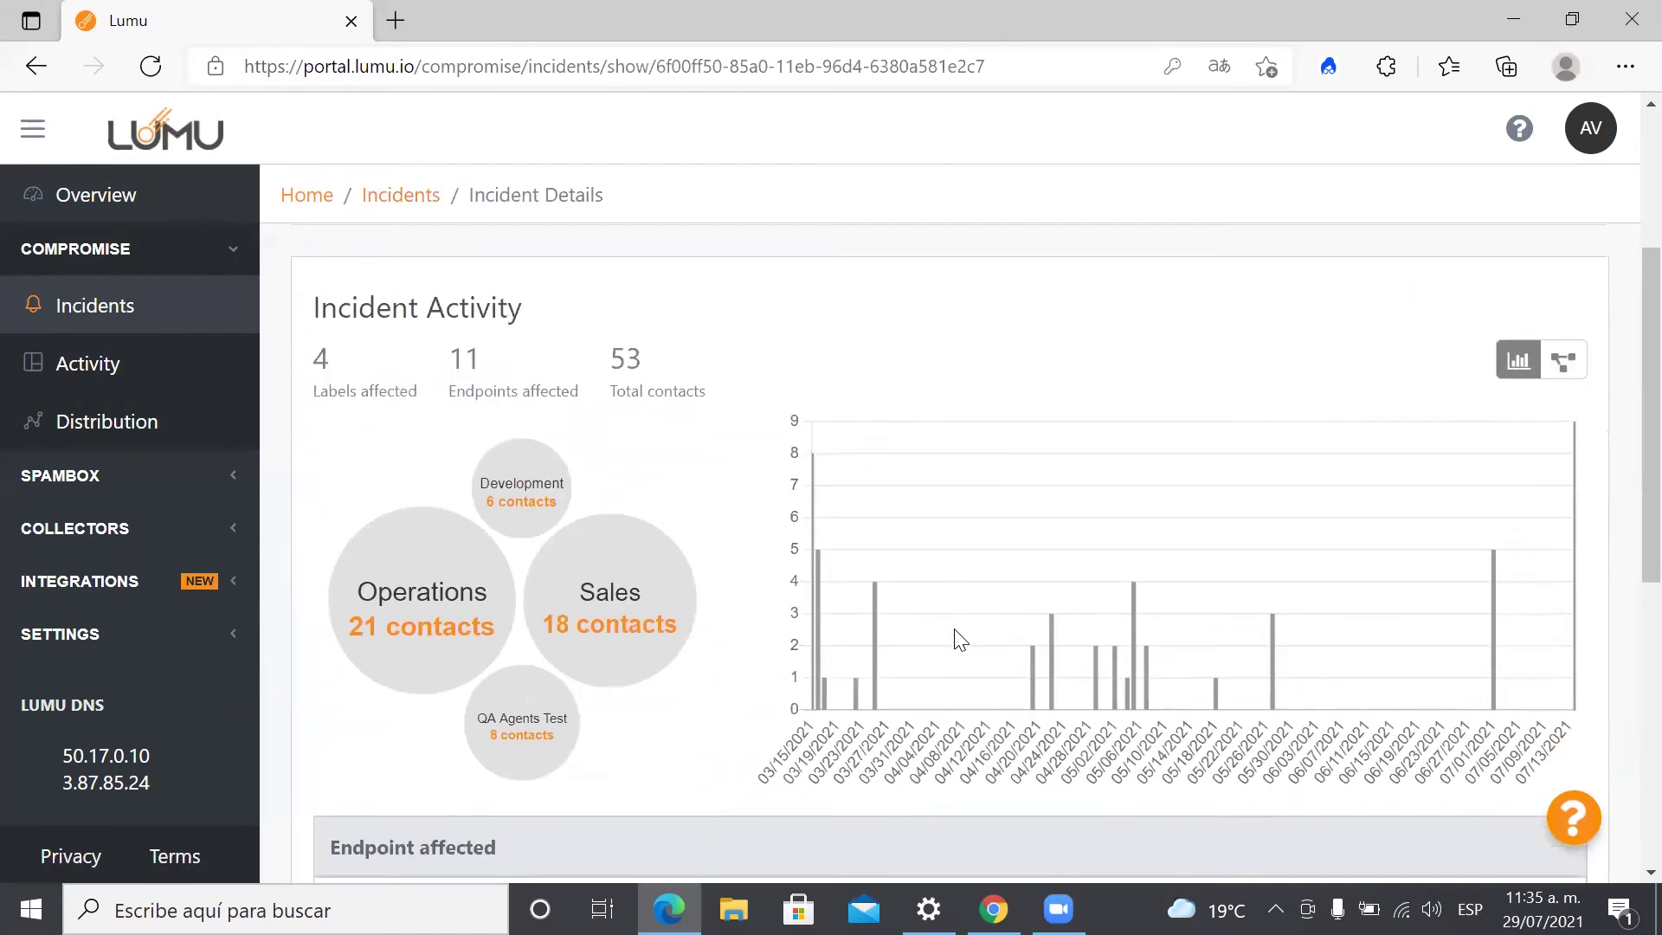
{"action": "scroll", "coordinate": [753, 528], "scroll_direction": "up", "scroll_amount": 3}
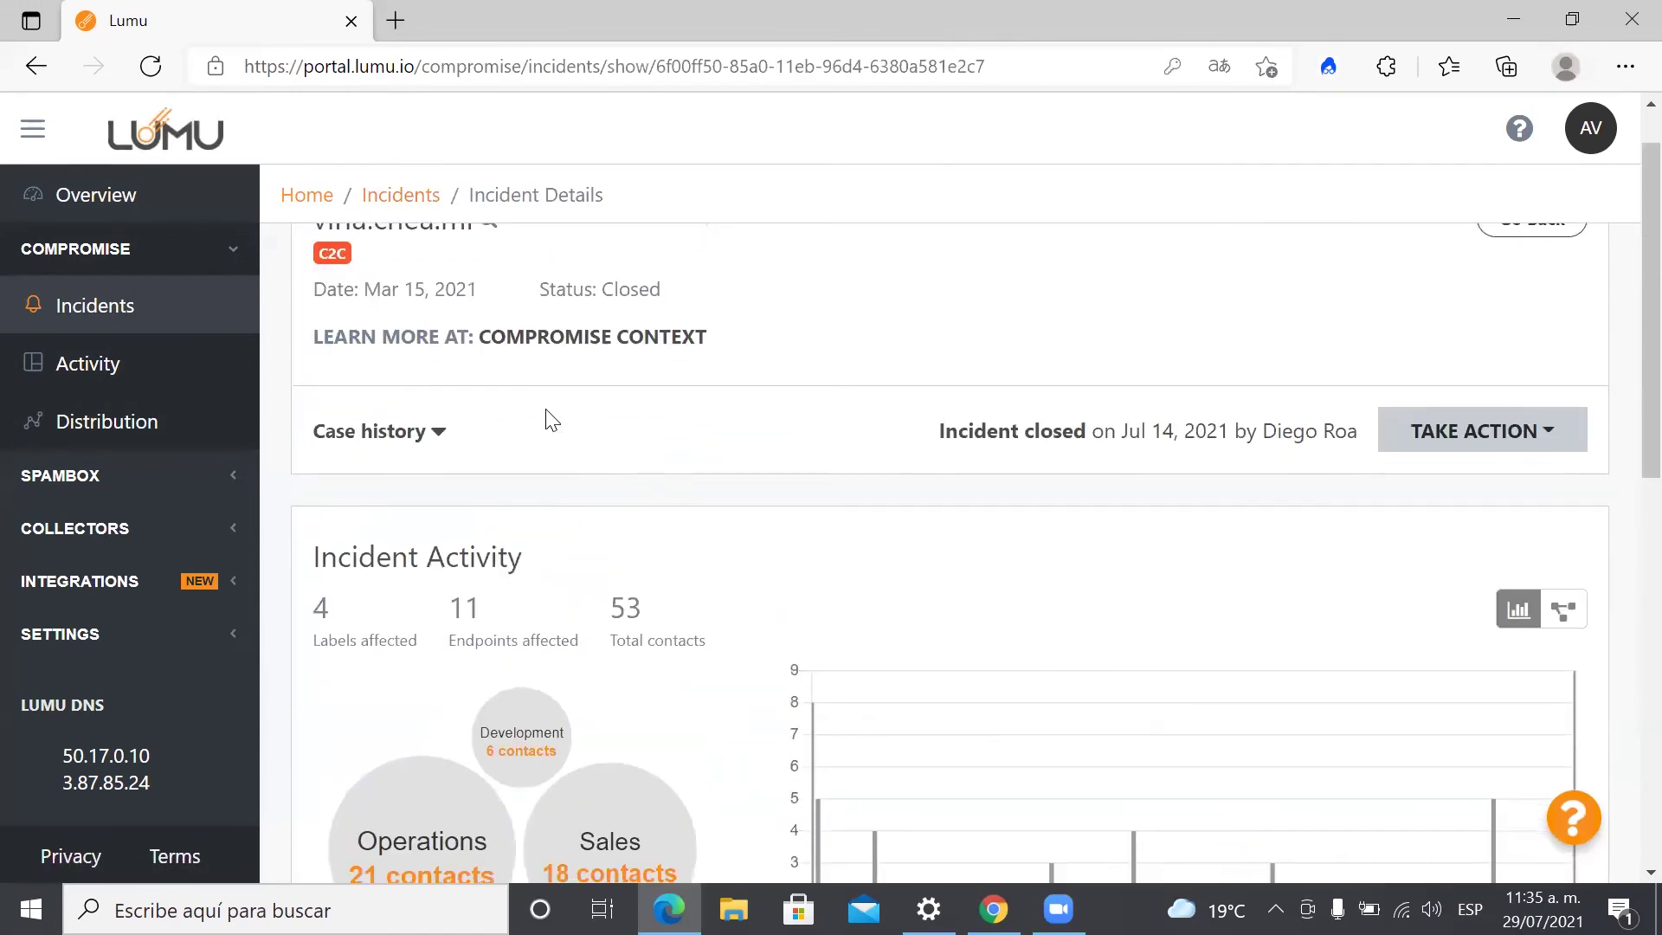
Open the incident's compromise context and set the reporting period to the last 180 days
{"action": "left_click", "coordinate": [530, 342]}
{"action": "scroll", "coordinate": [737, 491], "scroll_direction": "down", "scroll_amount": 3}
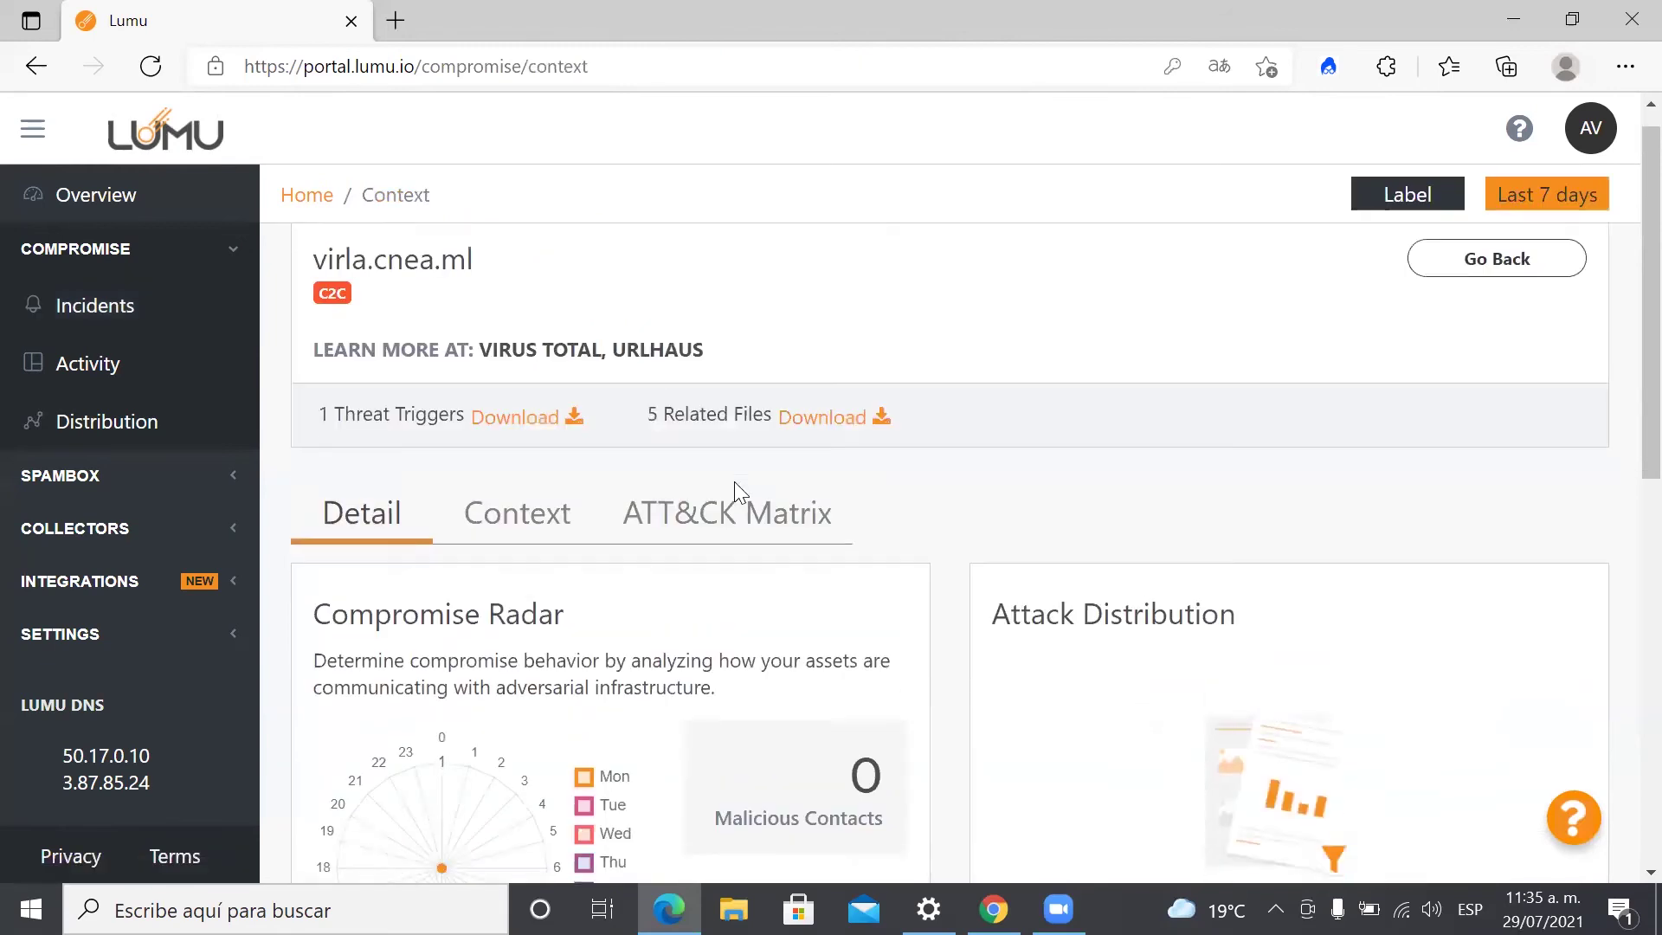
{"action": "scroll", "coordinate": [699, 509], "scroll_direction": "down", "scroll_amount": 4}
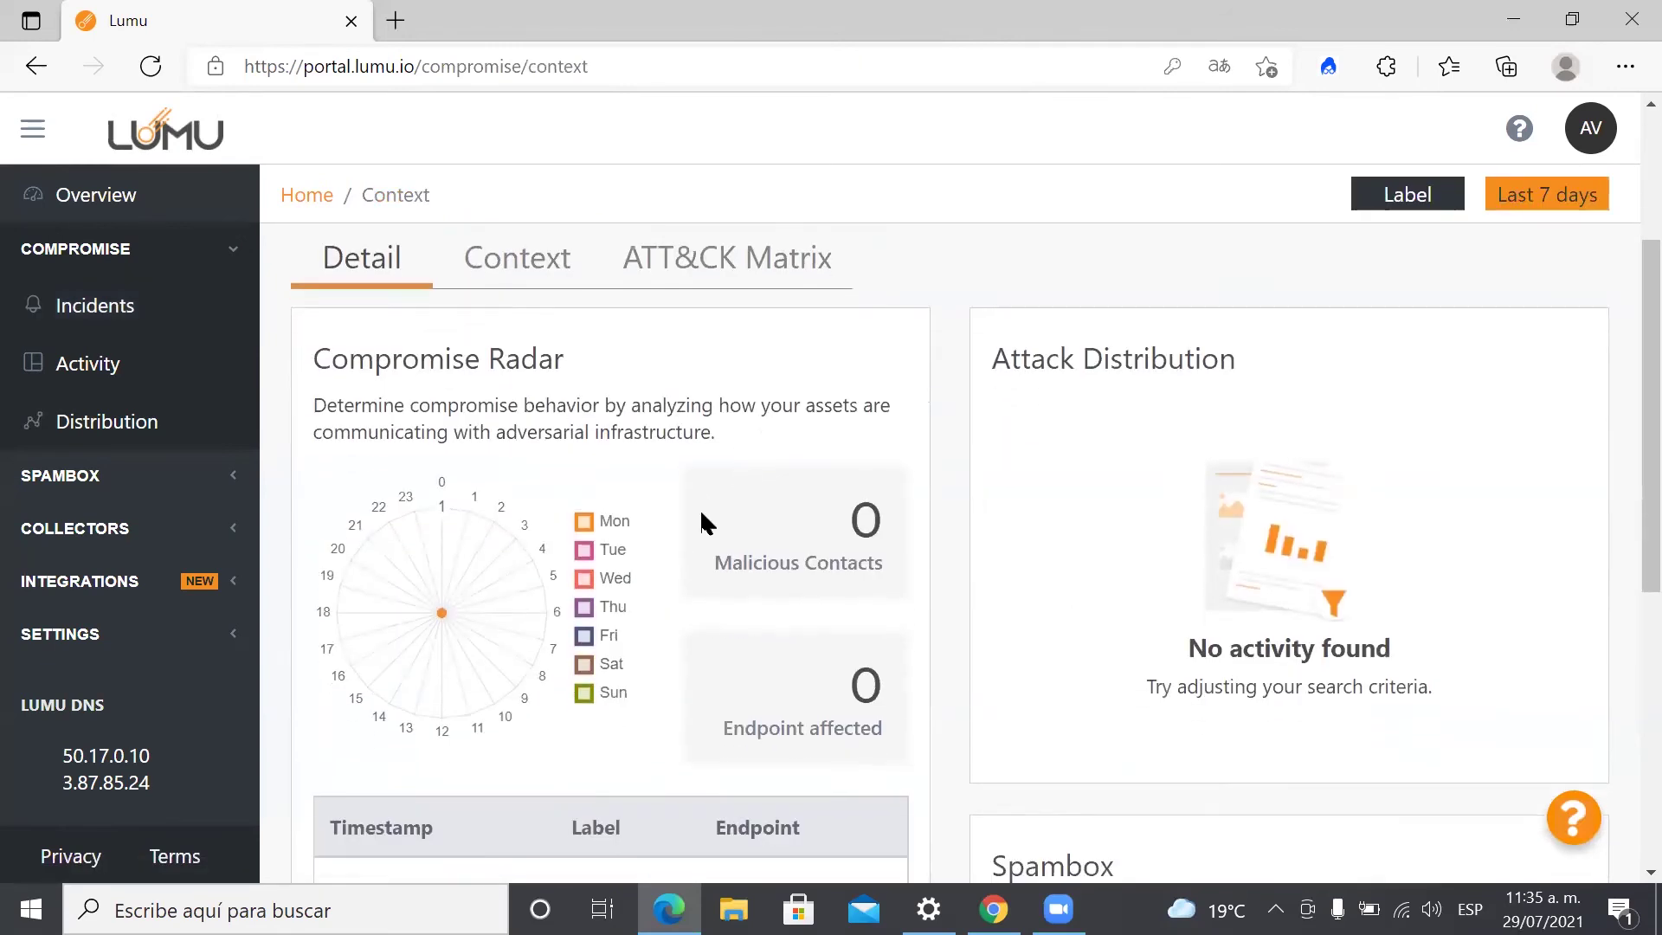
{"action": "scroll", "coordinate": [699, 507], "scroll_direction": "up", "scroll_amount": 4}
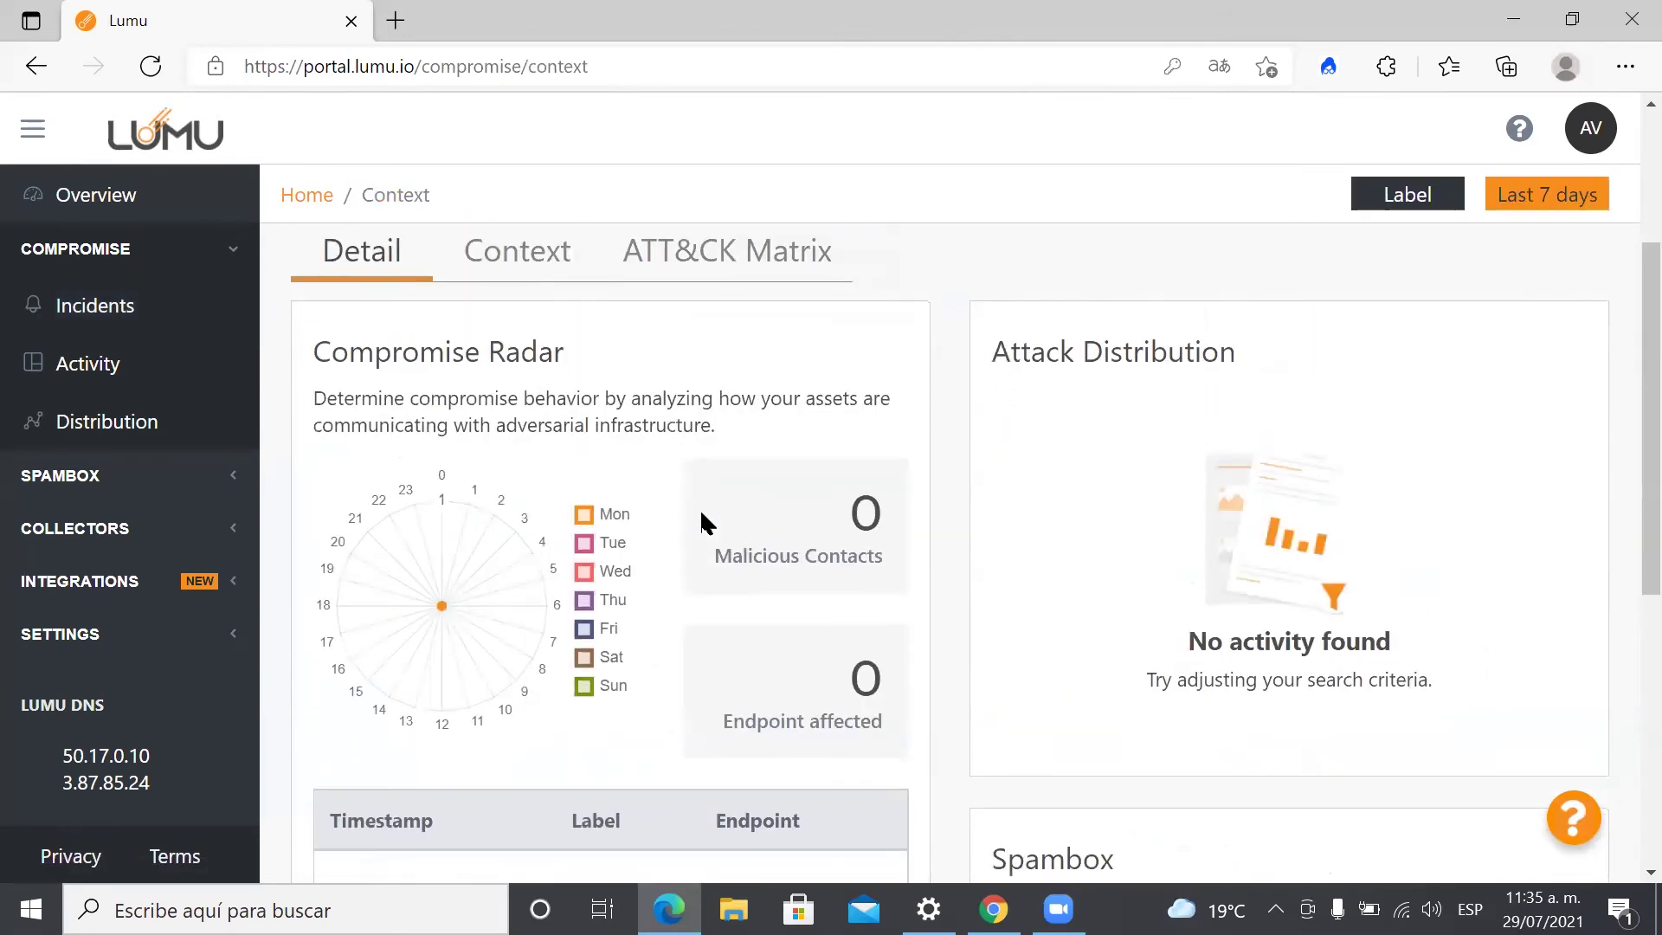
{"action": "left_click", "coordinate": [1527, 201]}
{"action": "left_click", "coordinate": [1432, 419]}
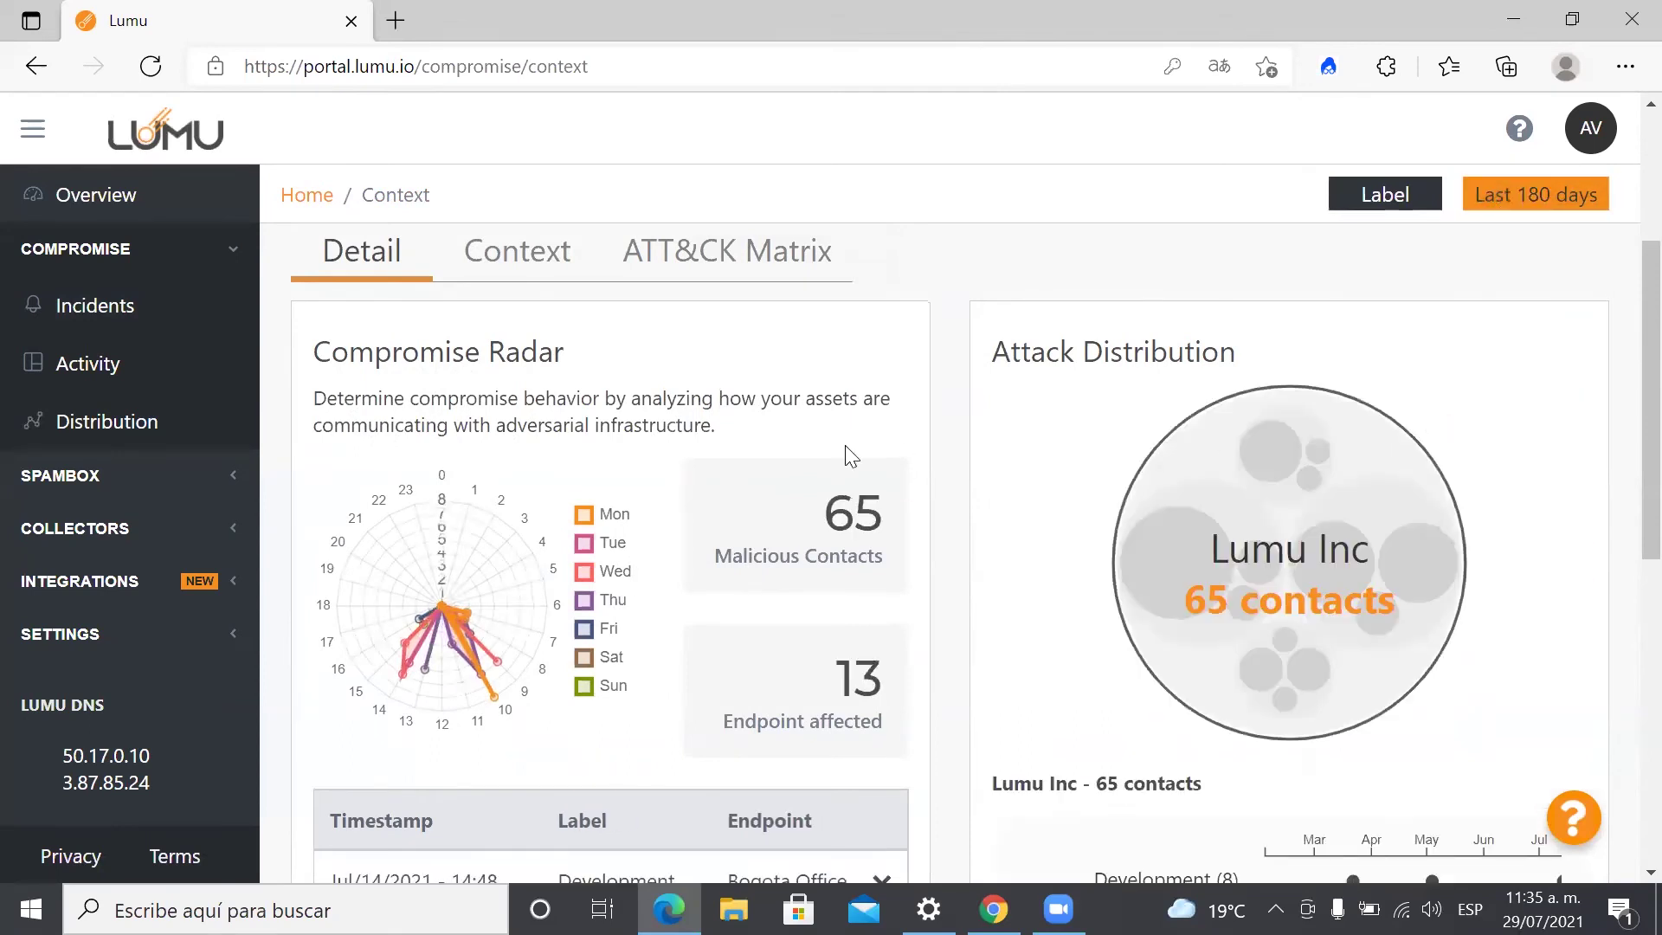
Hide the days from Monday to Sunday one after another in the Compromise Radar to compare their contact patterns
{"action": "scroll", "coordinate": [779, 459], "scroll_direction": "down", "scroll_amount": 1}
{"action": "scroll", "coordinate": [781, 452], "scroll_direction": "up", "scroll_amount": 2}
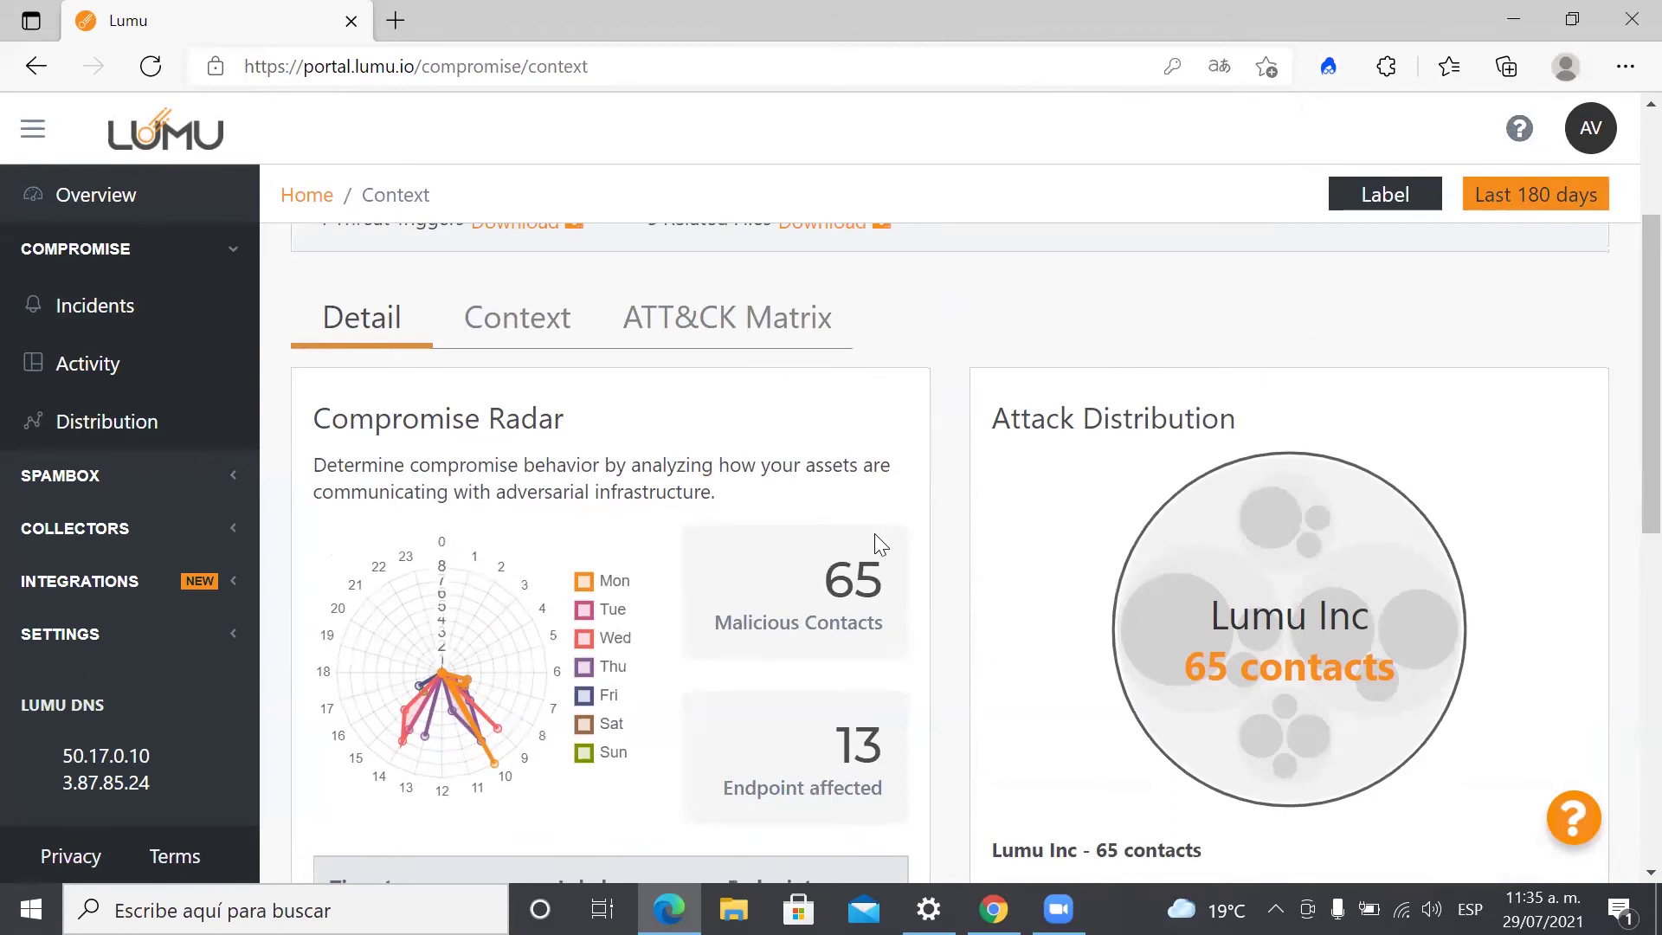
{"action": "scroll", "coordinate": [498, 667], "scroll_direction": "down", "scroll_amount": 3}
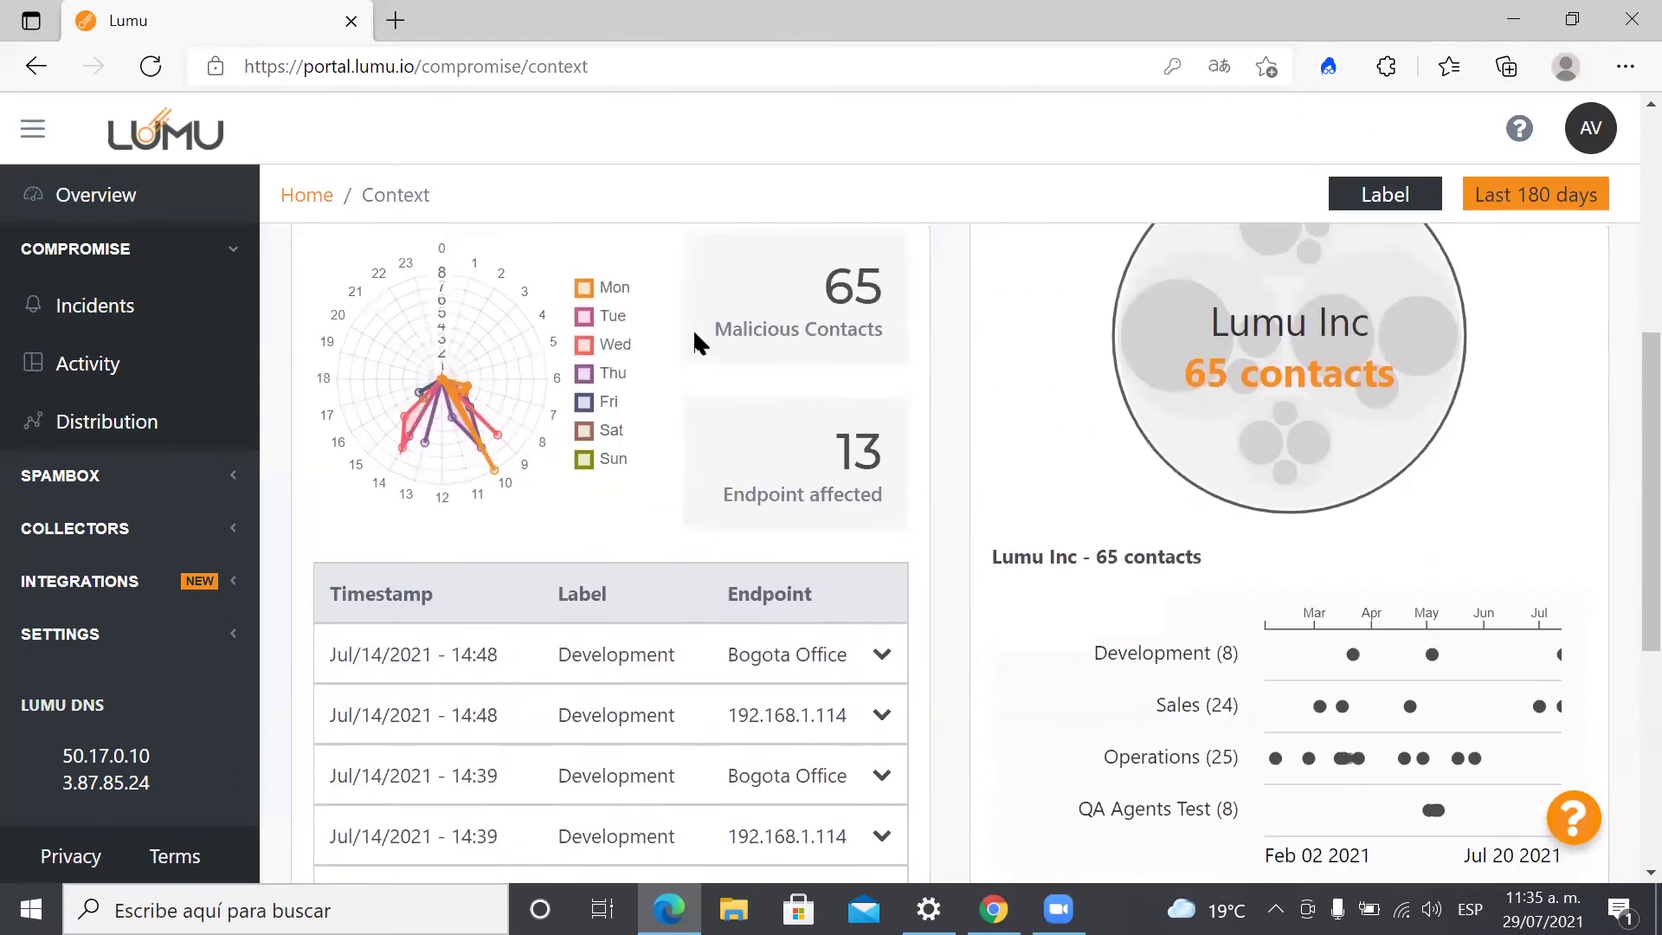
{"action": "left_click", "coordinate": [585, 286]}
{"action": "left_click", "coordinate": [589, 315]}
{"action": "left_click", "coordinate": [592, 347]}
{"action": "left_click", "coordinate": [592, 372]}
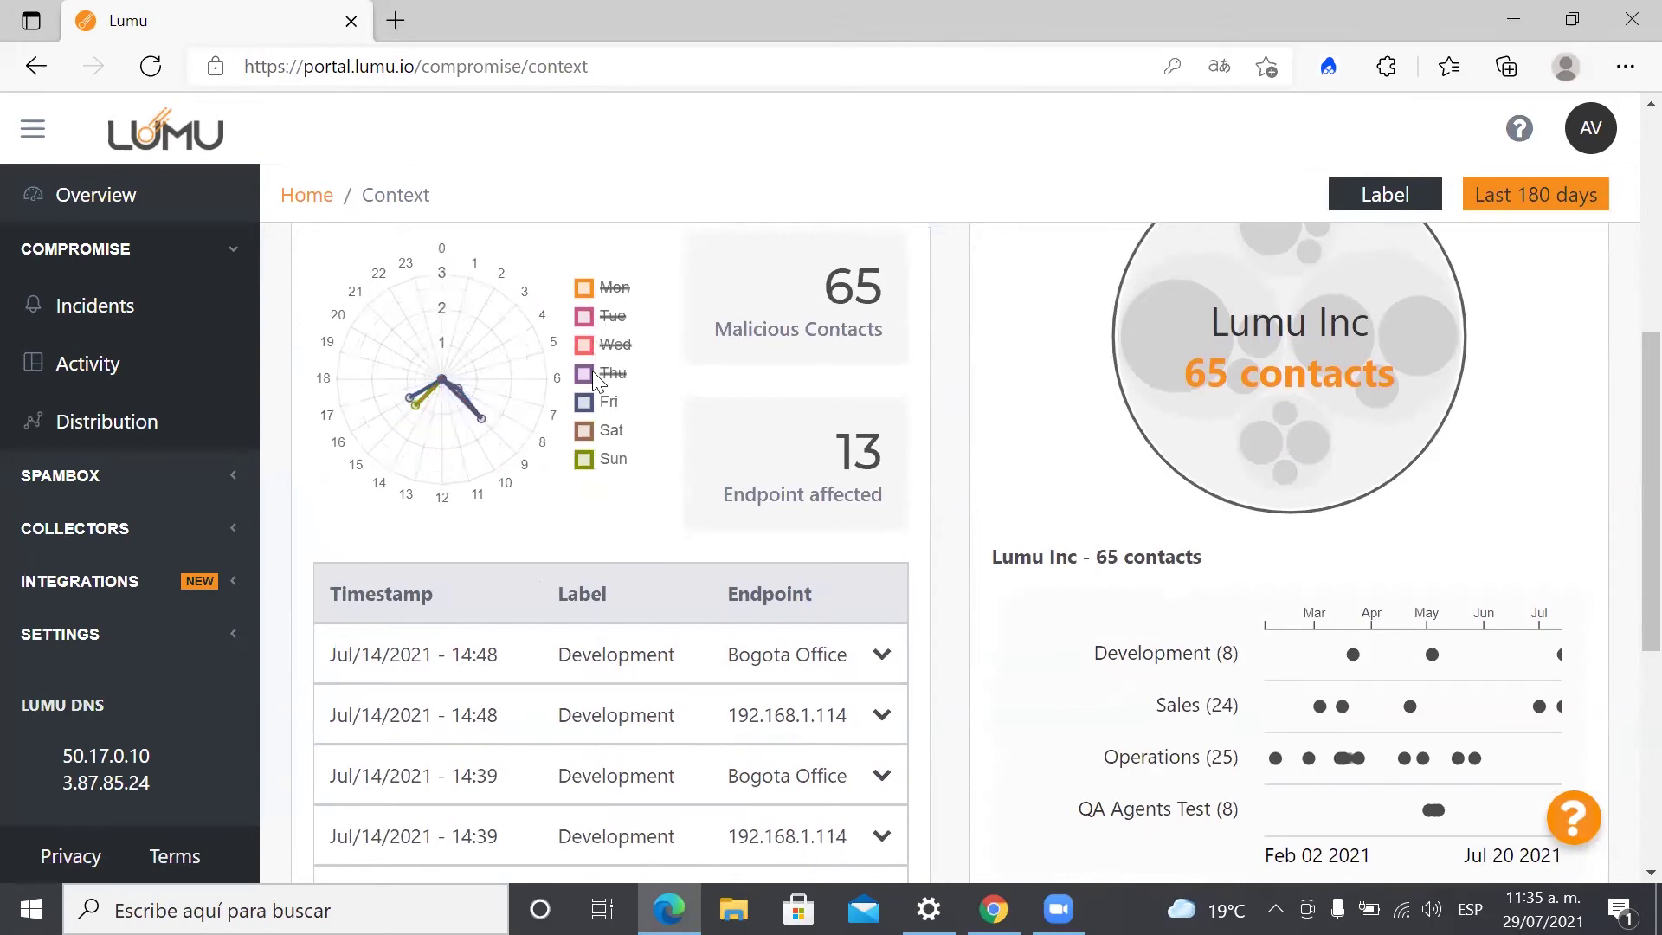
{"action": "left_click", "coordinate": [591, 401]}
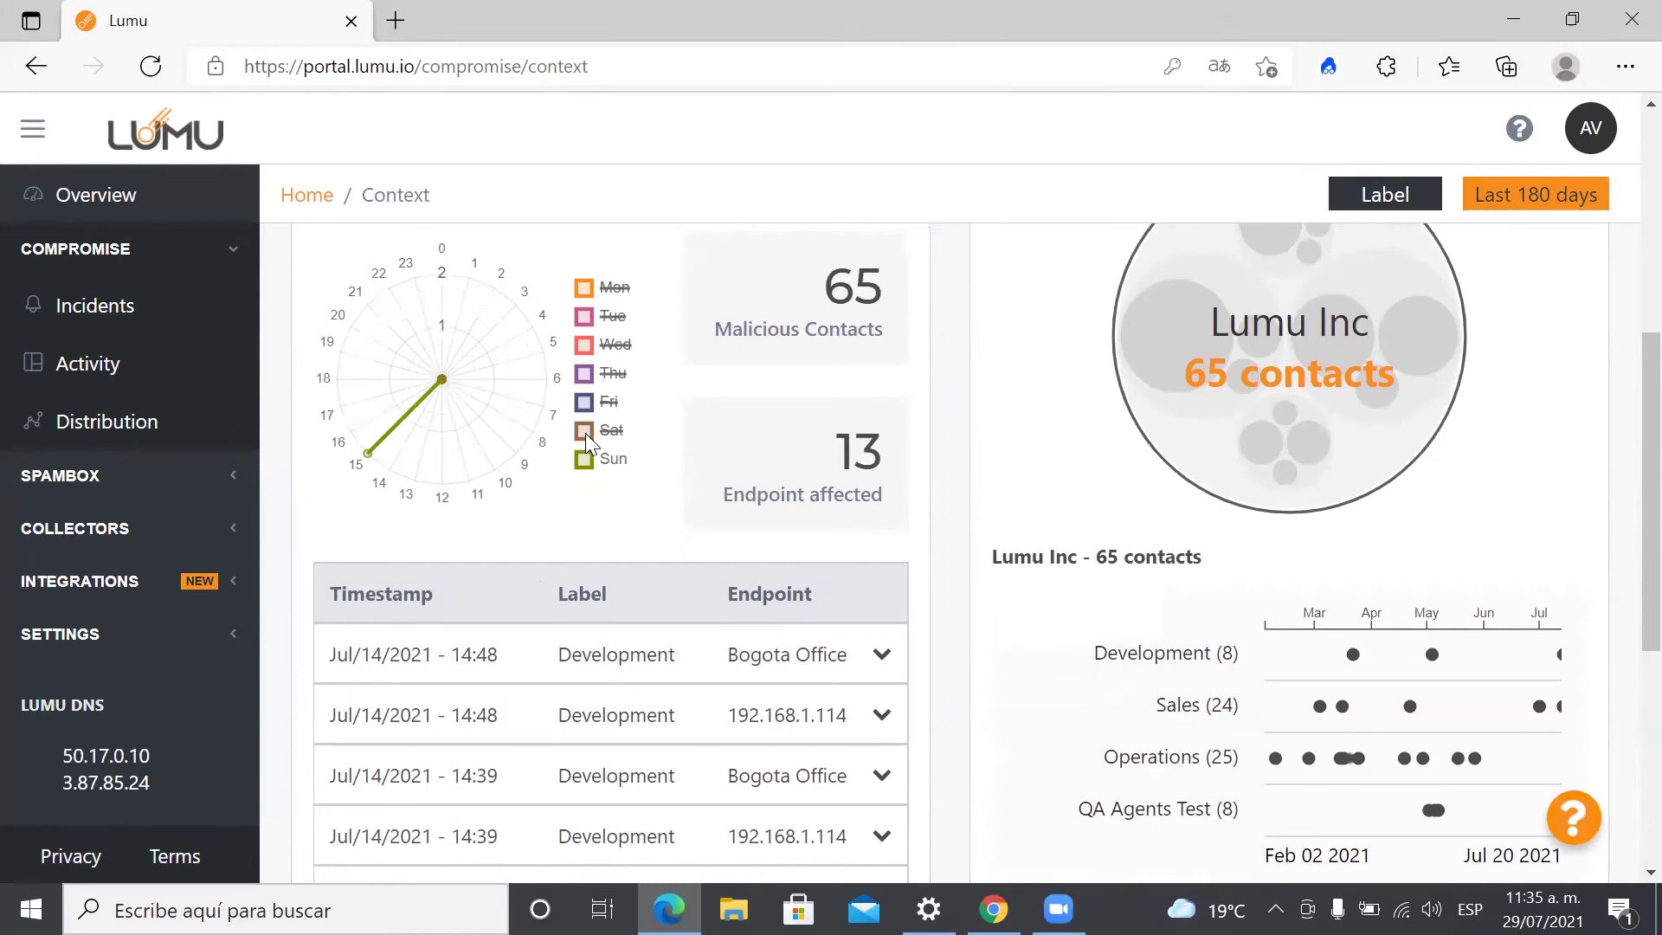
{"action": "left_click", "coordinate": [585, 459]}
Show all the hidden weekdays in the Compromise Radar again, working back from the weekend to Monday
{"action": "left_click", "coordinate": [594, 429]}
{"action": "left_click", "coordinate": [598, 457]}
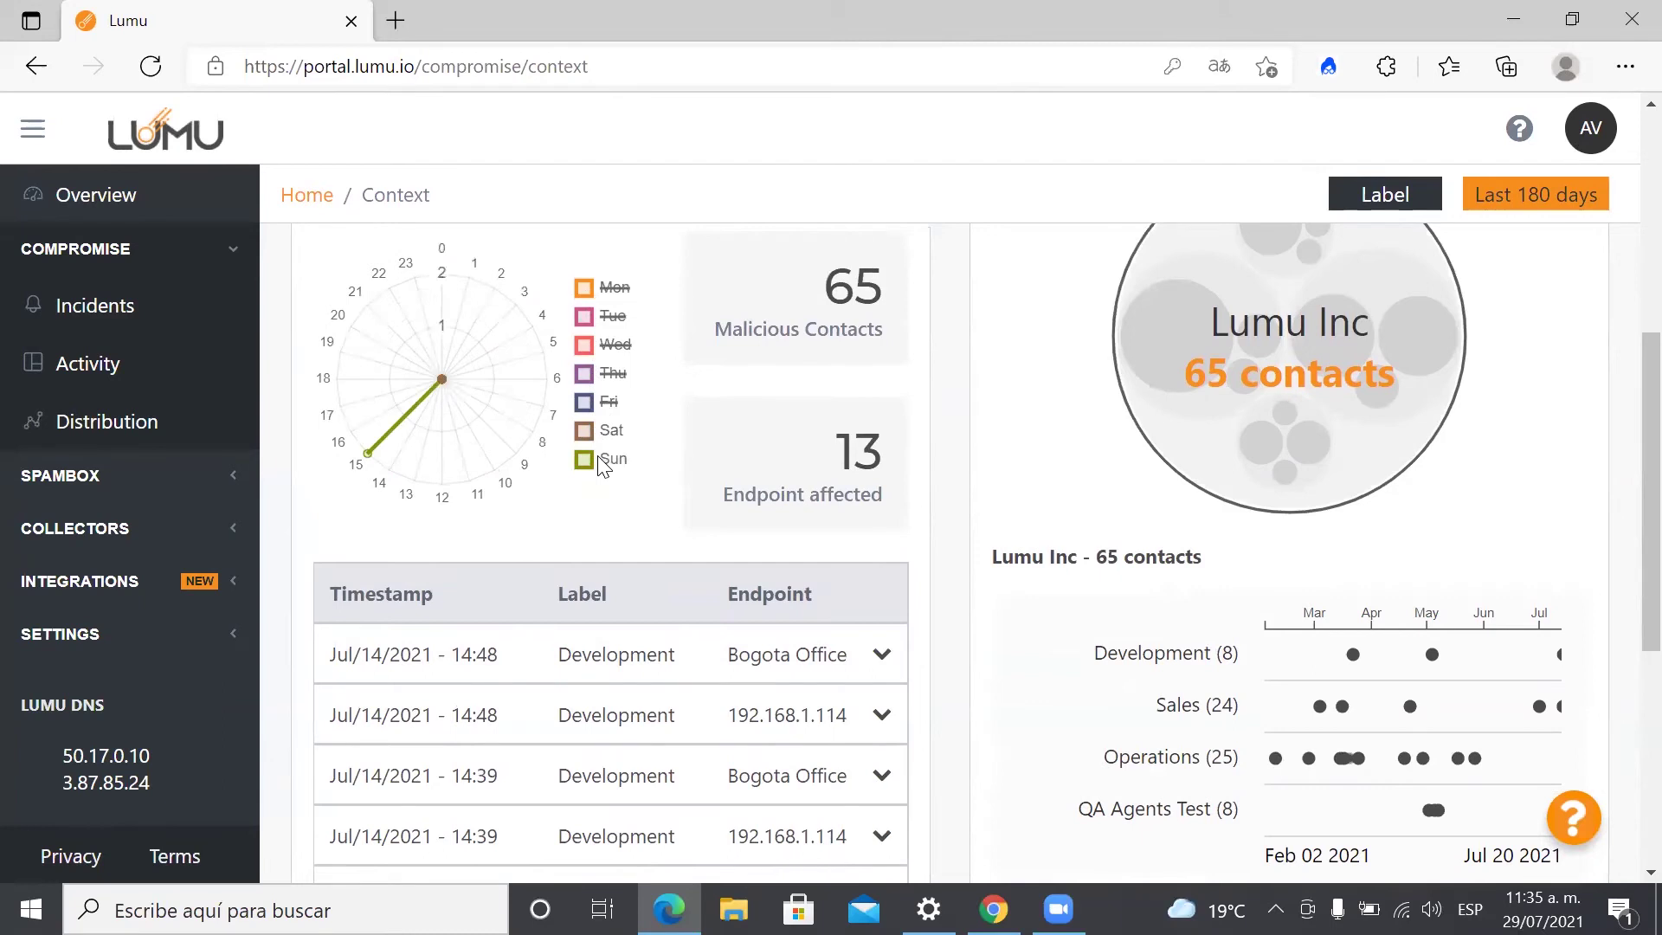
{"action": "left_click", "coordinate": [596, 400]}
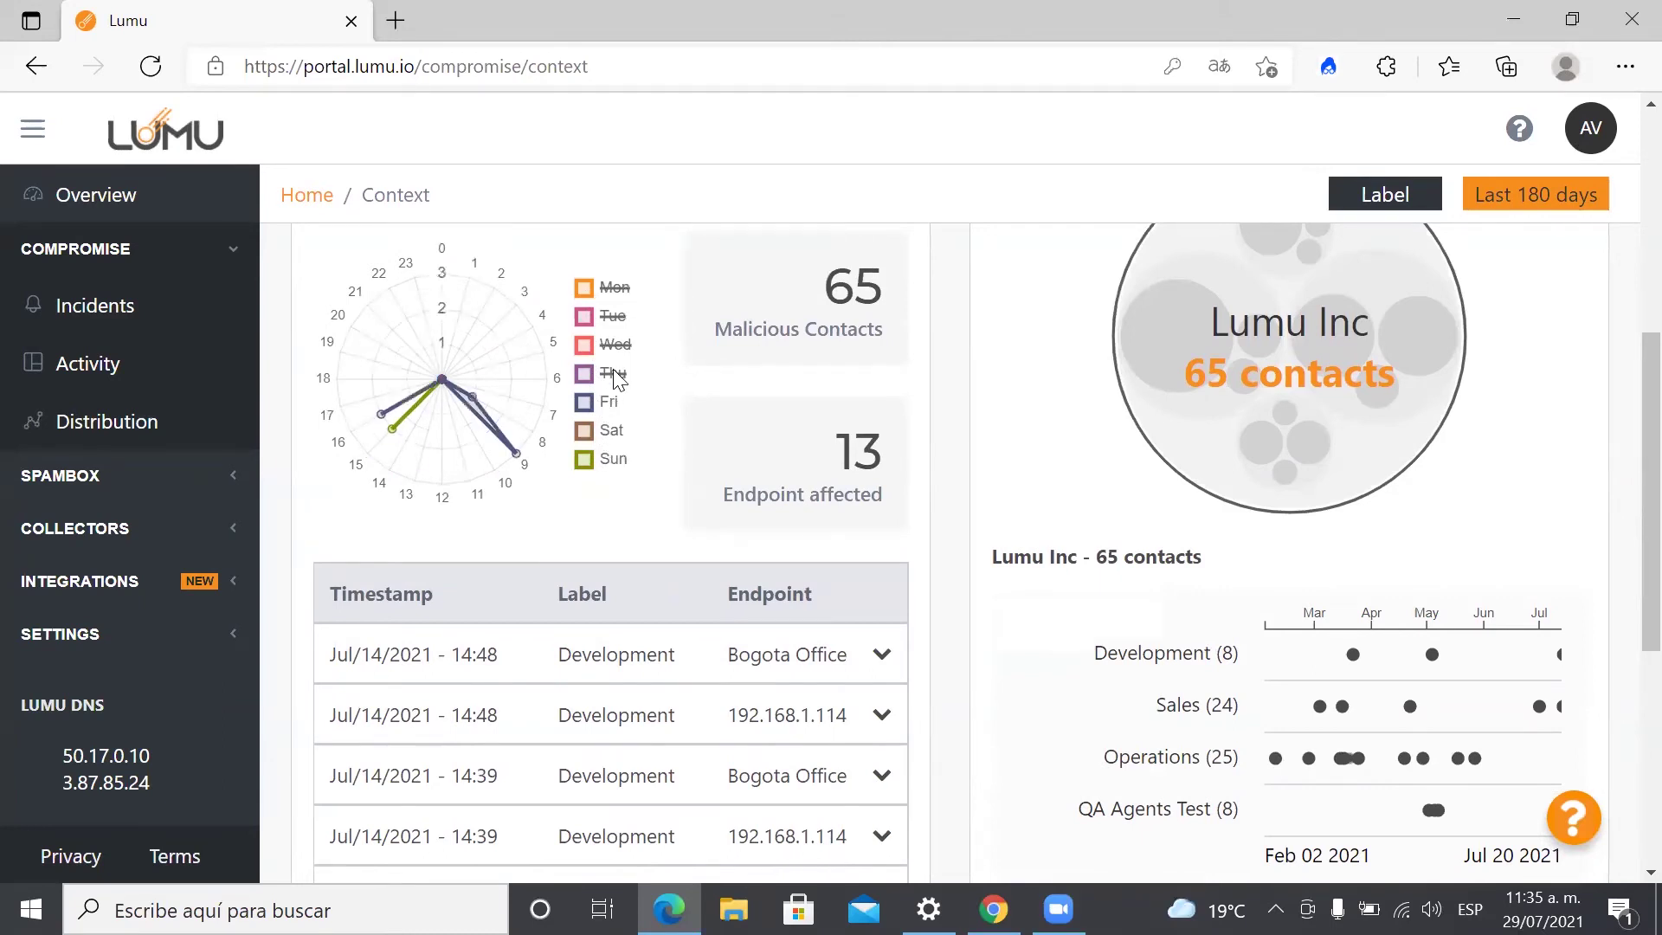
{"action": "left_click", "coordinate": [606, 373]}
{"action": "left_click", "coordinate": [600, 341]}
{"action": "left_click", "coordinate": [607, 311]}
{"action": "left_click", "coordinate": [608, 288]}
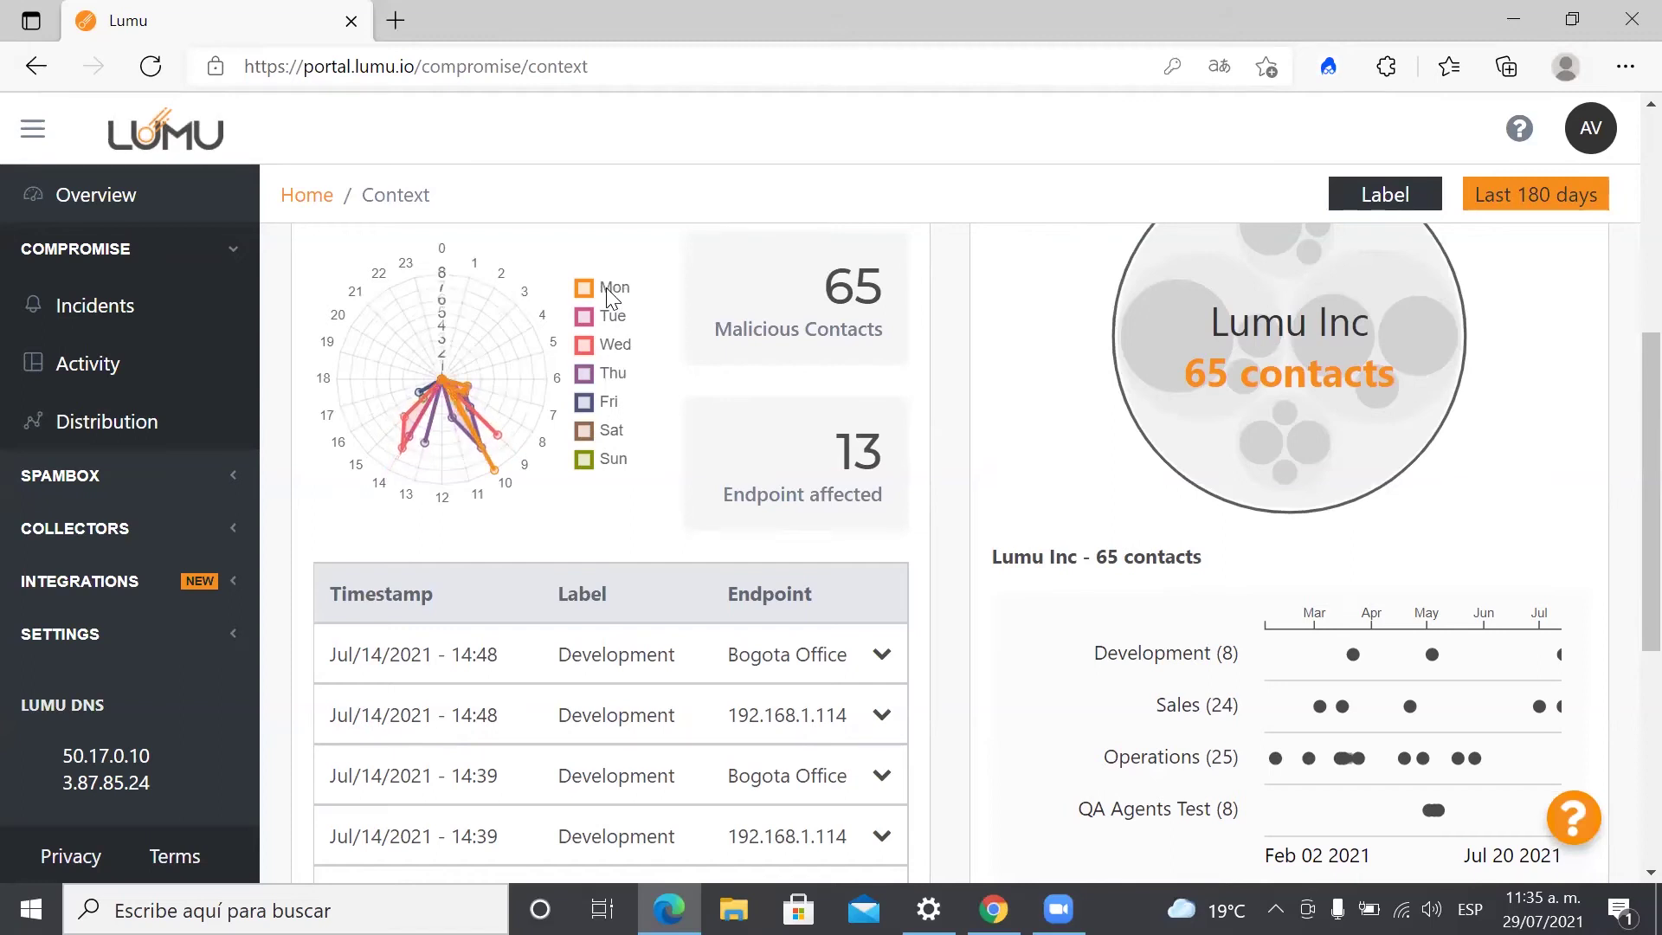
{"action": "mouse_move", "coordinate": [419, 389]}
Expand the Jul/14/2021 14:48 record of endpoint 192.168.1.114 and the first 14:39 Bogota Office record to view their client IPs
{"action": "scroll", "coordinate": [667, 805], "scroll_direction": "down", "scroll_amount": 2}
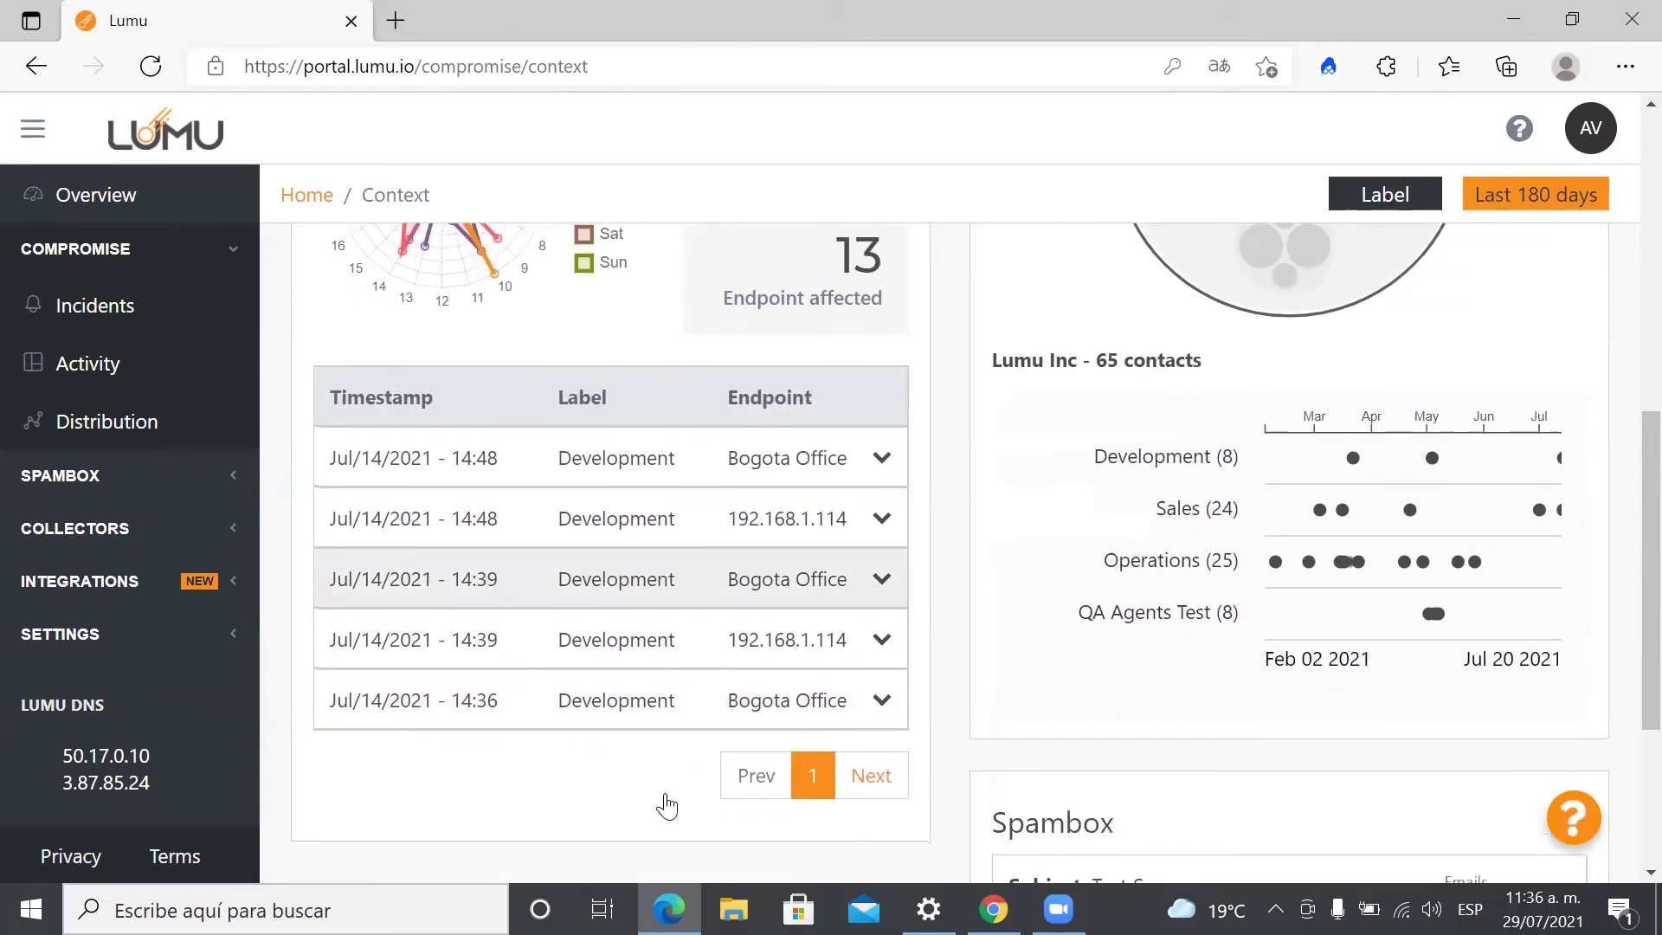
{"action": "left_click", "coordinate": [426, 536]}
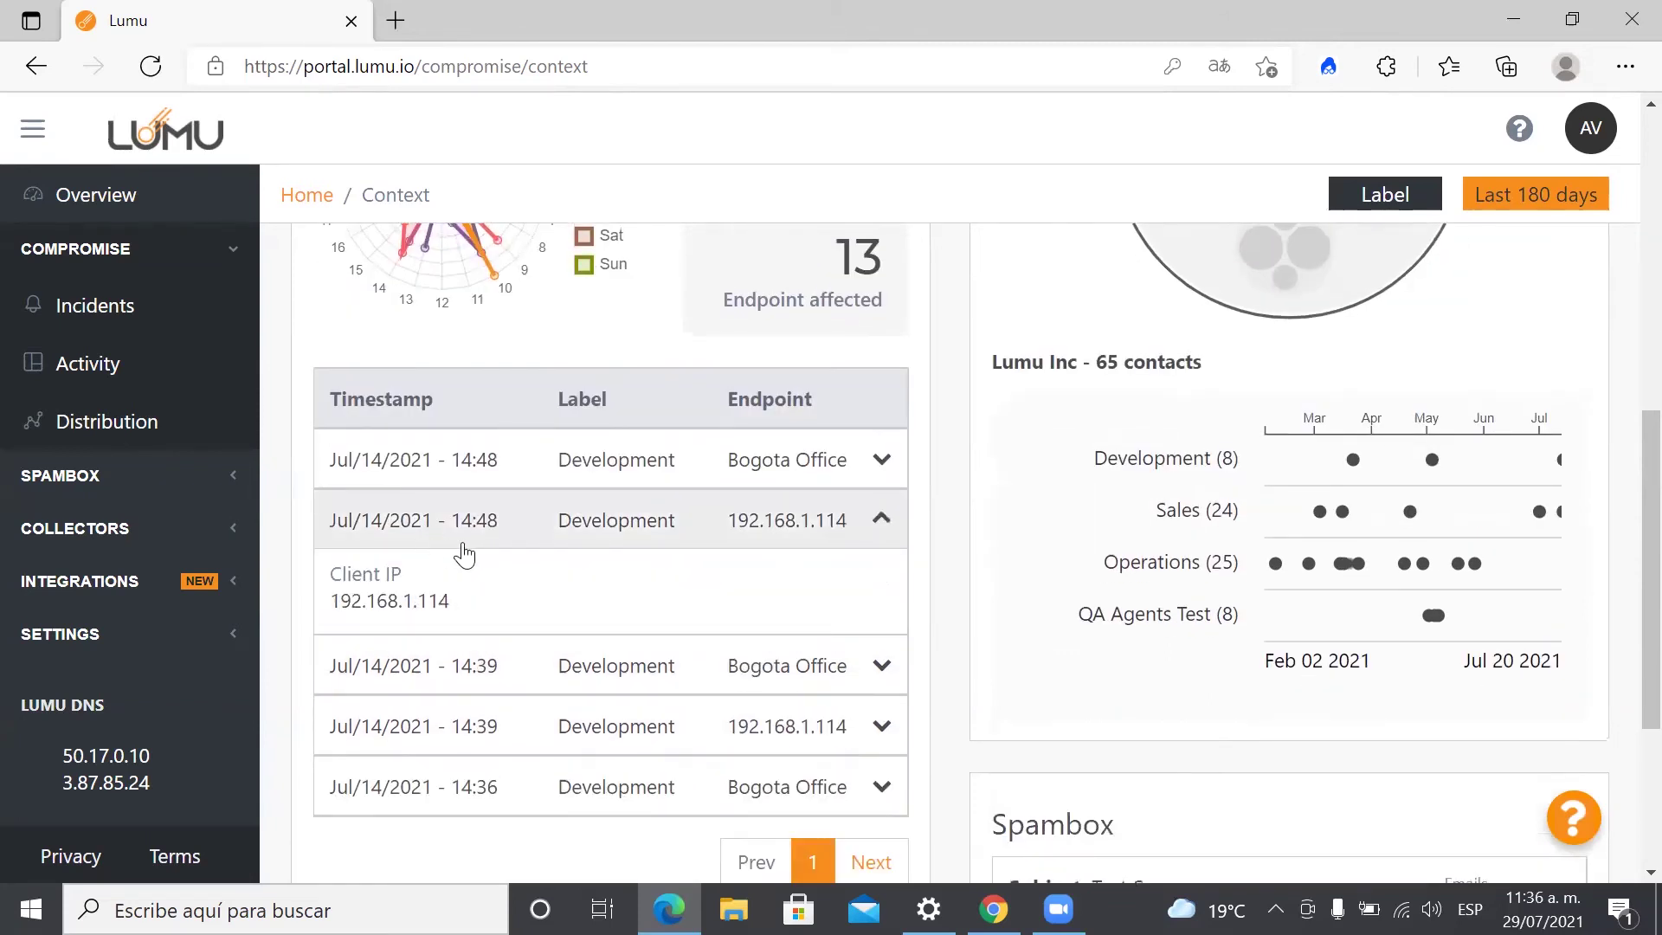
{"action": "left_click", "coordinate": [533, 659]}
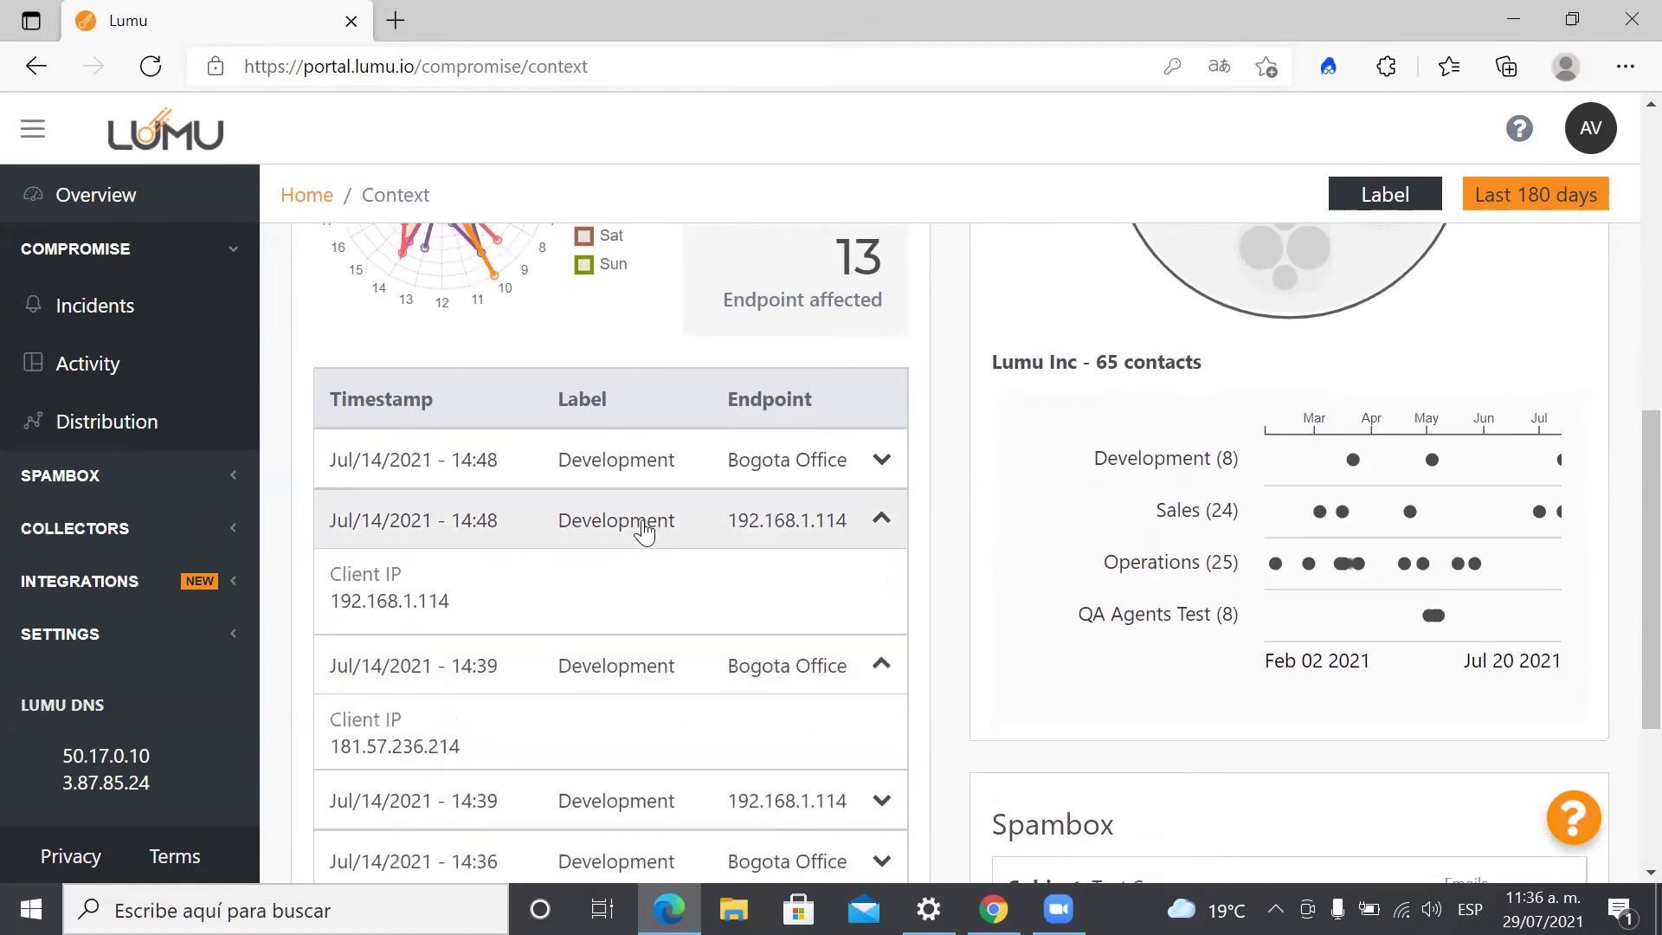
{"action": "scroll", "coordinate": [645, 530], "scroll_direction": "up", "scroll_amount": 6}
{"action": "left_click", "coordinate": [520, 428]}
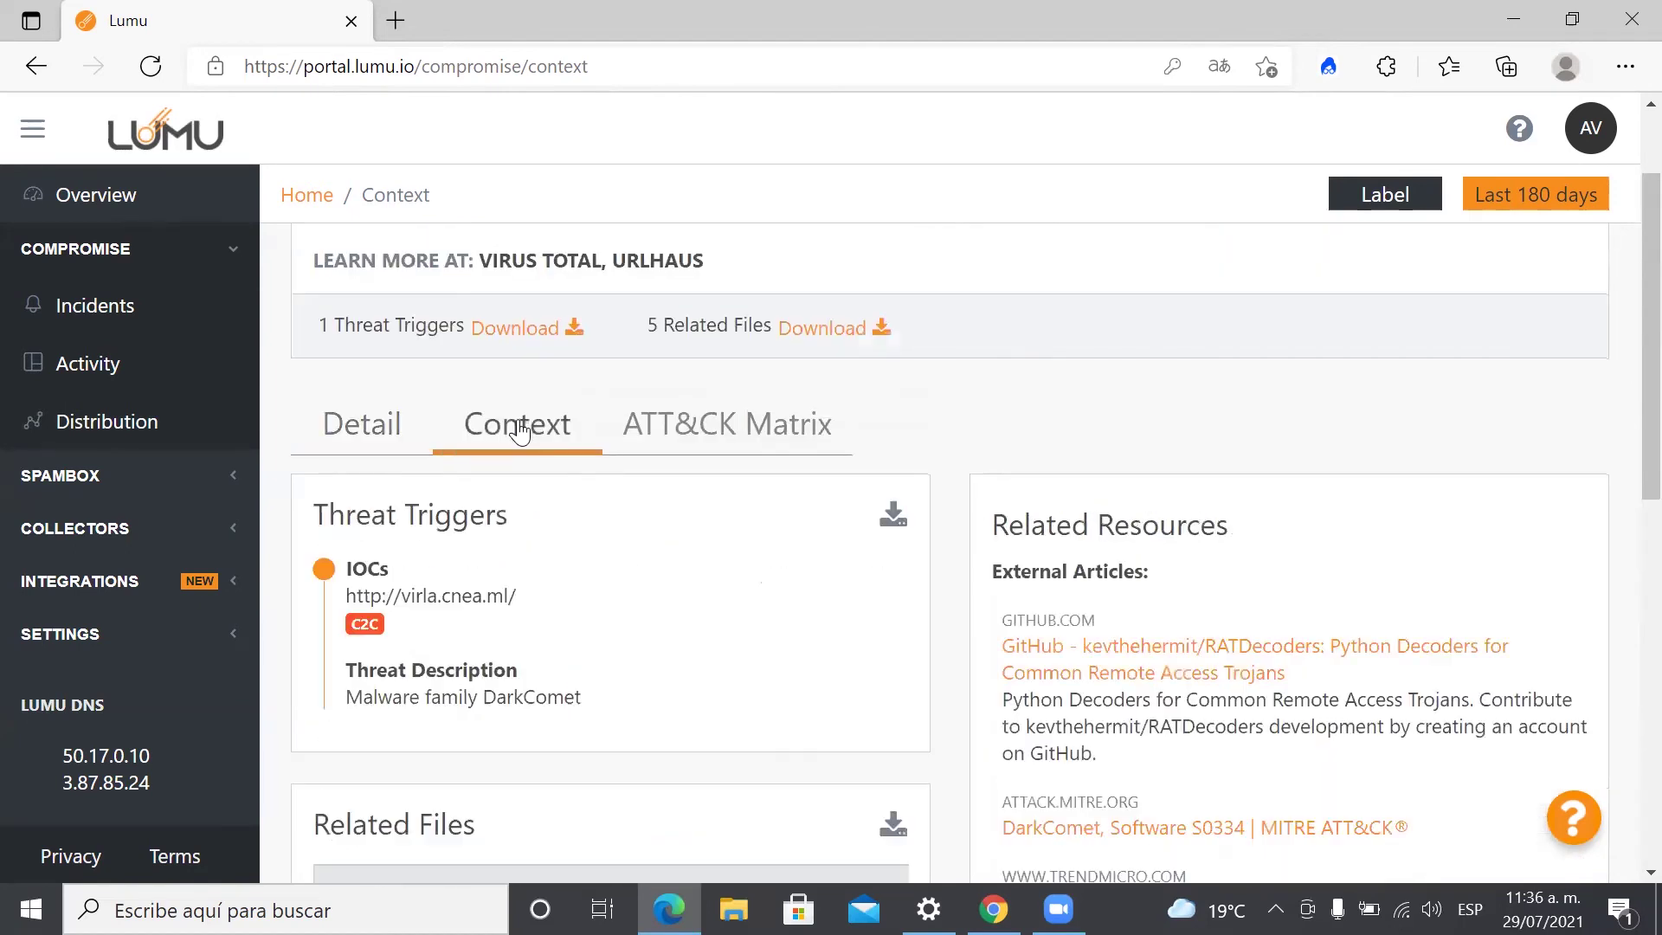
{"action": "scroll", "coordinate": [575, 549], "scroll_direction": "down", "scroll_amount": 1}
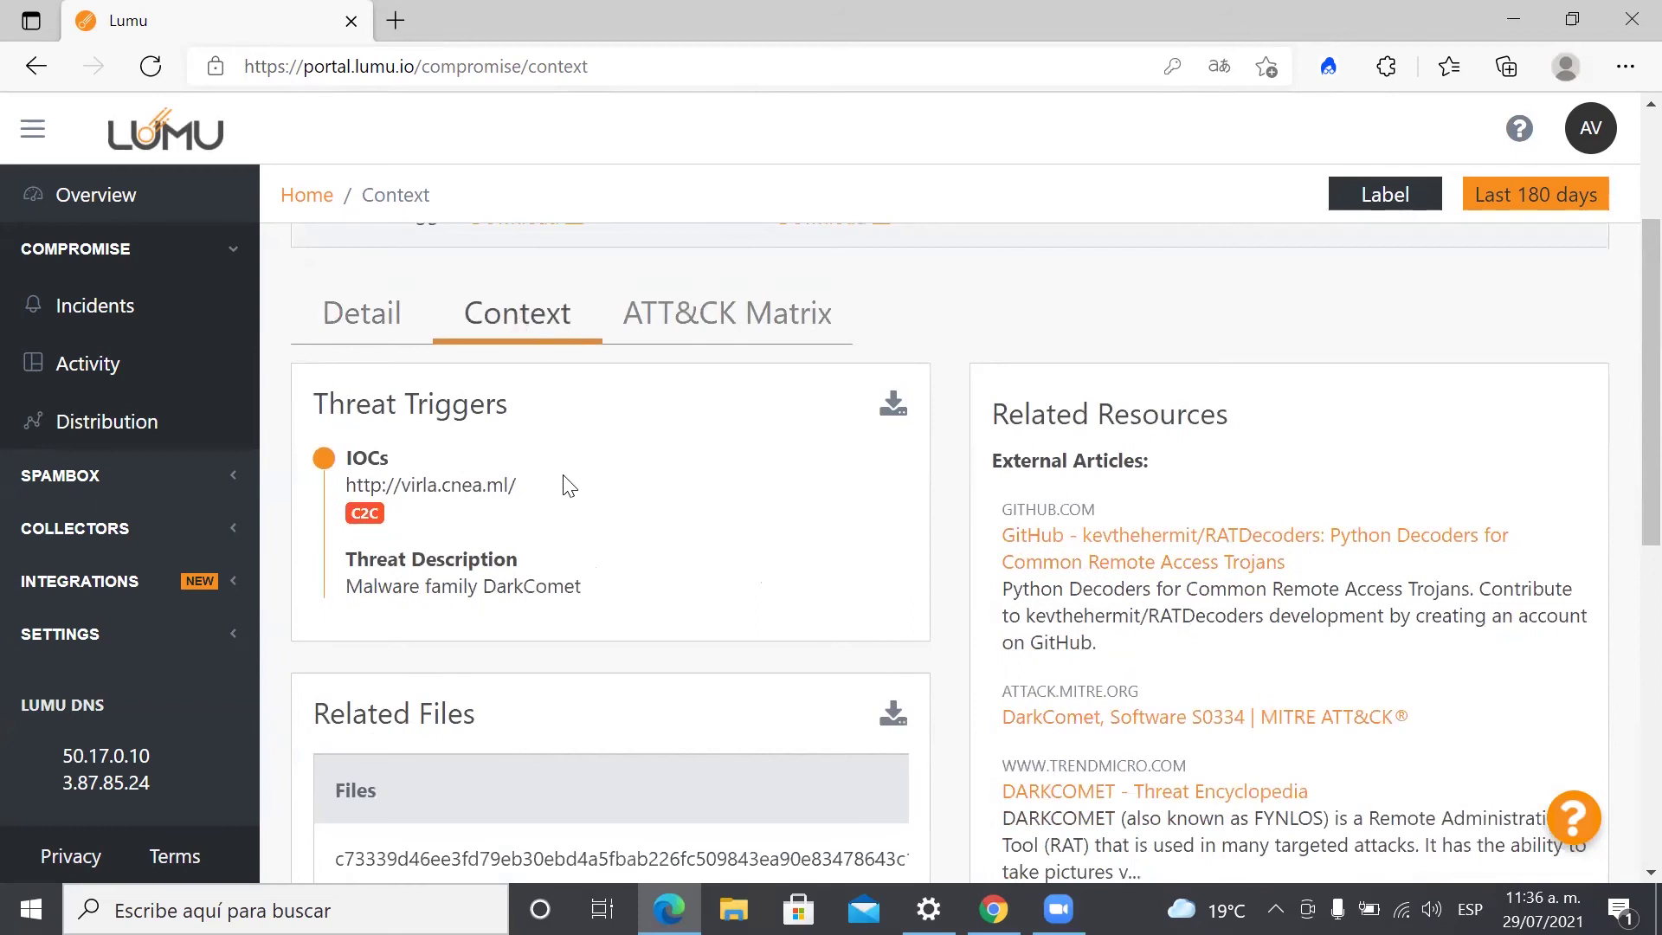
{"action": "left_click_drag", "start_coordinate": [519, 481], "coordinate": [339, 475]}
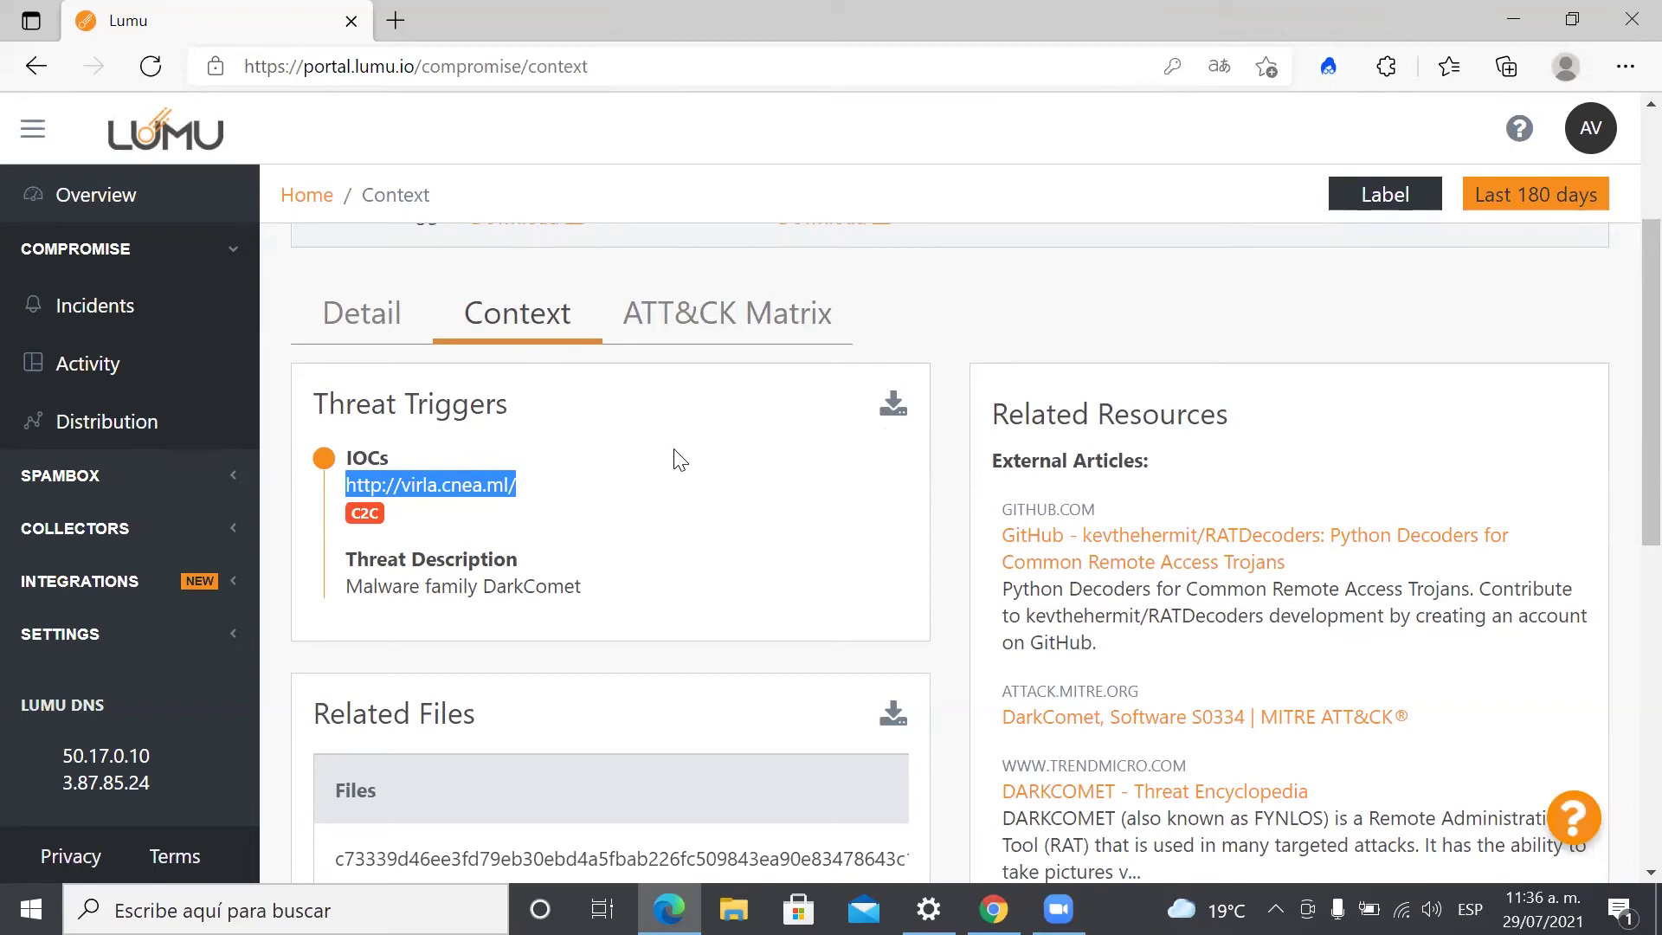
{"action": "scroll", "coordinate": [679, 460], "scroll_direction": "down", "scroll_amount": 1}
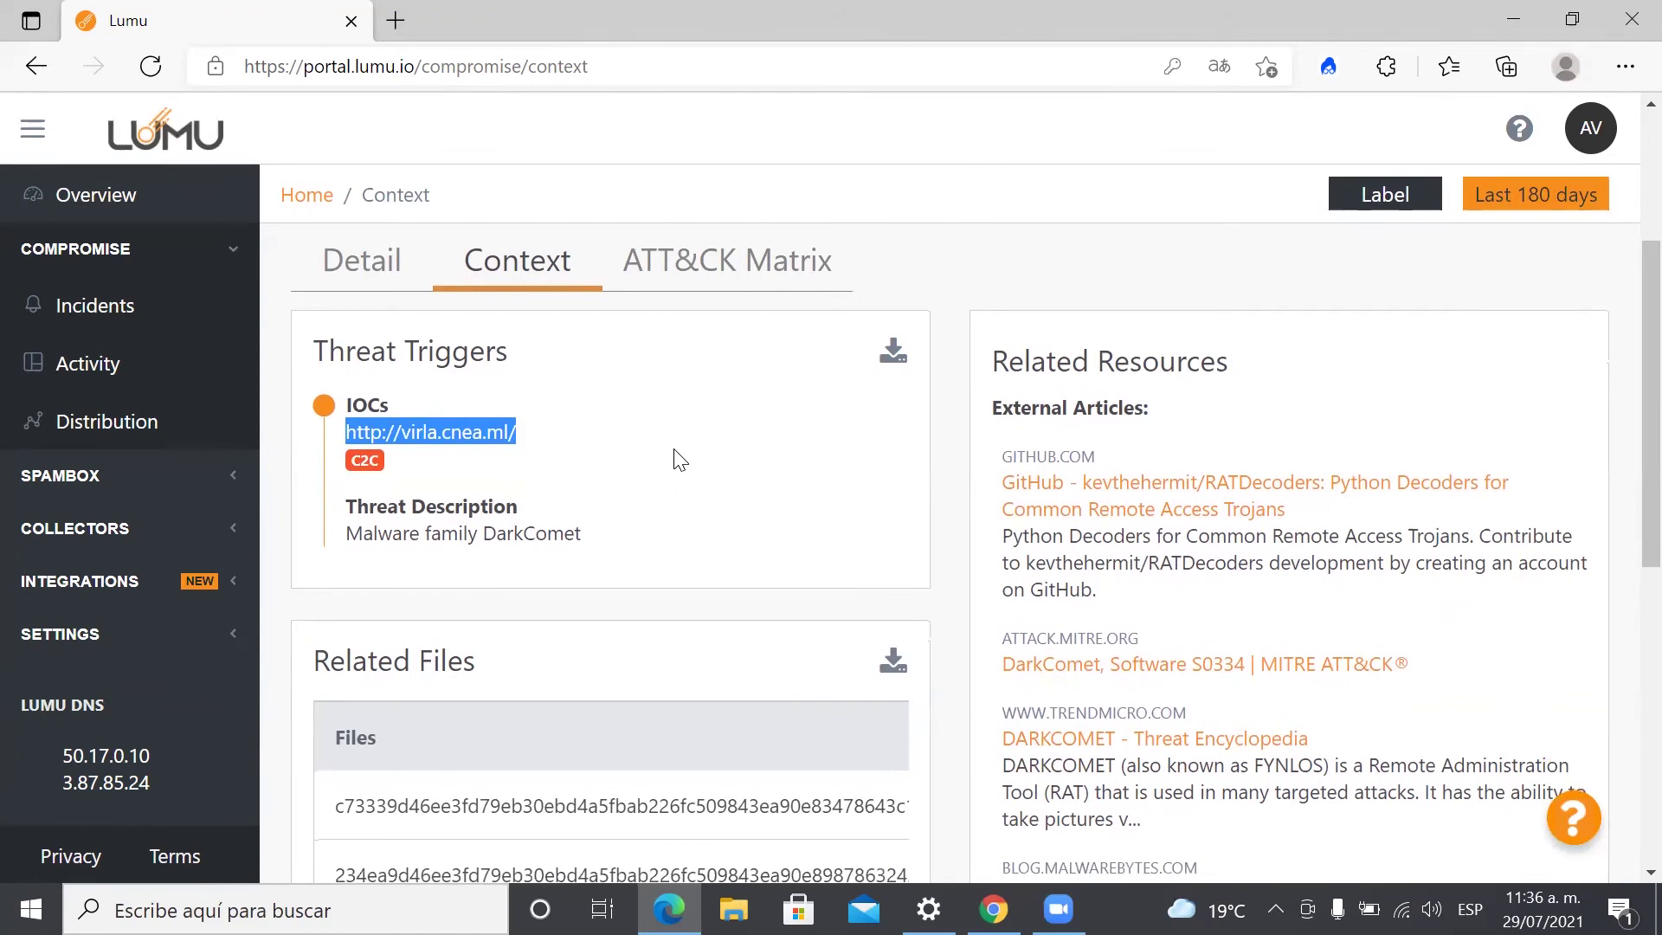
Look through the Related Files hashes beside the external articles and check the list's CSV download option
{"action": "scroll", "coordinate": [675, 454], "scroll_direction": "down", "scroll_amount": 3}
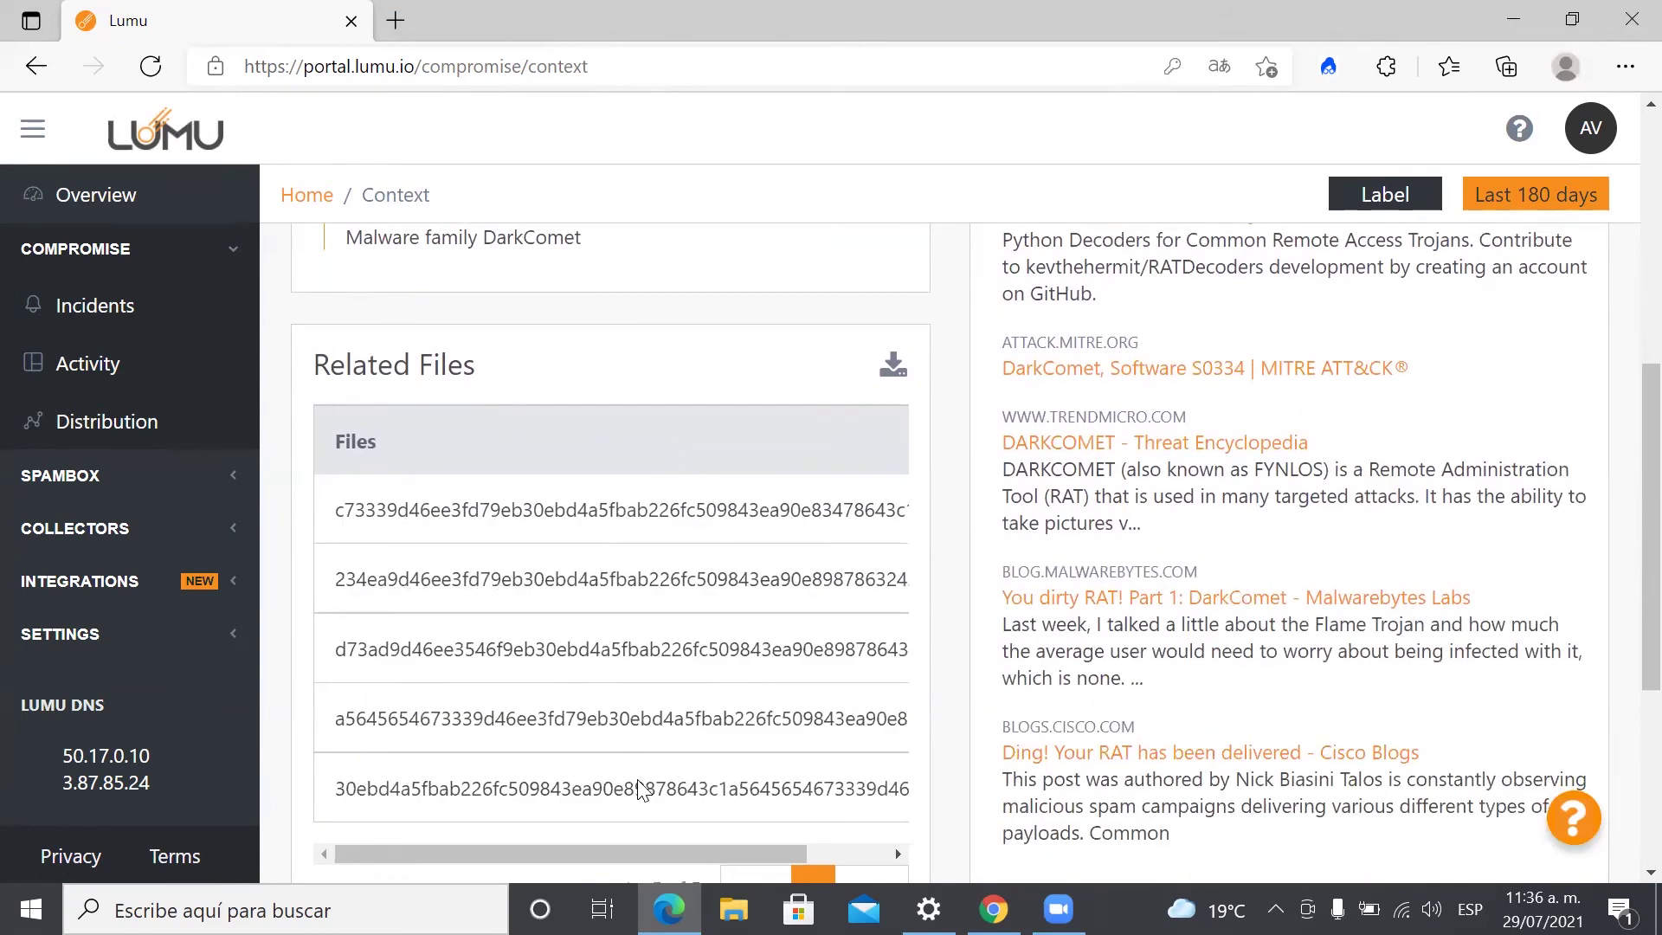
{"action": "scroll", "coordinate": [545, 680], "scroll_direction": "down", "scroll_amount": 1}
{"action": "scroll", "coordinate": [547, 693], "scroll_direction": "up", "scroll_amount": 1}
{"action": "scroll", "coordinate": [547, 692], "scroll_direction": "up", "scroll_amount": 1}
{"action": "scroll", "coordinate": [549, 686], "scroll_direction": "down", "scroll_amount": 2}
{"action": "scroll", "coordinate": [549, 686], "scroll_direction": "up", "scroll_amount": 1}
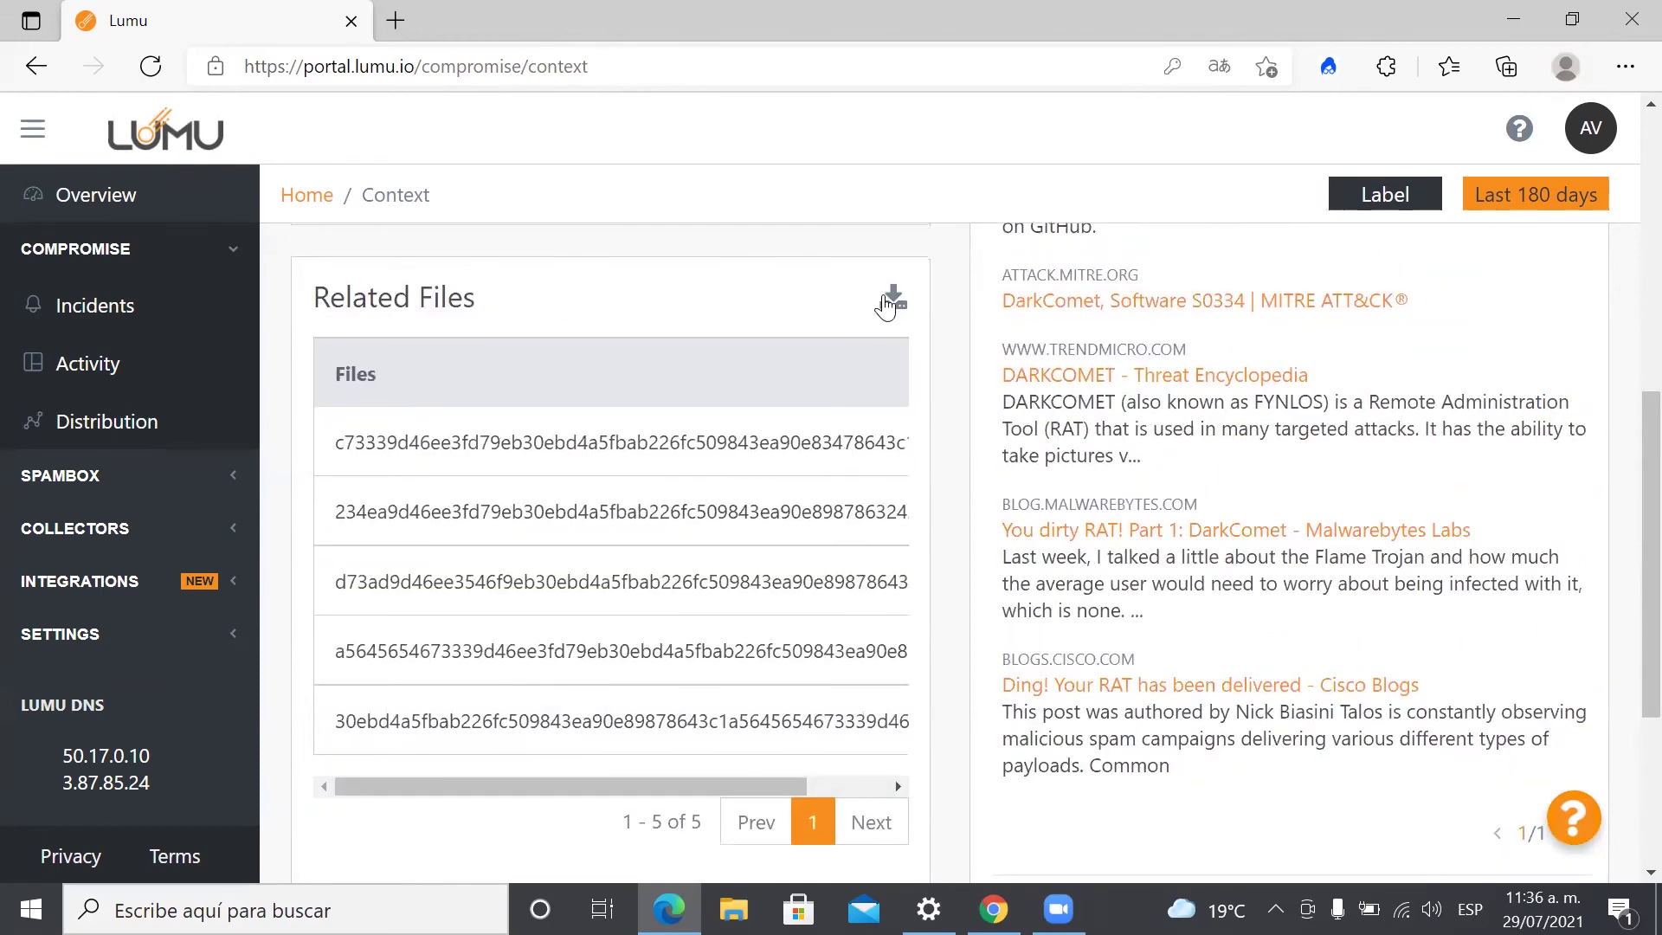
{"action": "left_click", "coordinate": [892, 303]}
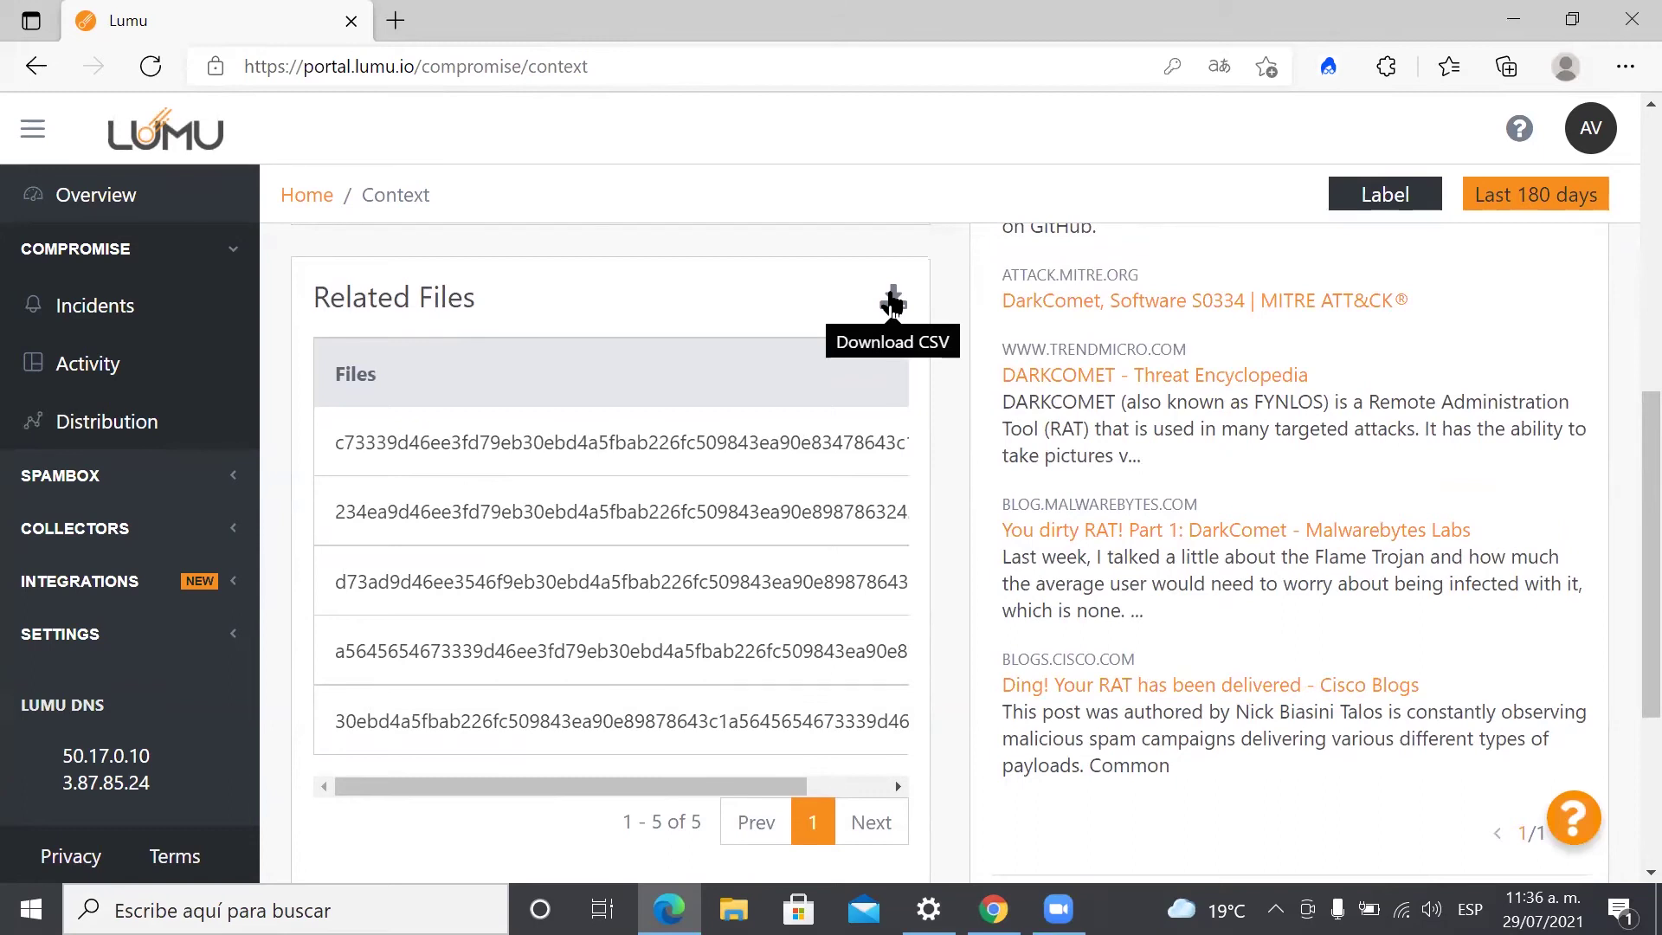
{"action": "scroll", "coordinate": [722, 334], "scroll_direction": "up", "scroll_amount": 3}
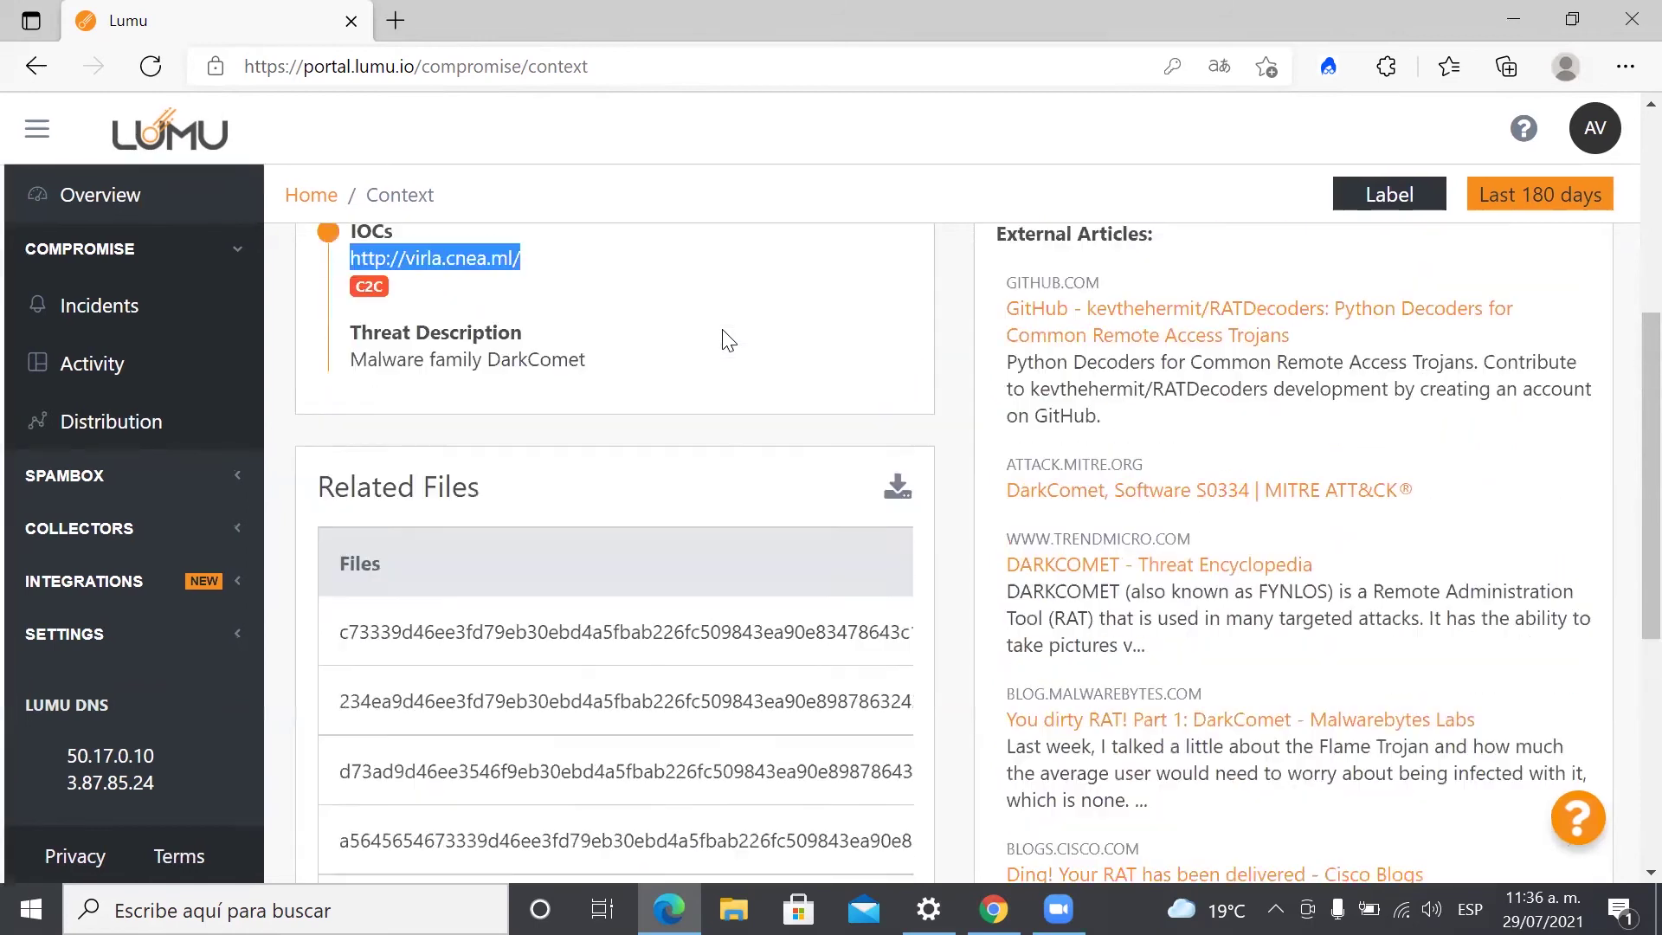
Open the VirusTotal report for virla.cnea.ml from the threat's learn-more links and decline the page translation for now
{"action": "scroll", "coordinate": [728, 340], "scroll_direction": "up", "scroll_amount": 5}
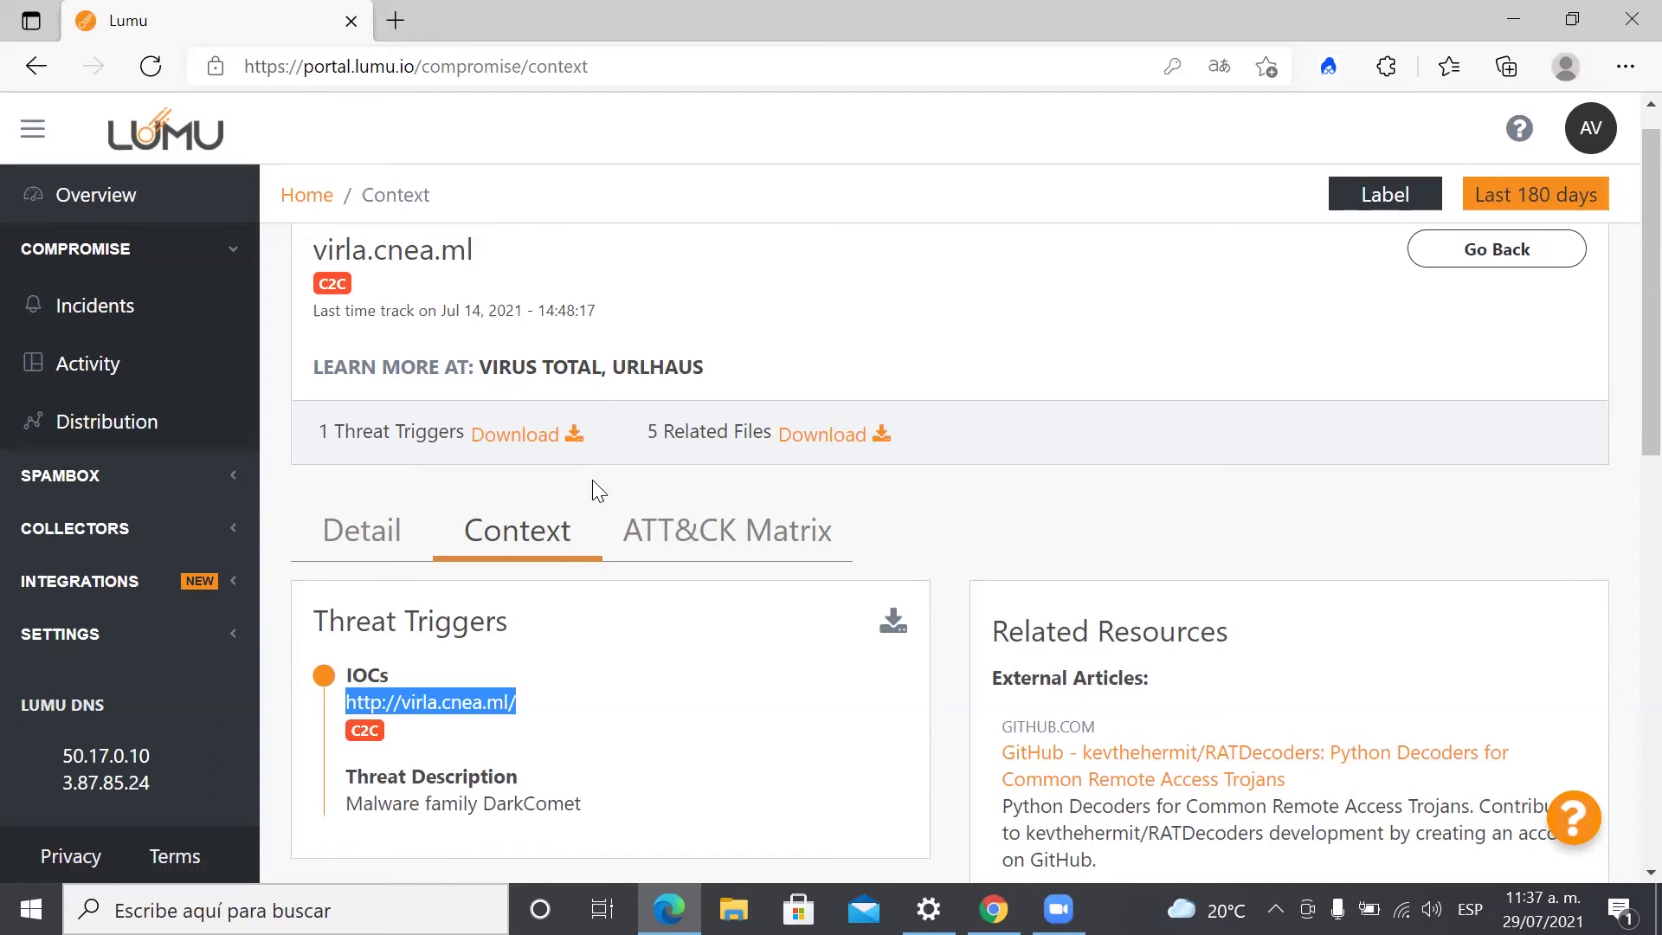
{"action": "left_click", "coordinate": [522, 364]}
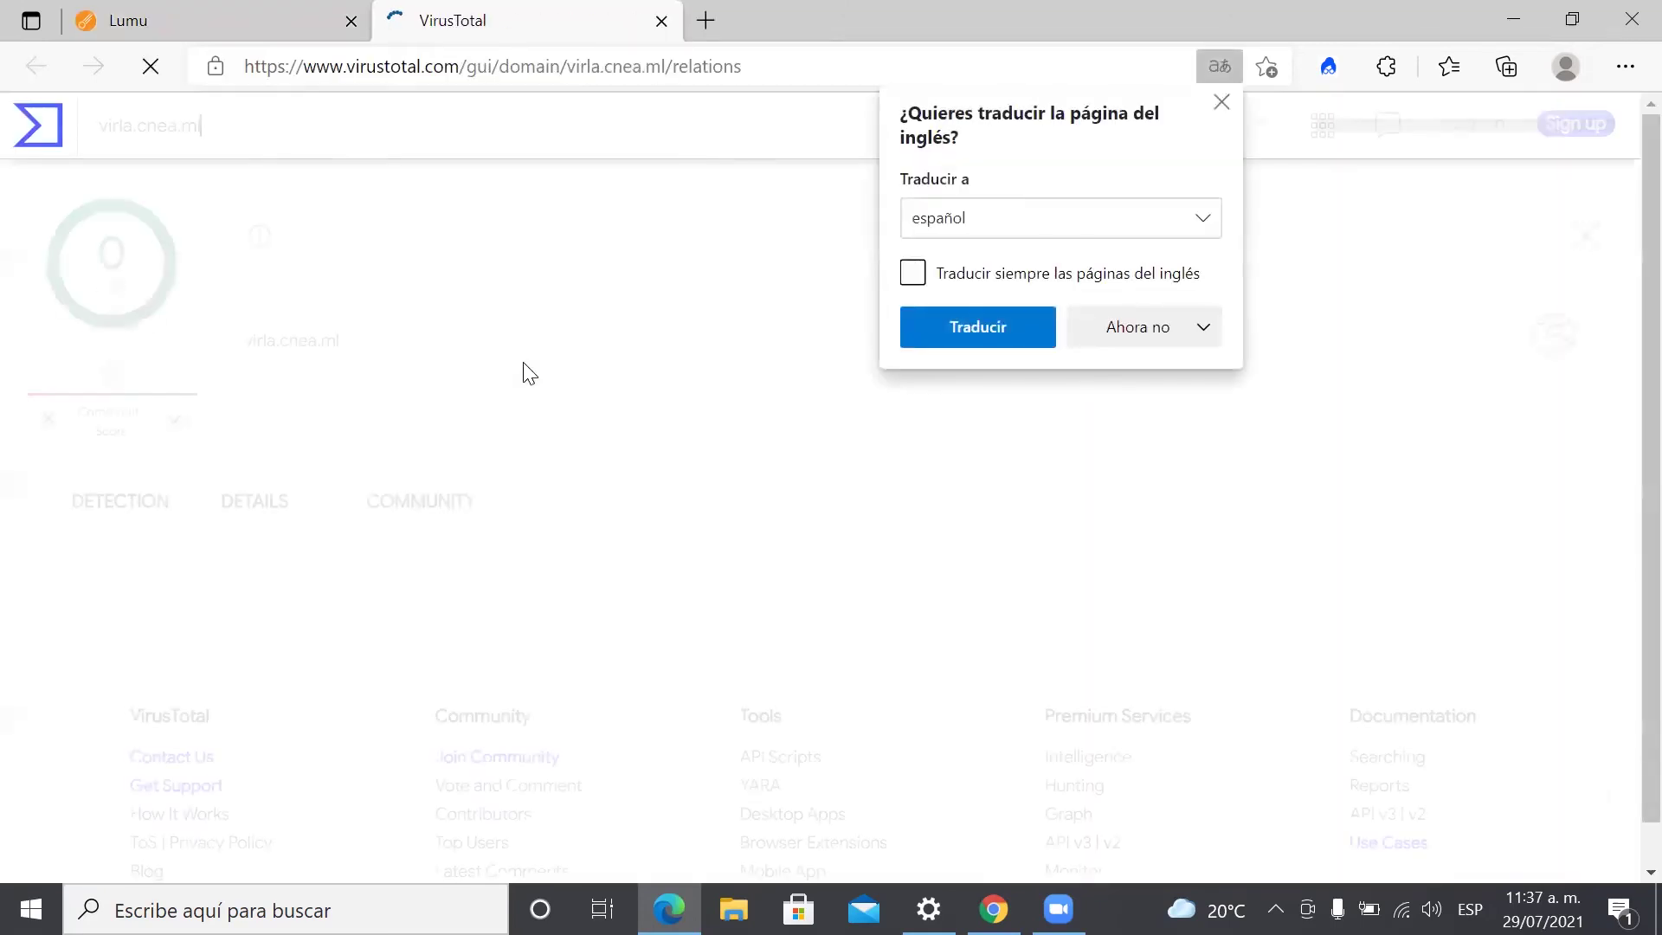
{"action": "left_click", "coordinate": [1133, 335]}
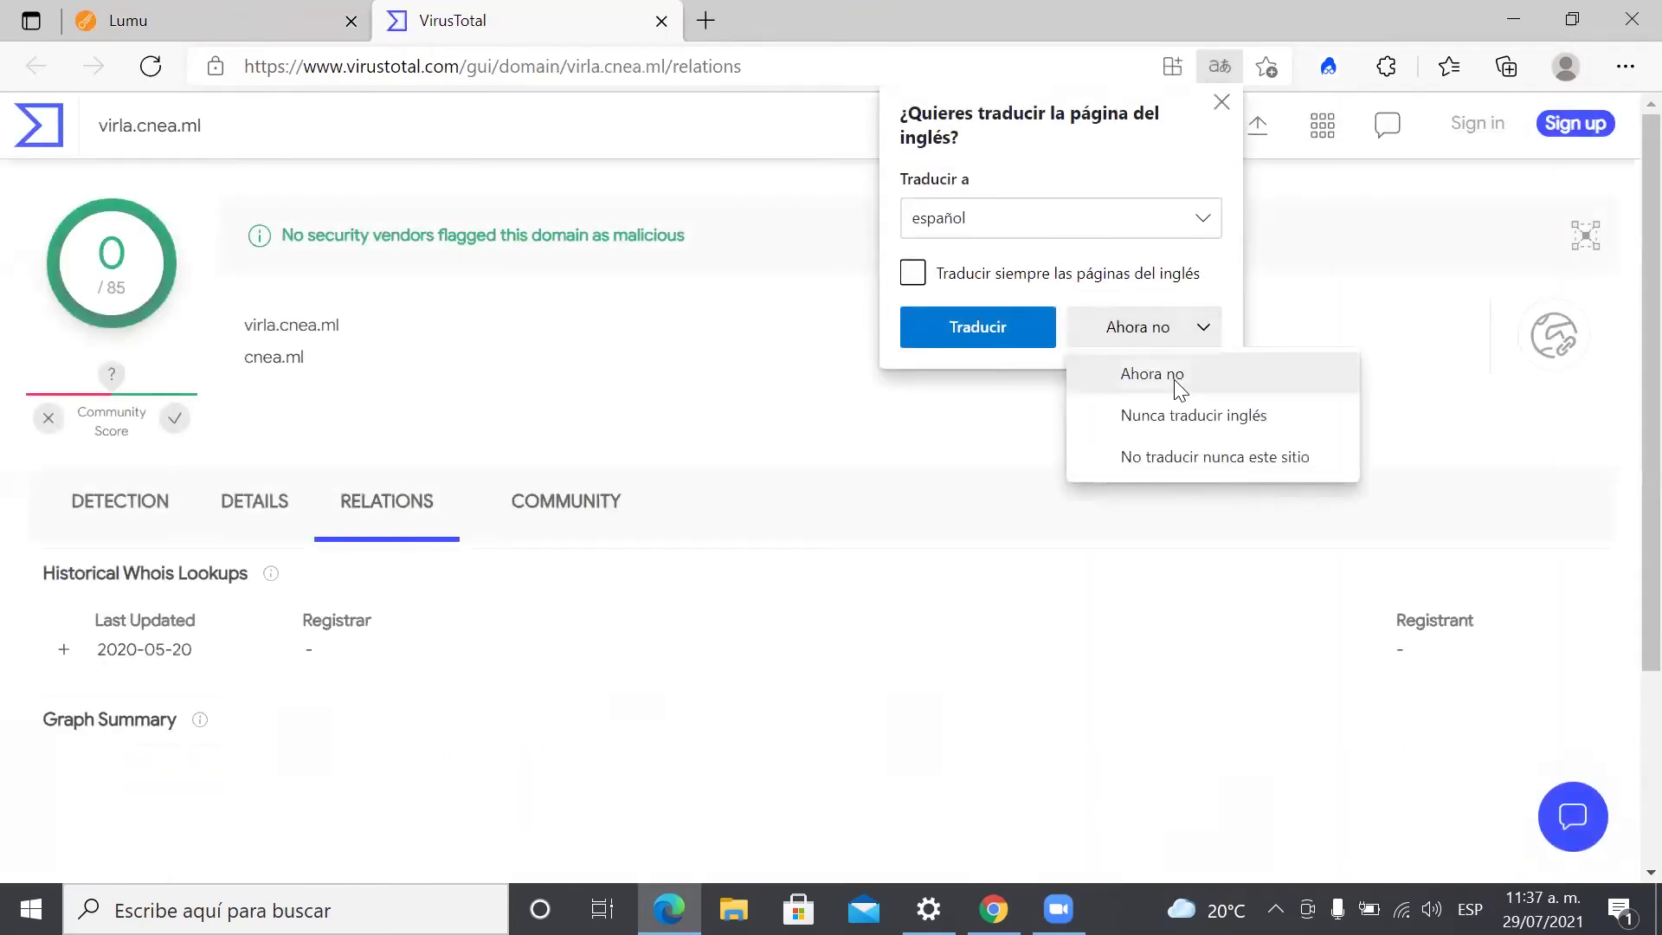
{"action": "left_click", "coordinate": [1176, 377]}
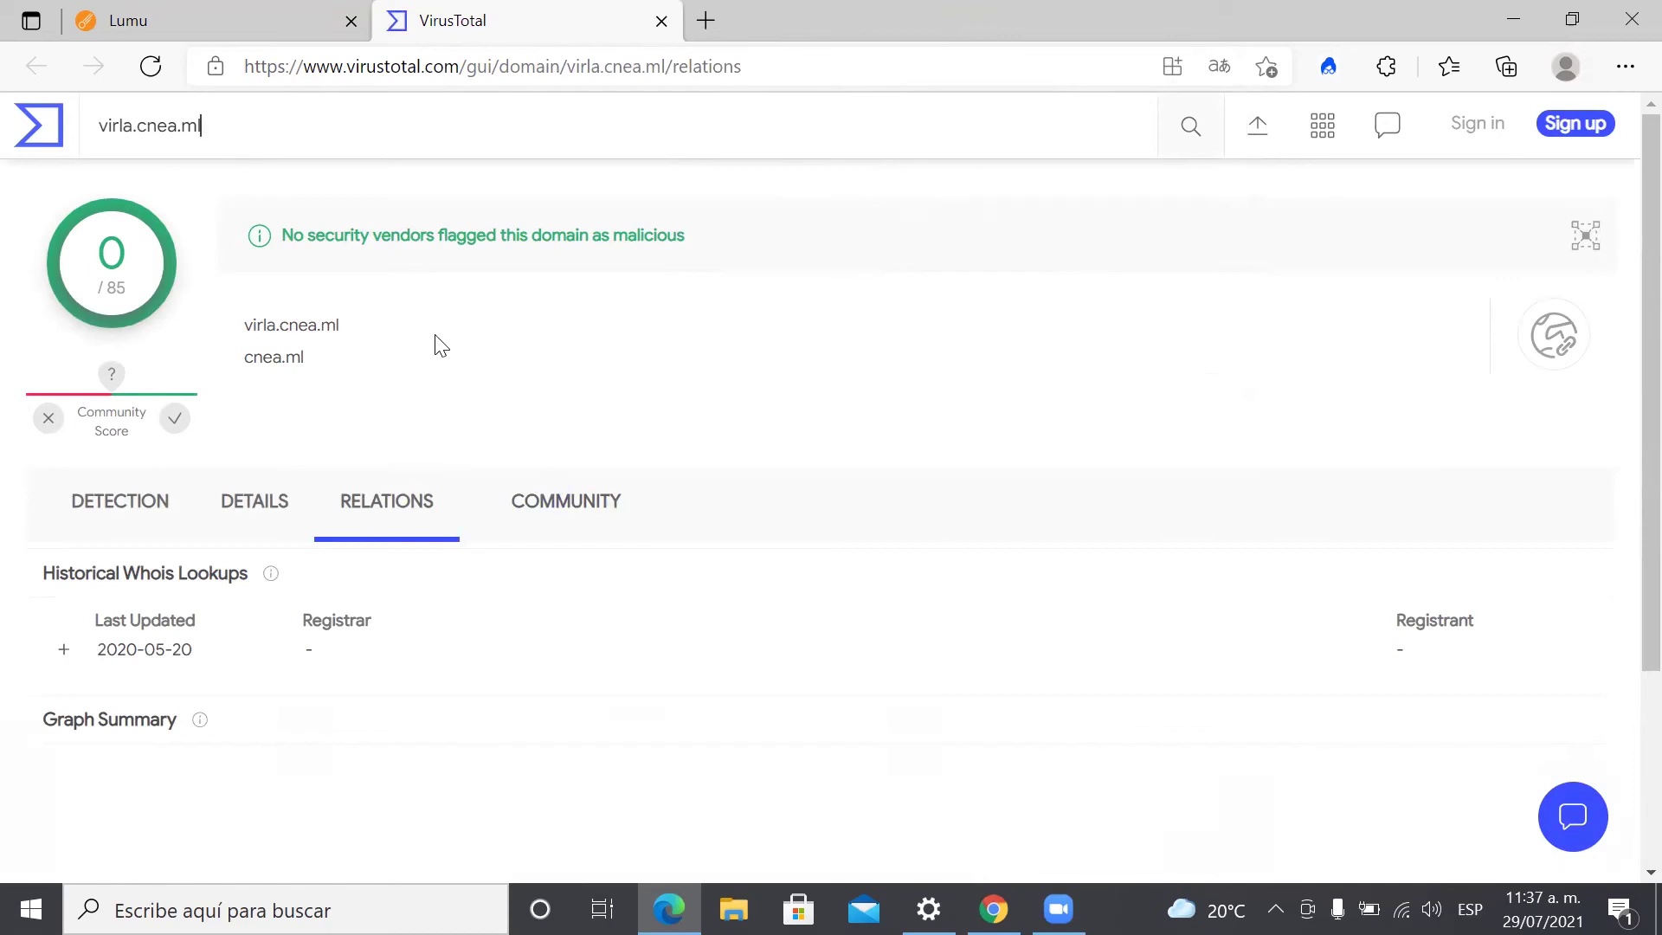
Review the domain's relations and historical Whois lookups on VirusTotal, and close the report to return to the Lumu portal
{"action": "scroll", "coordinate": [560, 623], "scroll_direction": "down", "scroll_amount": 5}
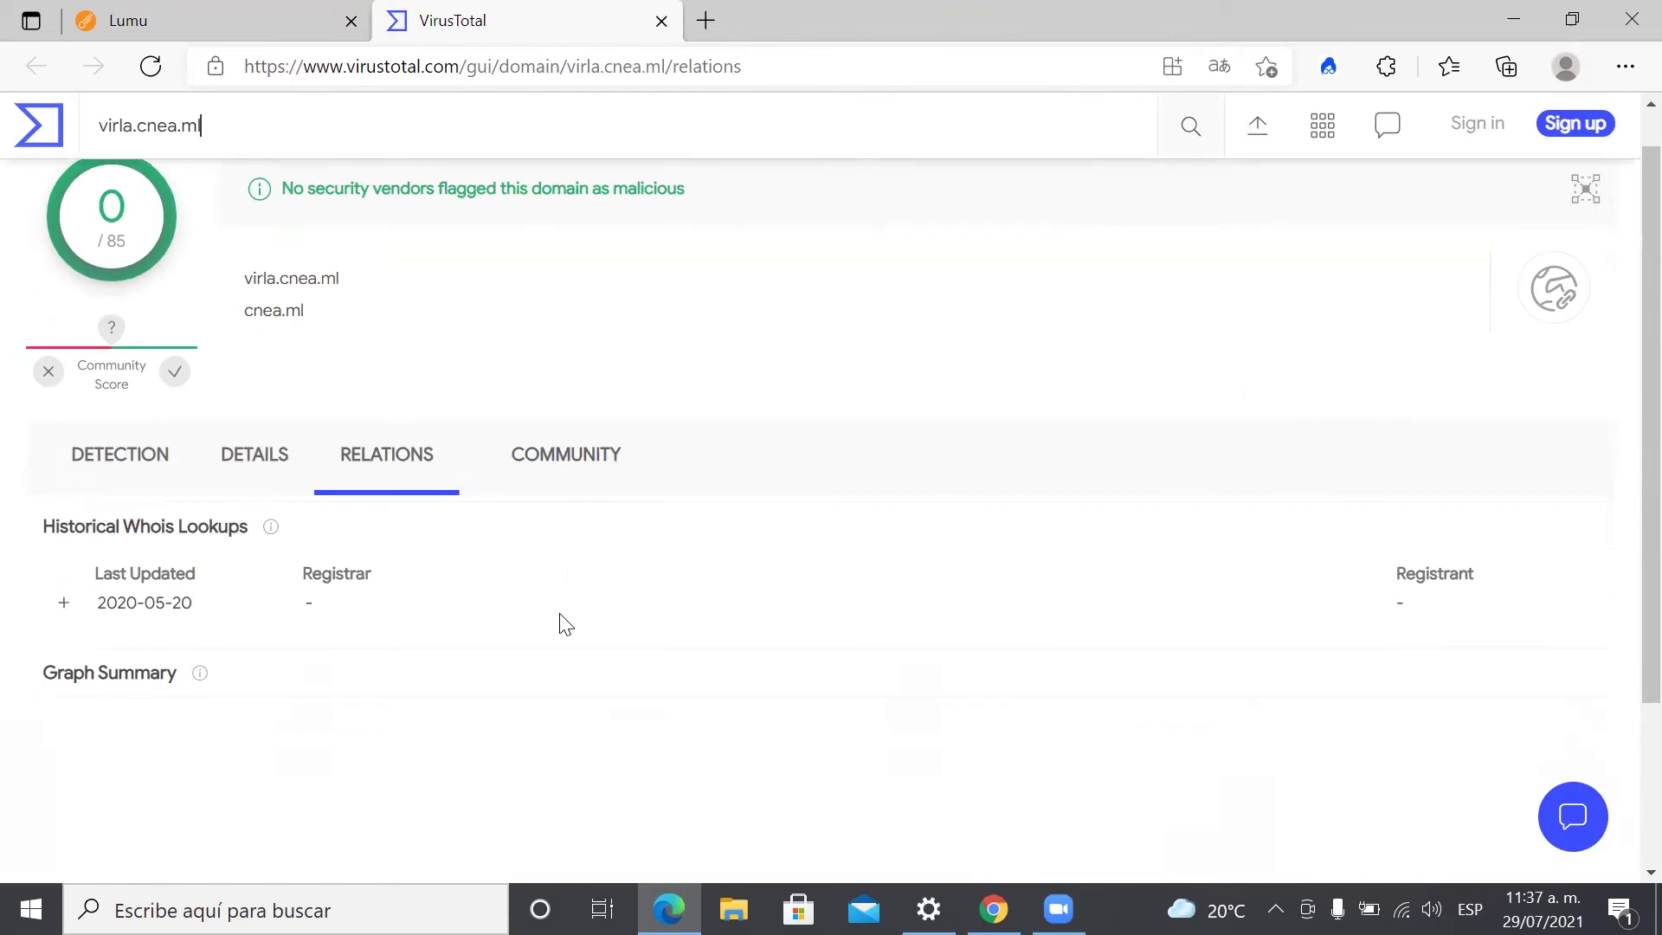
{"action": "scroll", "coordinate": [560, 624], "scroll_direction": "up", "scroll_amount": 5}
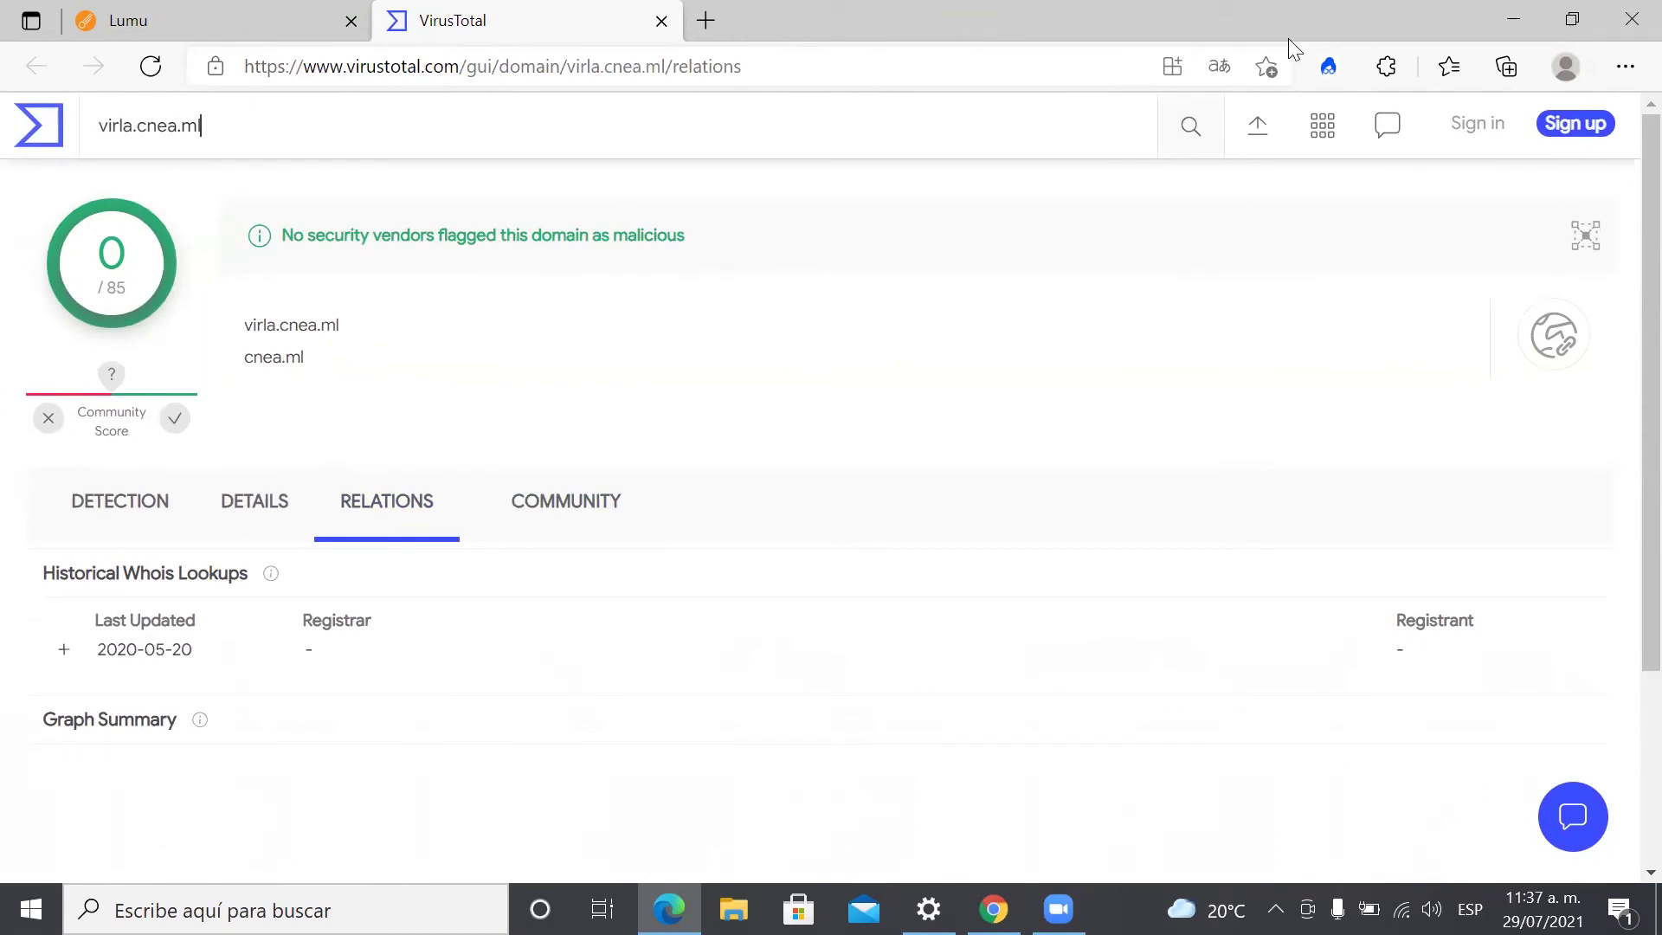
{"action": "left_click", "coordinate": [660, 20]}
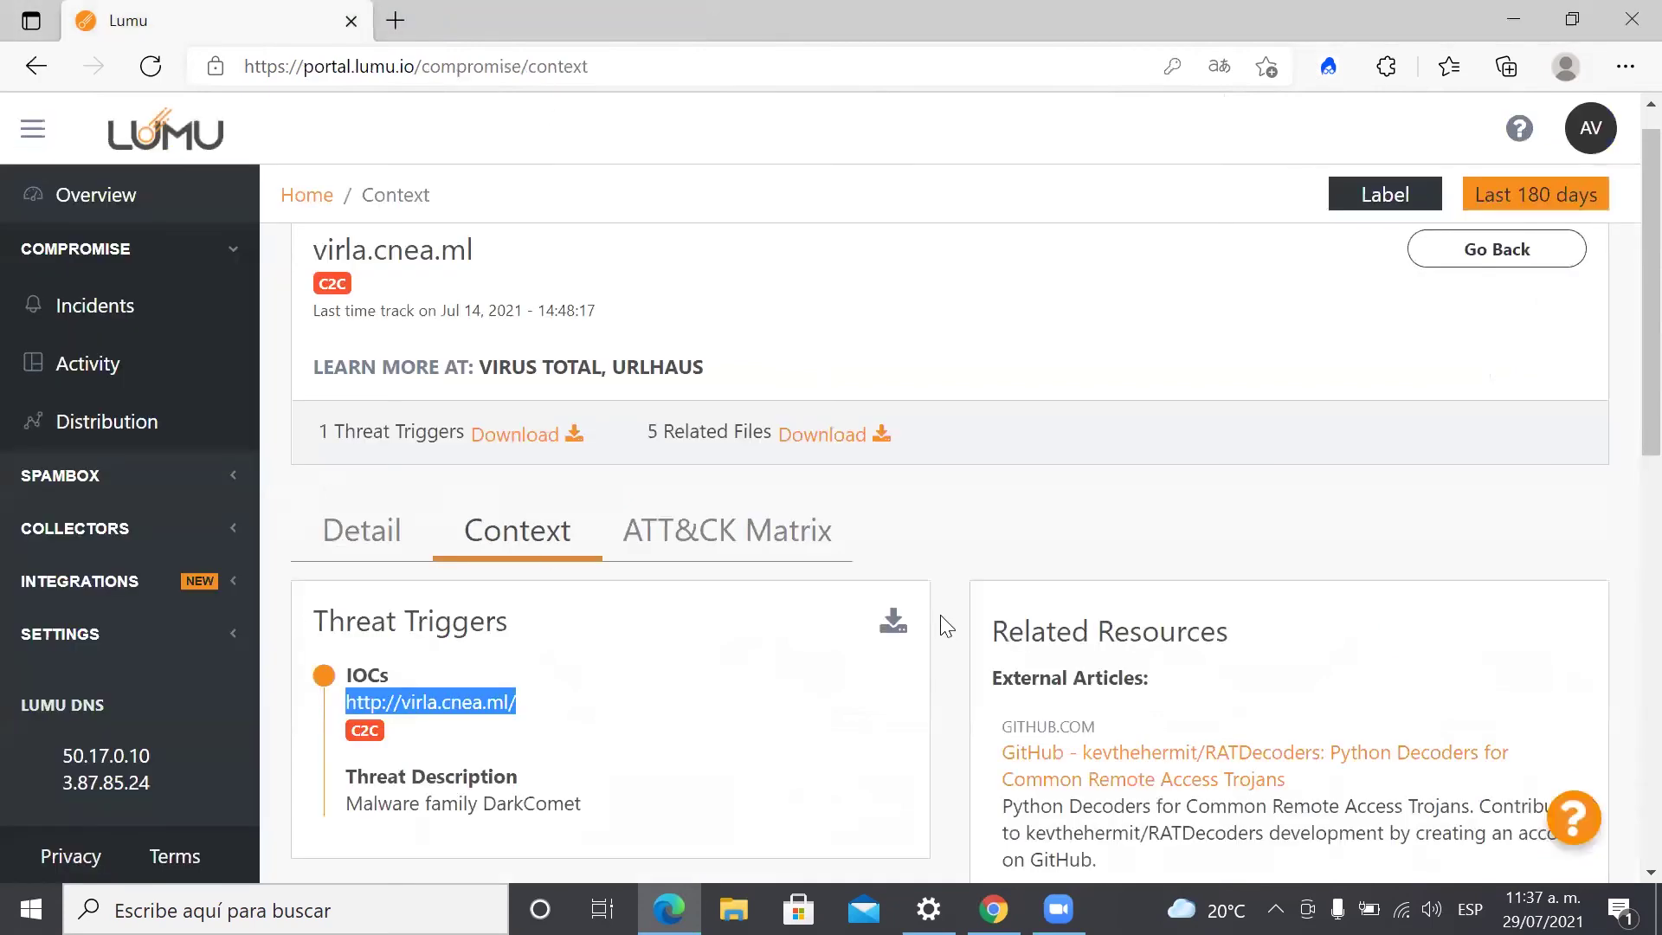
Examine the external articles on DarkComet in Related Resources alongside the threat triggers and related files
{"action": "scroll", "coordinate": [1333, 624], "scroll_direction": "down", "scroll_amount": 2}
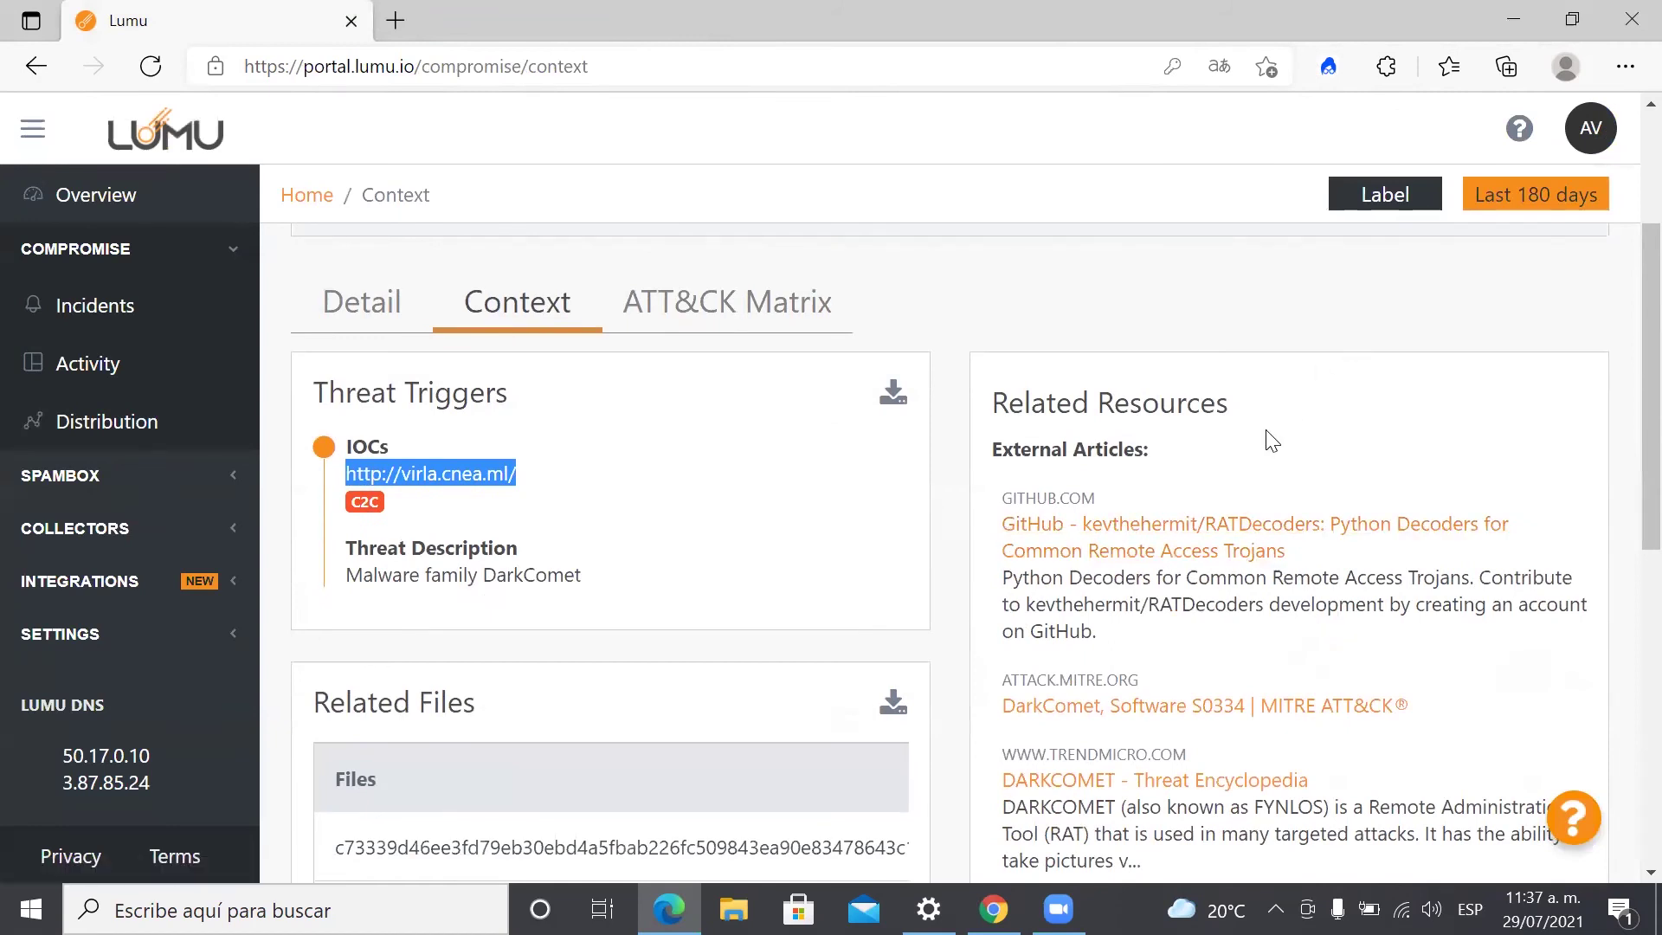
{"action": "scroll", "coordinate": [1353, 655], "scroll_direction": "down", "scroll_amount": 2}
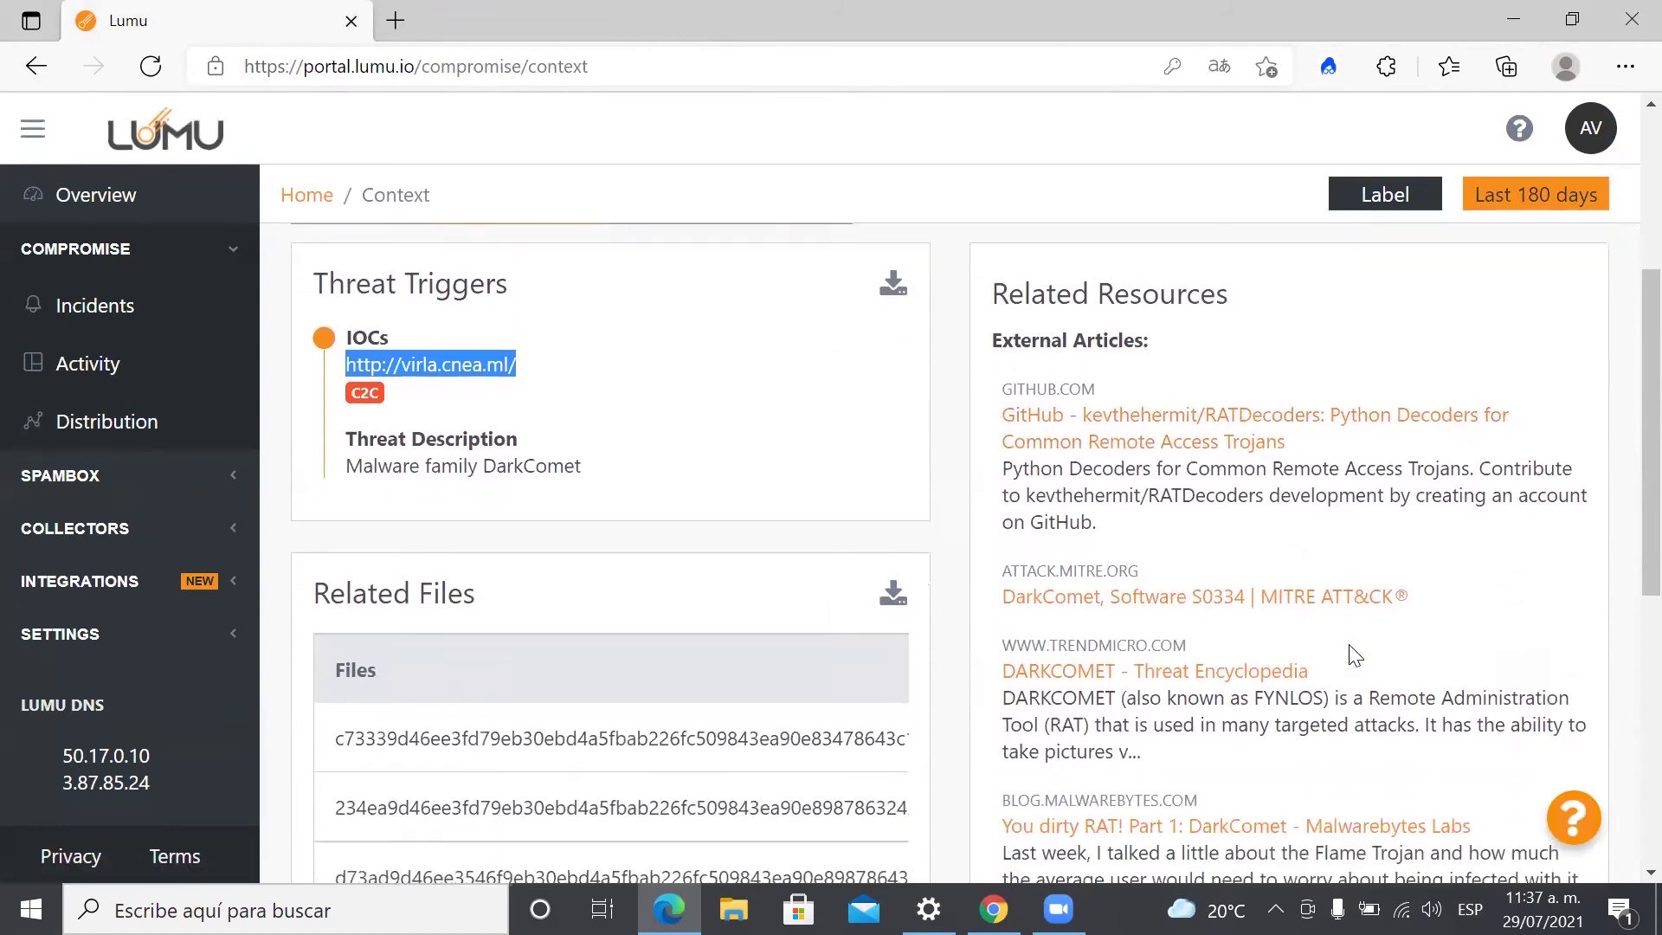
{"action": "scroll", "coordinate": [1349, 644], "scroll_direction": "down", "scroll_amount": 1}
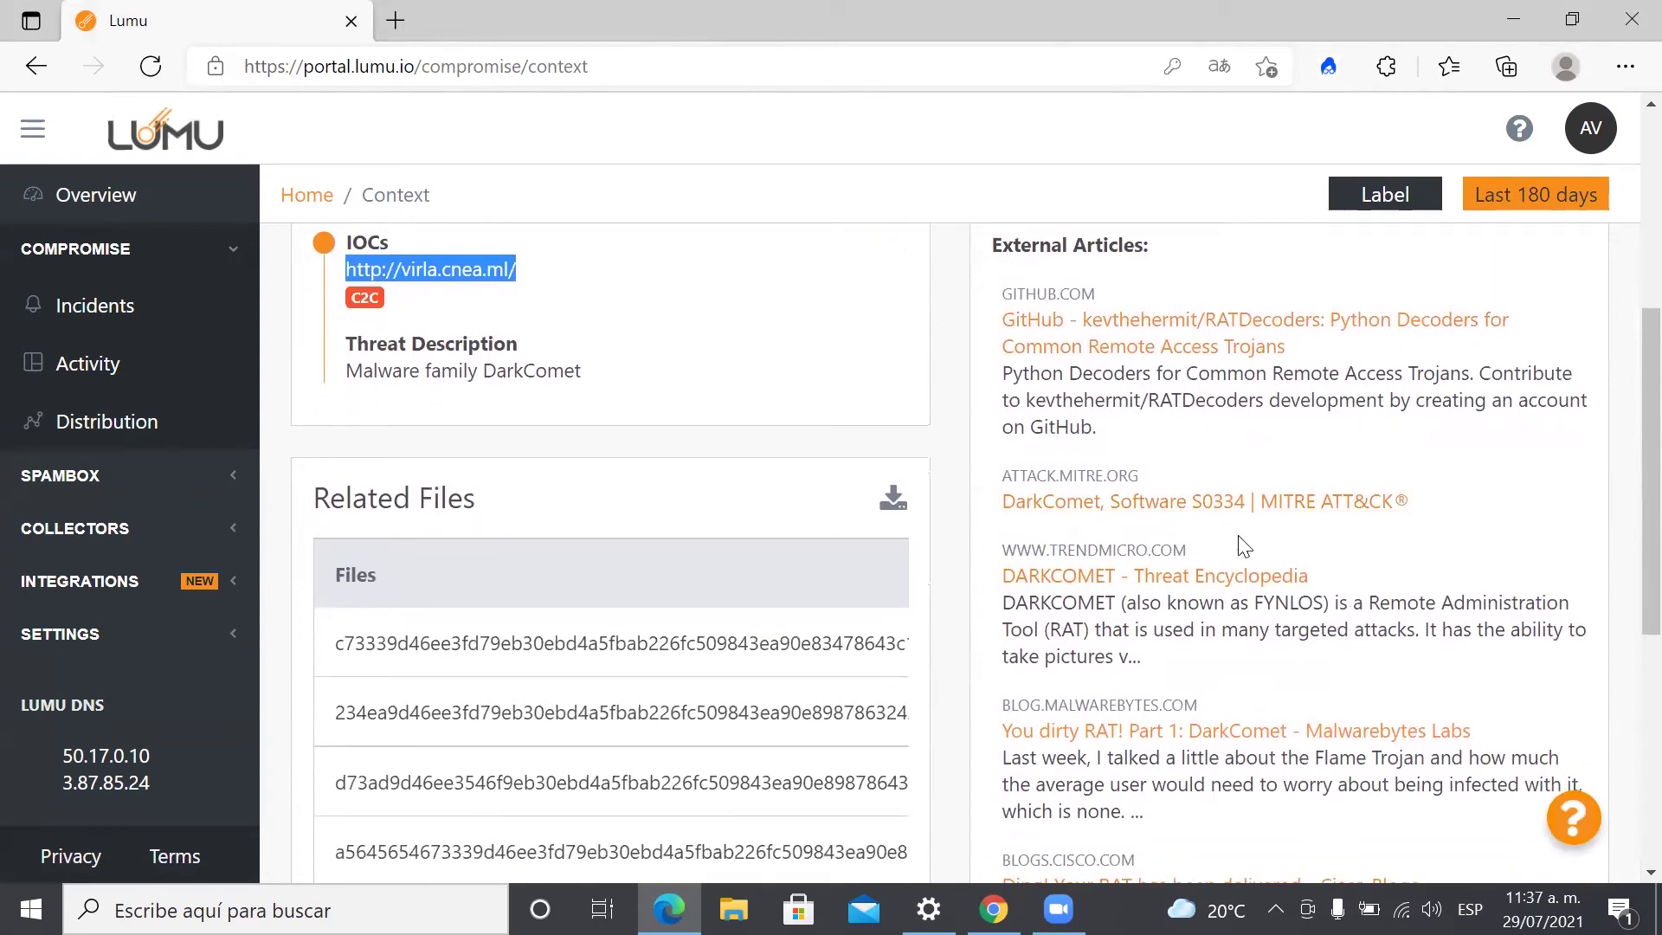
{"action": "scroll", "coordinate": [1264, 660], "scroll_direction": "down", "scroll_amount": 2}
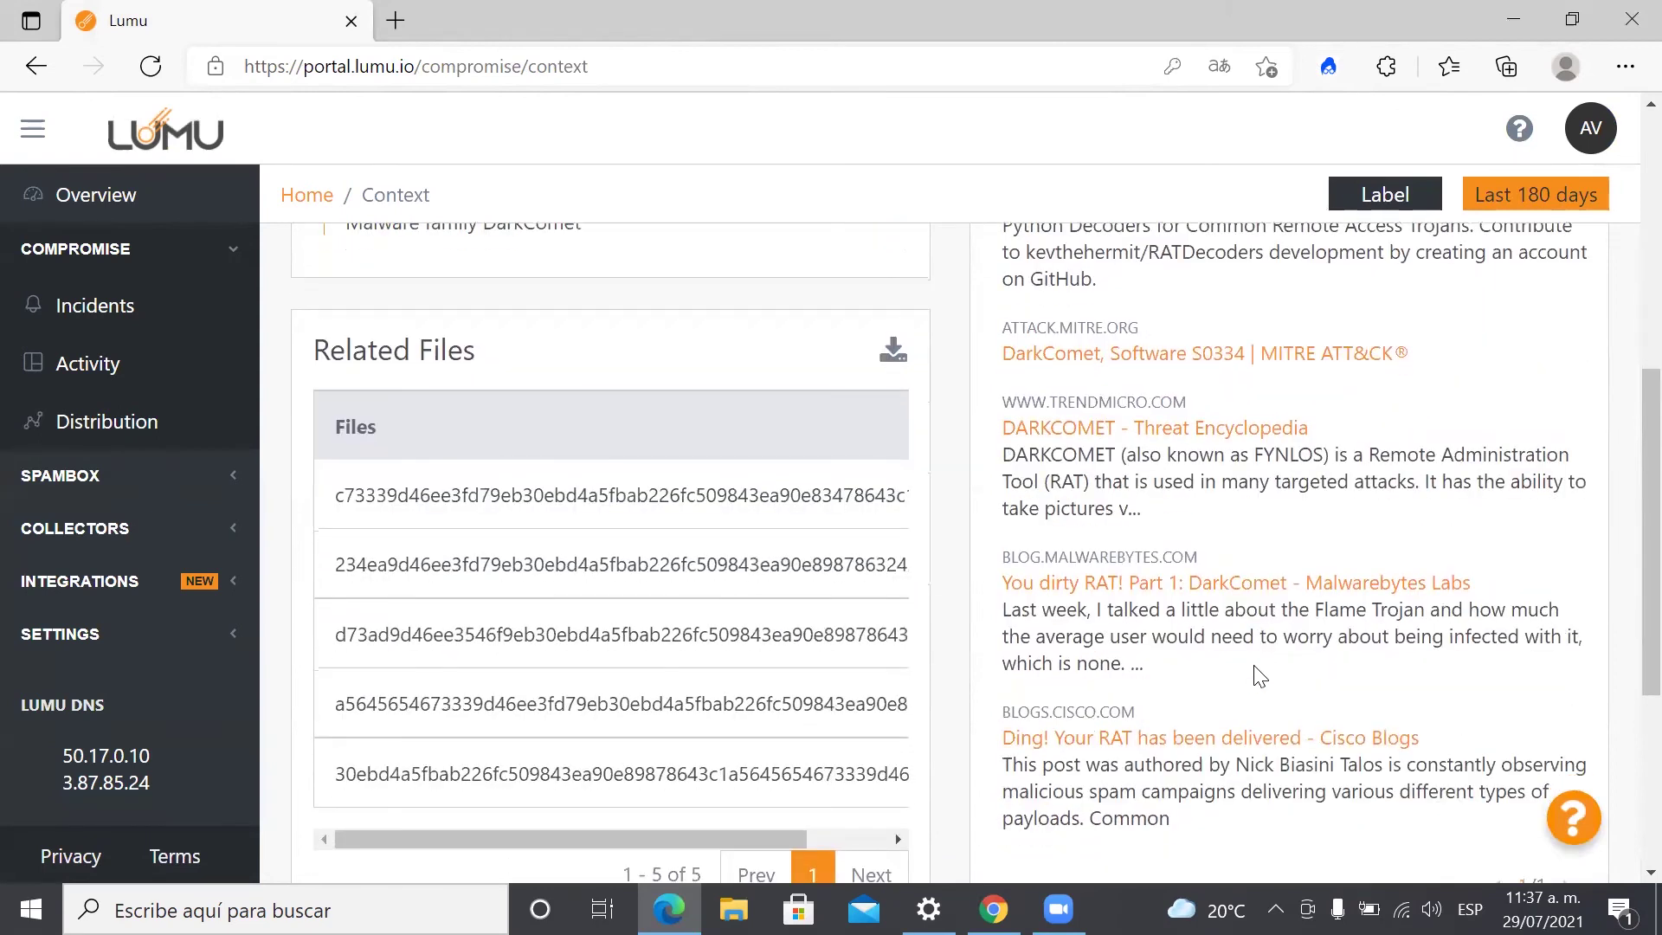
{"action": "scroll", "coordinate": [1257, 667], "scroll_direction": "down", "scroll_amount": 2}
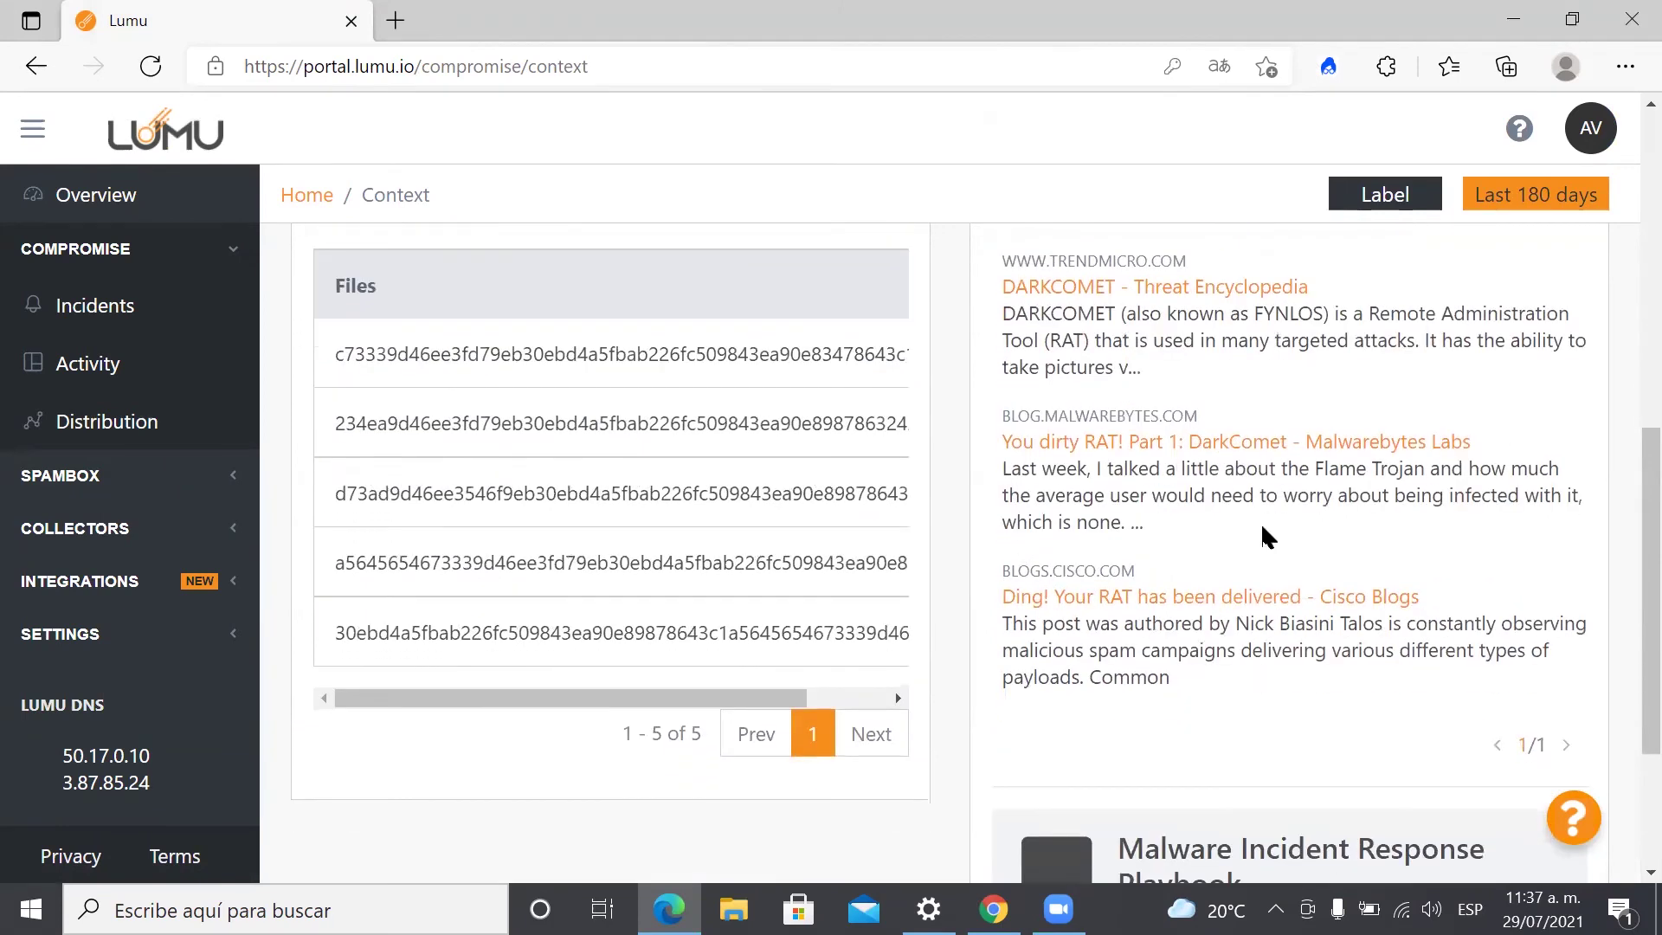
{"action": "scroll", "coordinate": [1262, 538], "scroll_direction": "up", "scroll_amount": 2}
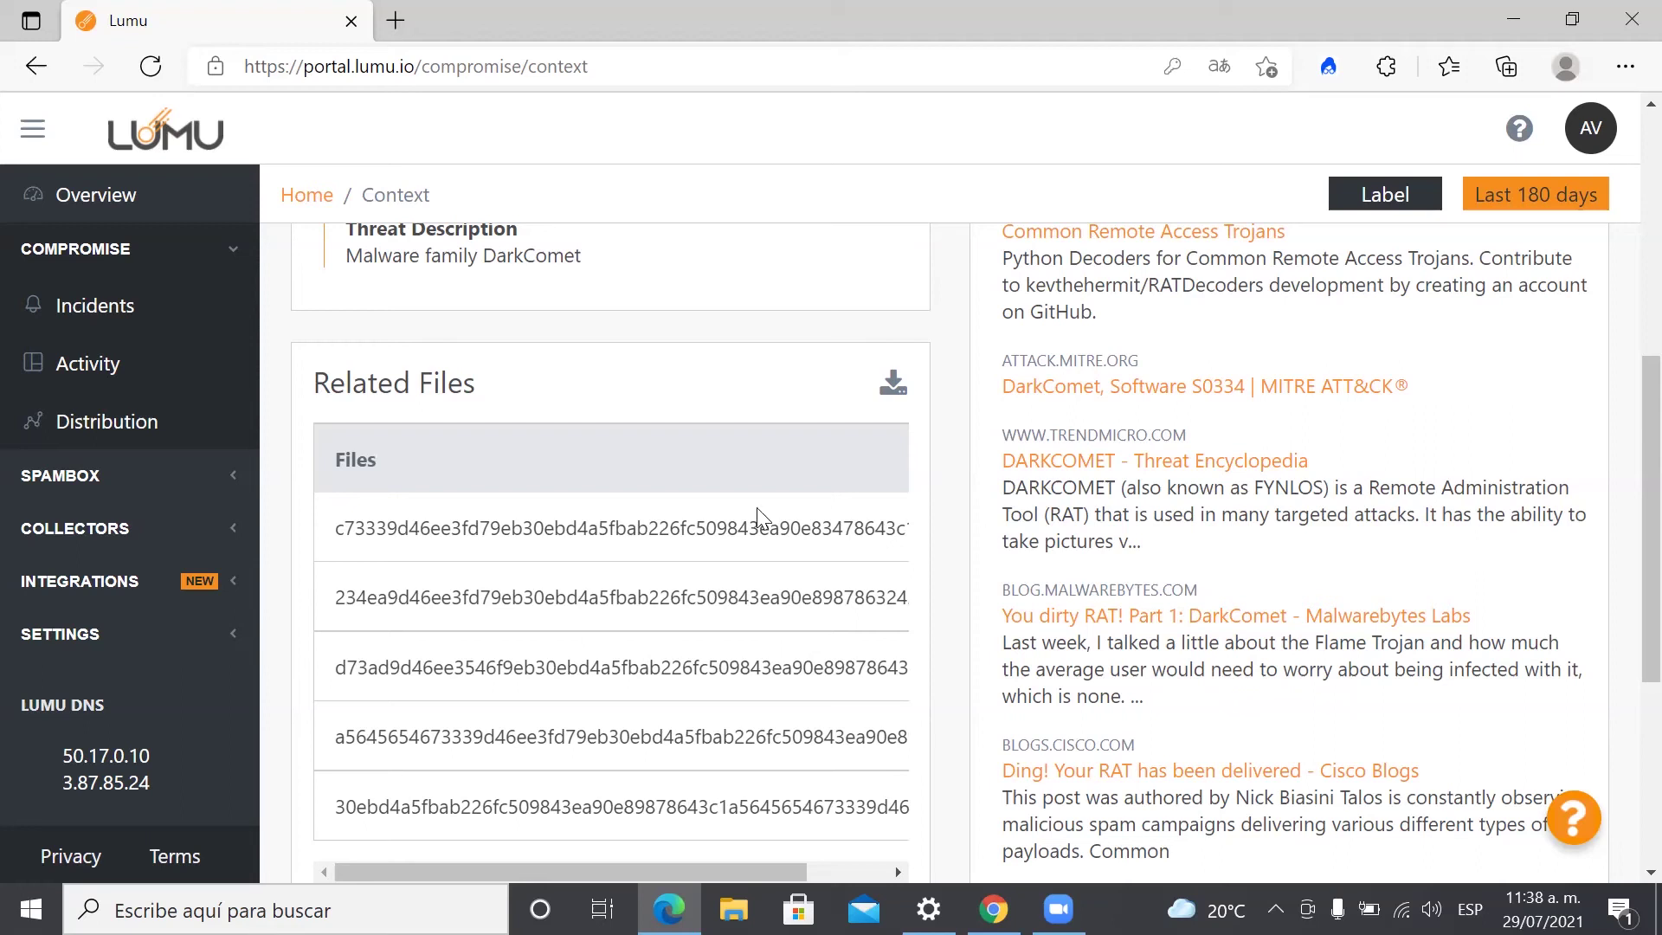
{"action": "scroll", "coordinate": [681, 507], "scroll_direction": "up", "scroll_amount": 1}
{"action": "scroll", "coordinate": [681, 507], "scroll_direction": "up", "scroll_amount": 4}
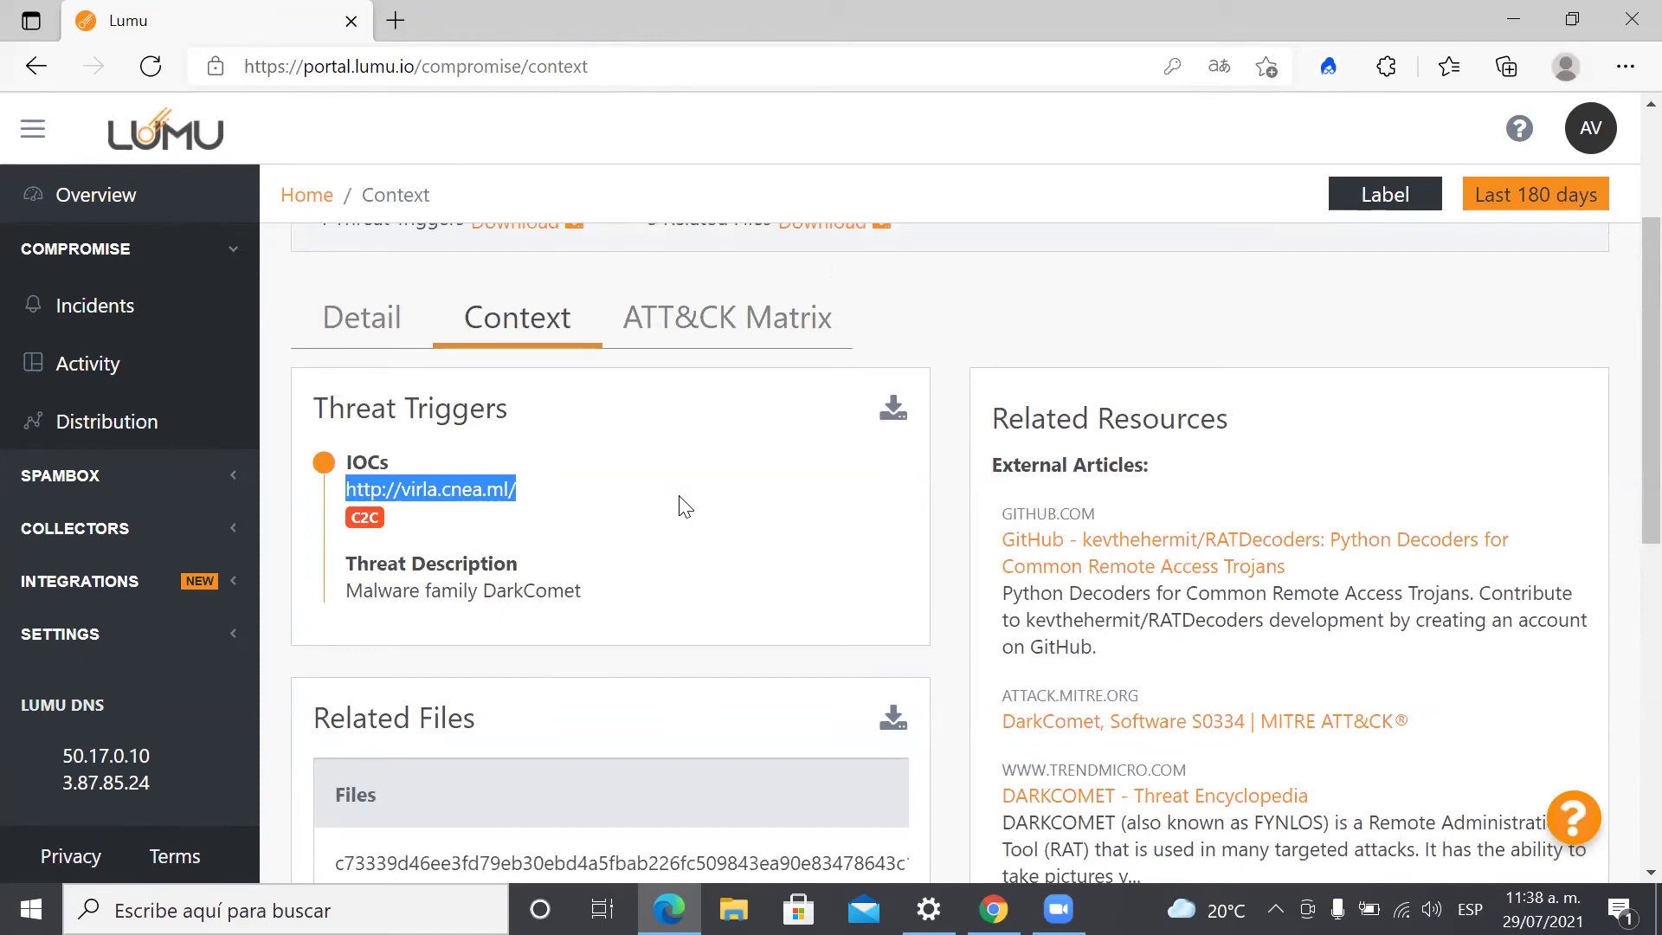
{"action": "scroll", "coordinate": [684, 506], "scroll_direction": "up", "scroll_amount": 3}
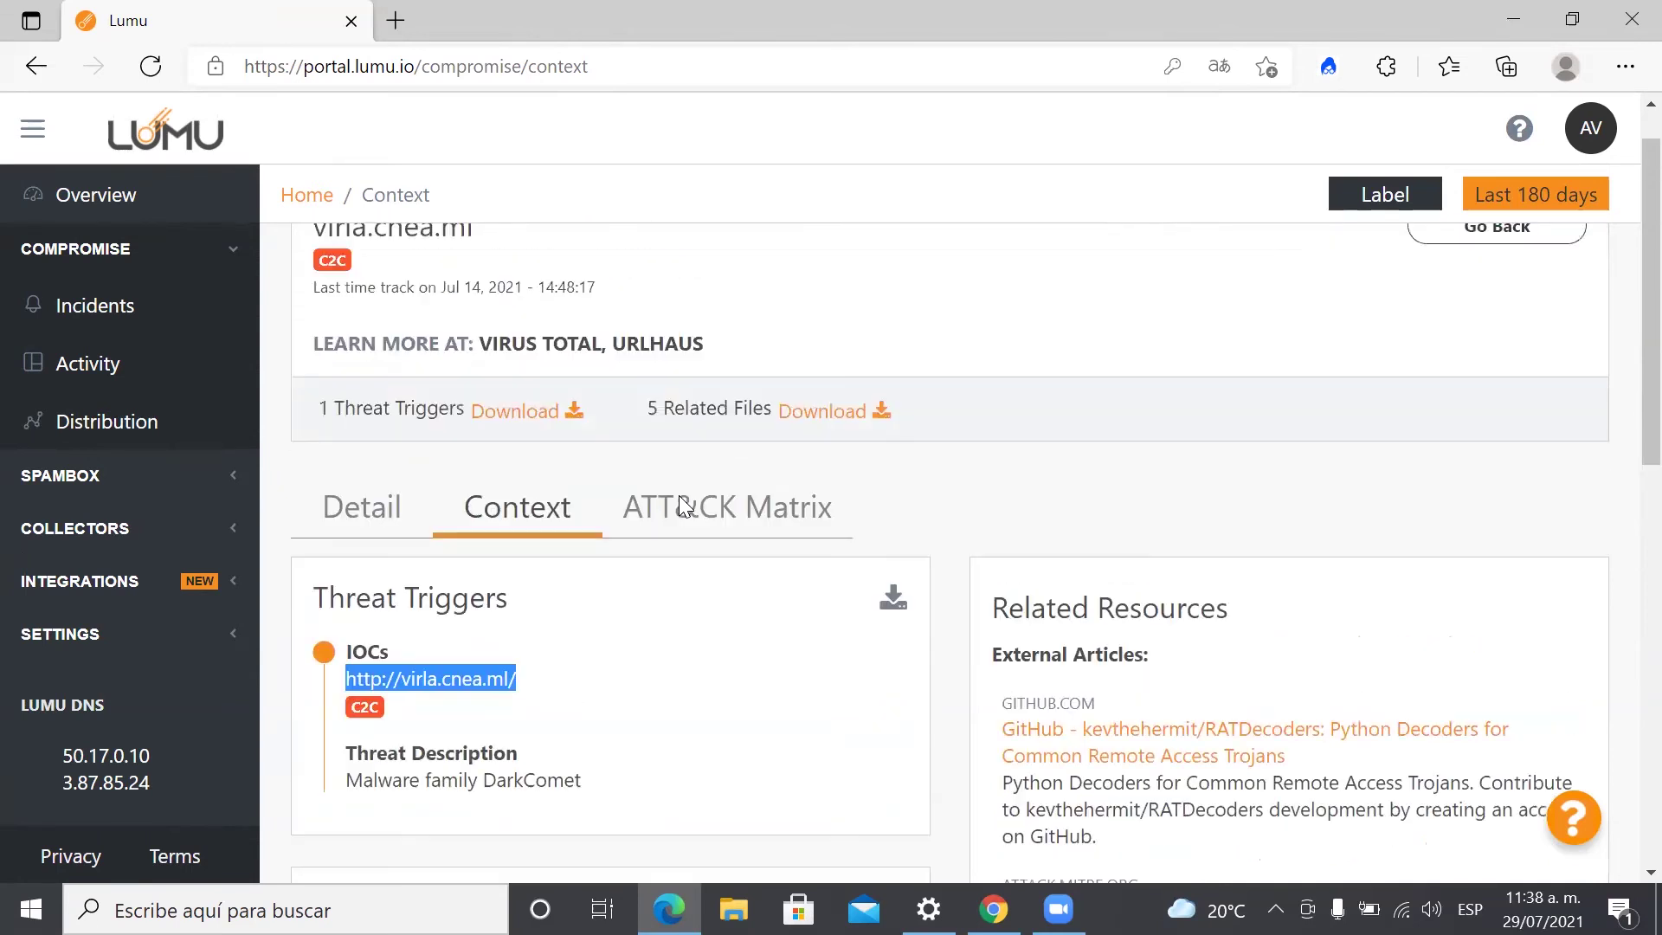
Open the Spambox summary and examine its spam activity chart and malicious campaigns overview
{"action": "left_click", "coordinate": [121, 474]}
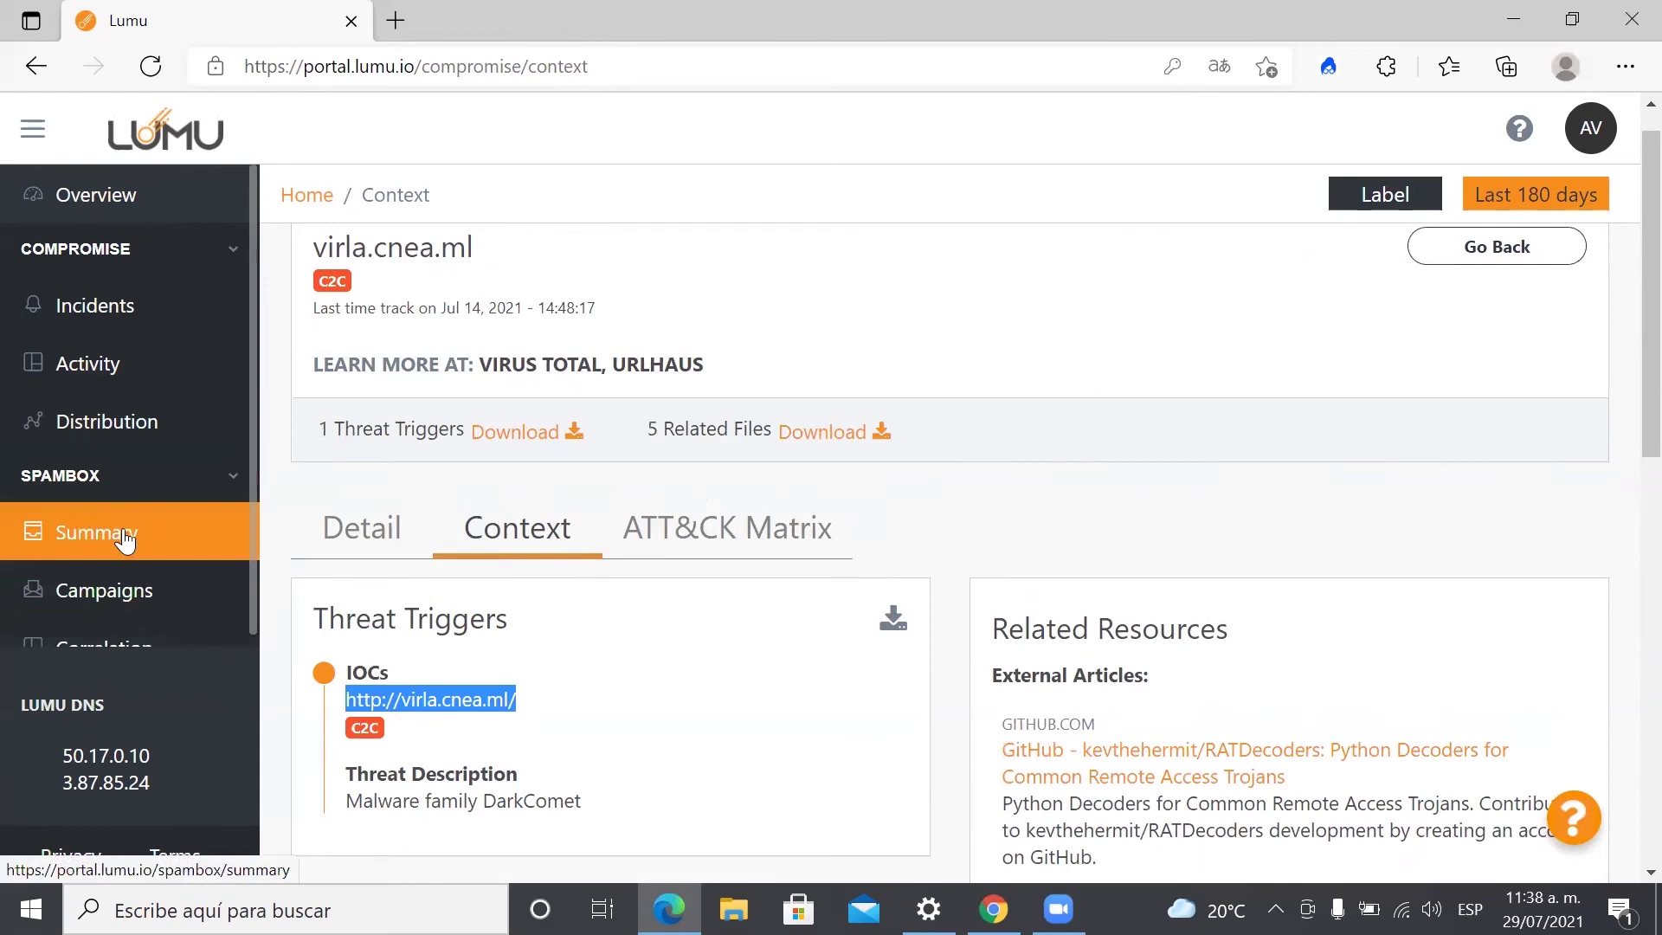
{"action": "left_click", "coordinate": [86, 531]}
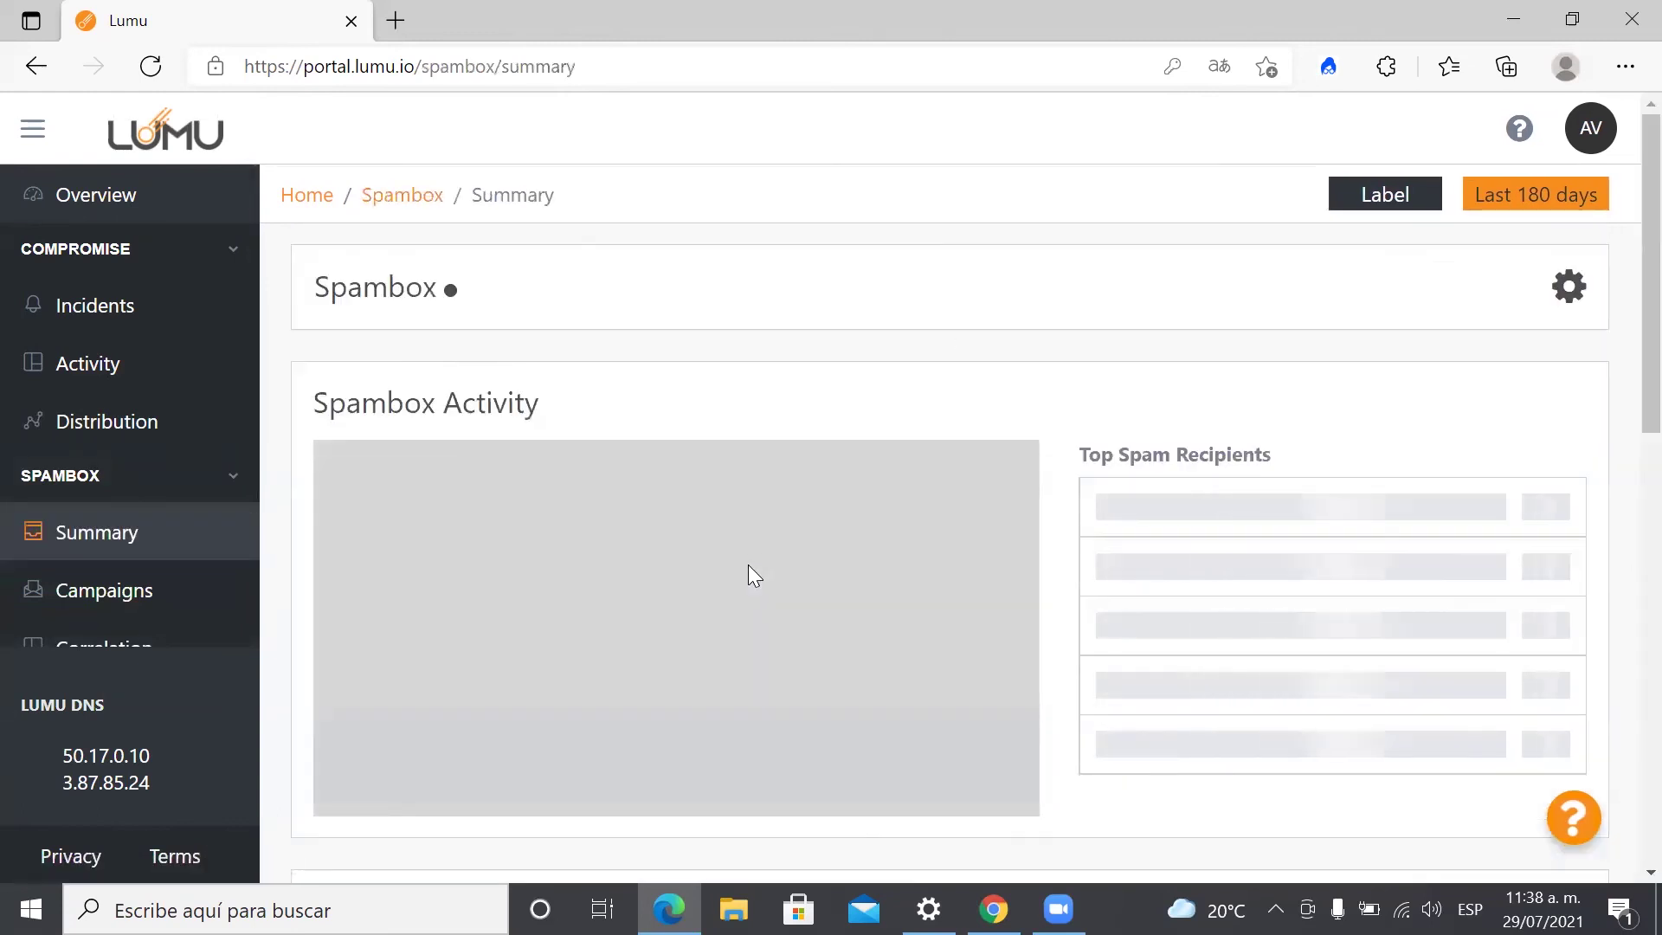
{"action": "scroll", "coordinate": [747, 564], "scroll_direction": "down", "scroll_amount": 2}
{"action": "scroll", "coordinate": [748, 564], "scroll_direction": "down", "scroll_amount": 3}
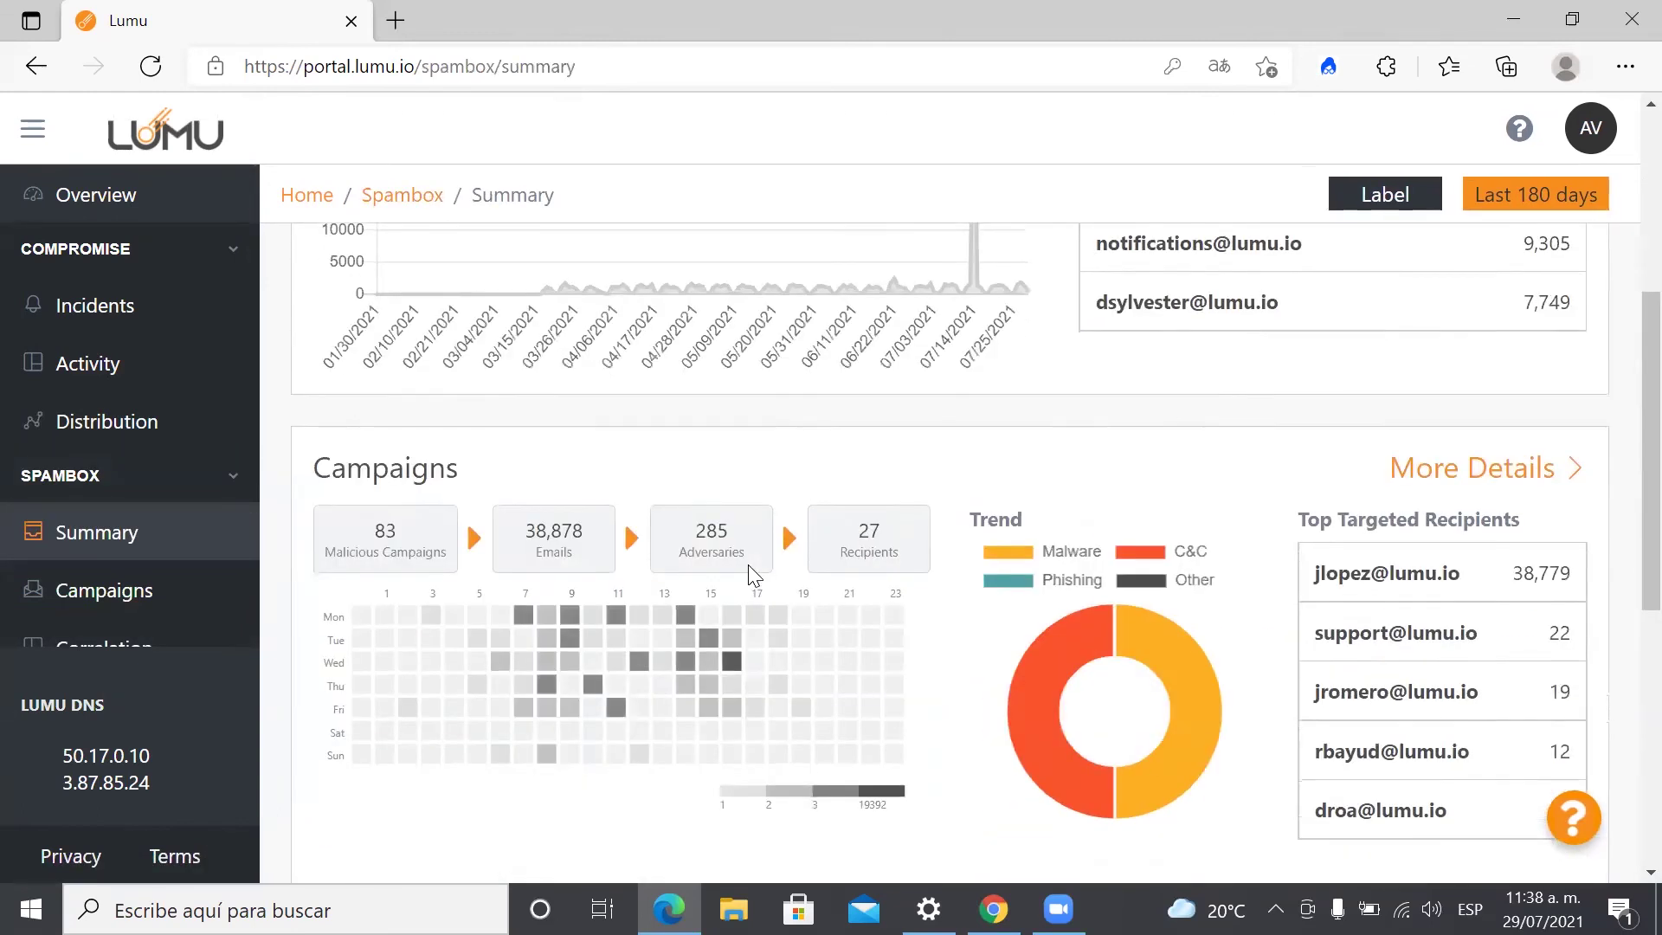
{"action": "scroll", "coordinate": [748, 564], "scroll_direction": "up", "scroll_amount": 2}
{"action": "scroll", "coordinate": [750, 567], "scroll_direction": "down", "scroll_amount": 2}
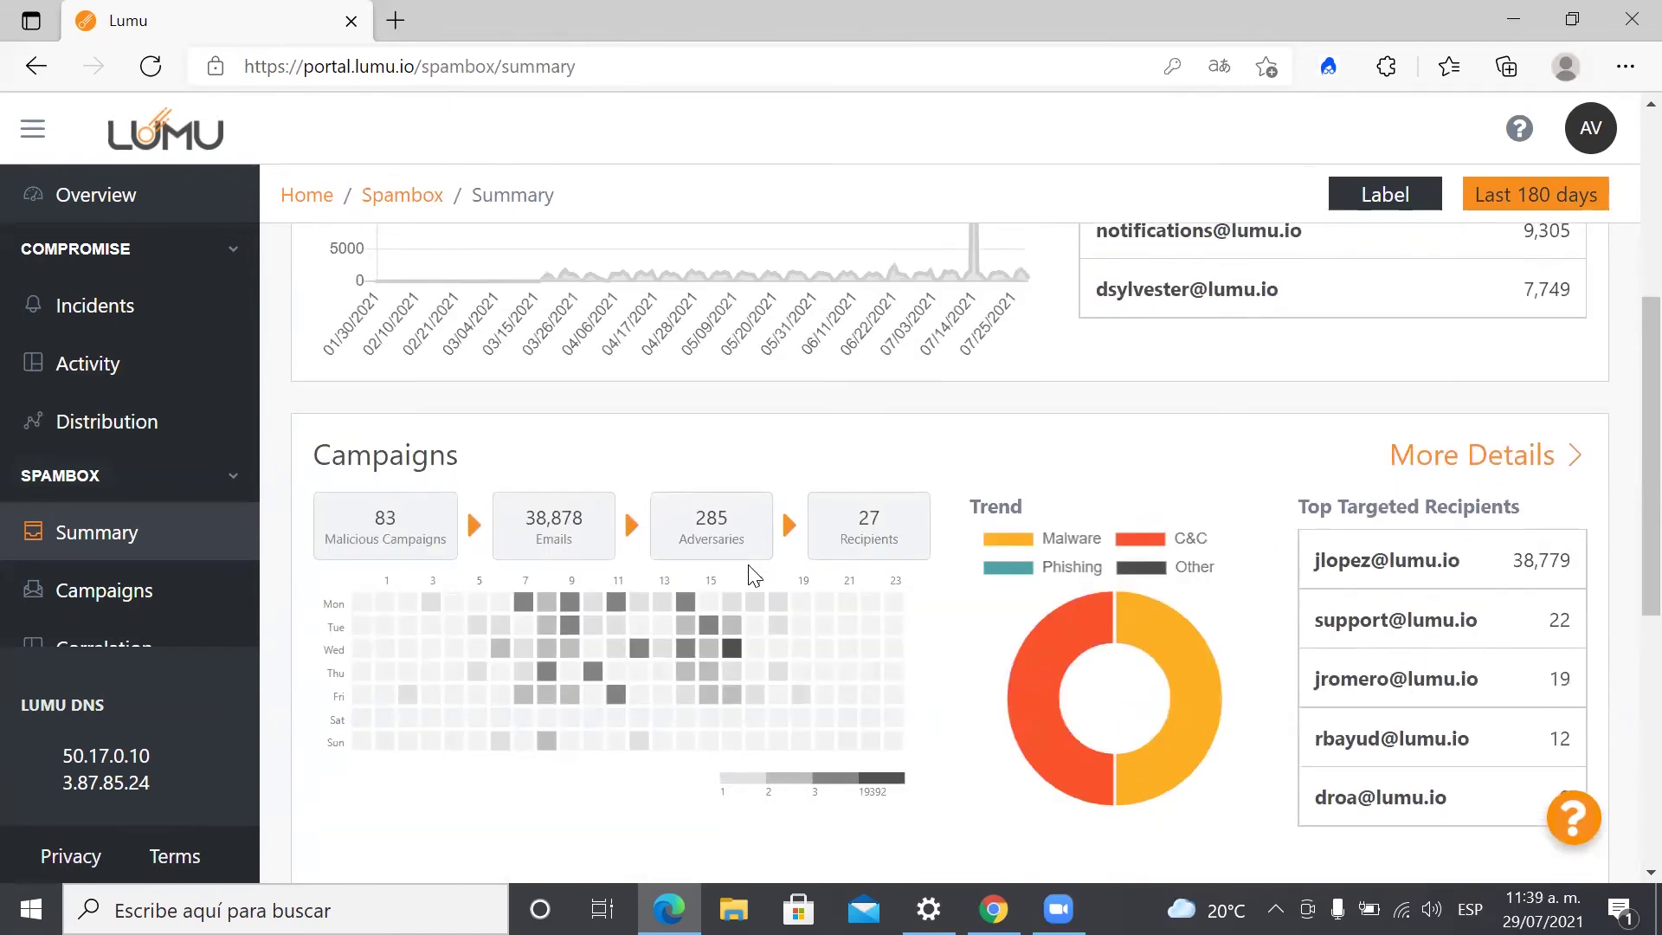
Look over the Spambox campaigns and correlation sections, and return to the Spambox Activity chart and top spam recipients
{"action": "scroll", "coordinate": [752, 575], "scroll_direction": "down", "scroll_amount": 6}
{"action": "scroll", "coordinate": [752, 575], "scroll_direction": "up", "scroll_amount": 5}
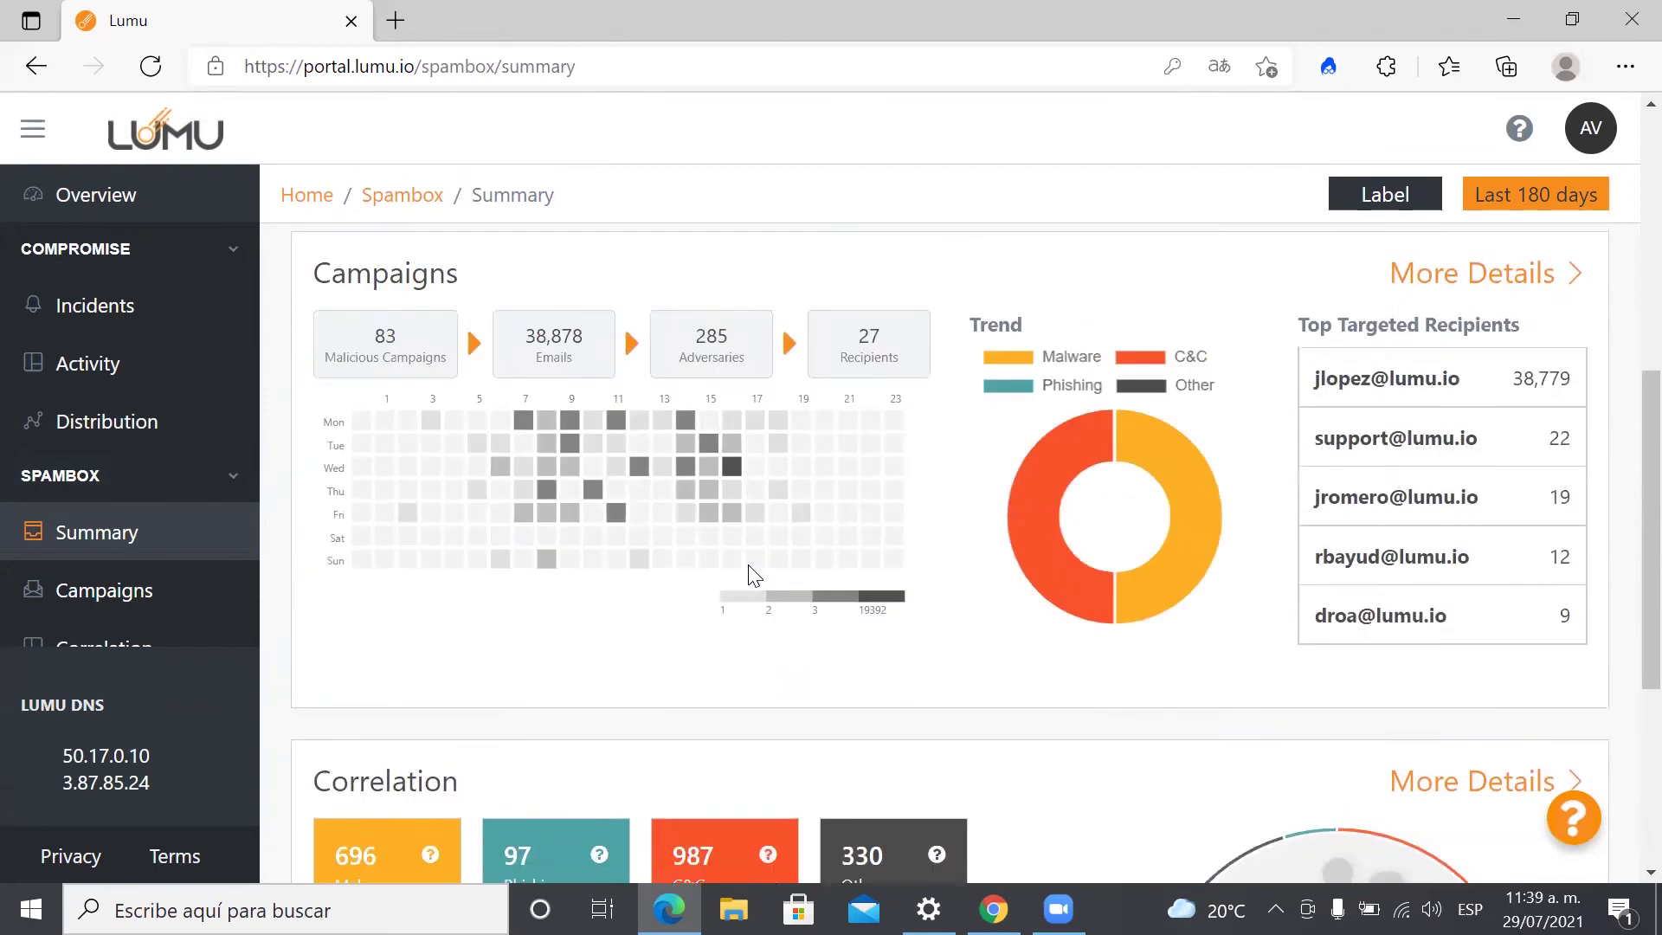
{"action": "scroll", "coordinate": [751, 574], "scroll_direction": "up", "scroll_amount": 3}
{"action": "scroll", "coordinate": [751, 575], "scroll_direction": "up", "scroll_amount": 3}
{"action": "scroll", "coordinate": [751, 575], "scroll_direction": "down", "scroll_amount": 6}
{"action": "scroll", "coordinate": [748, 565], "scroll_direction": "up", "scroll_amount": 5}
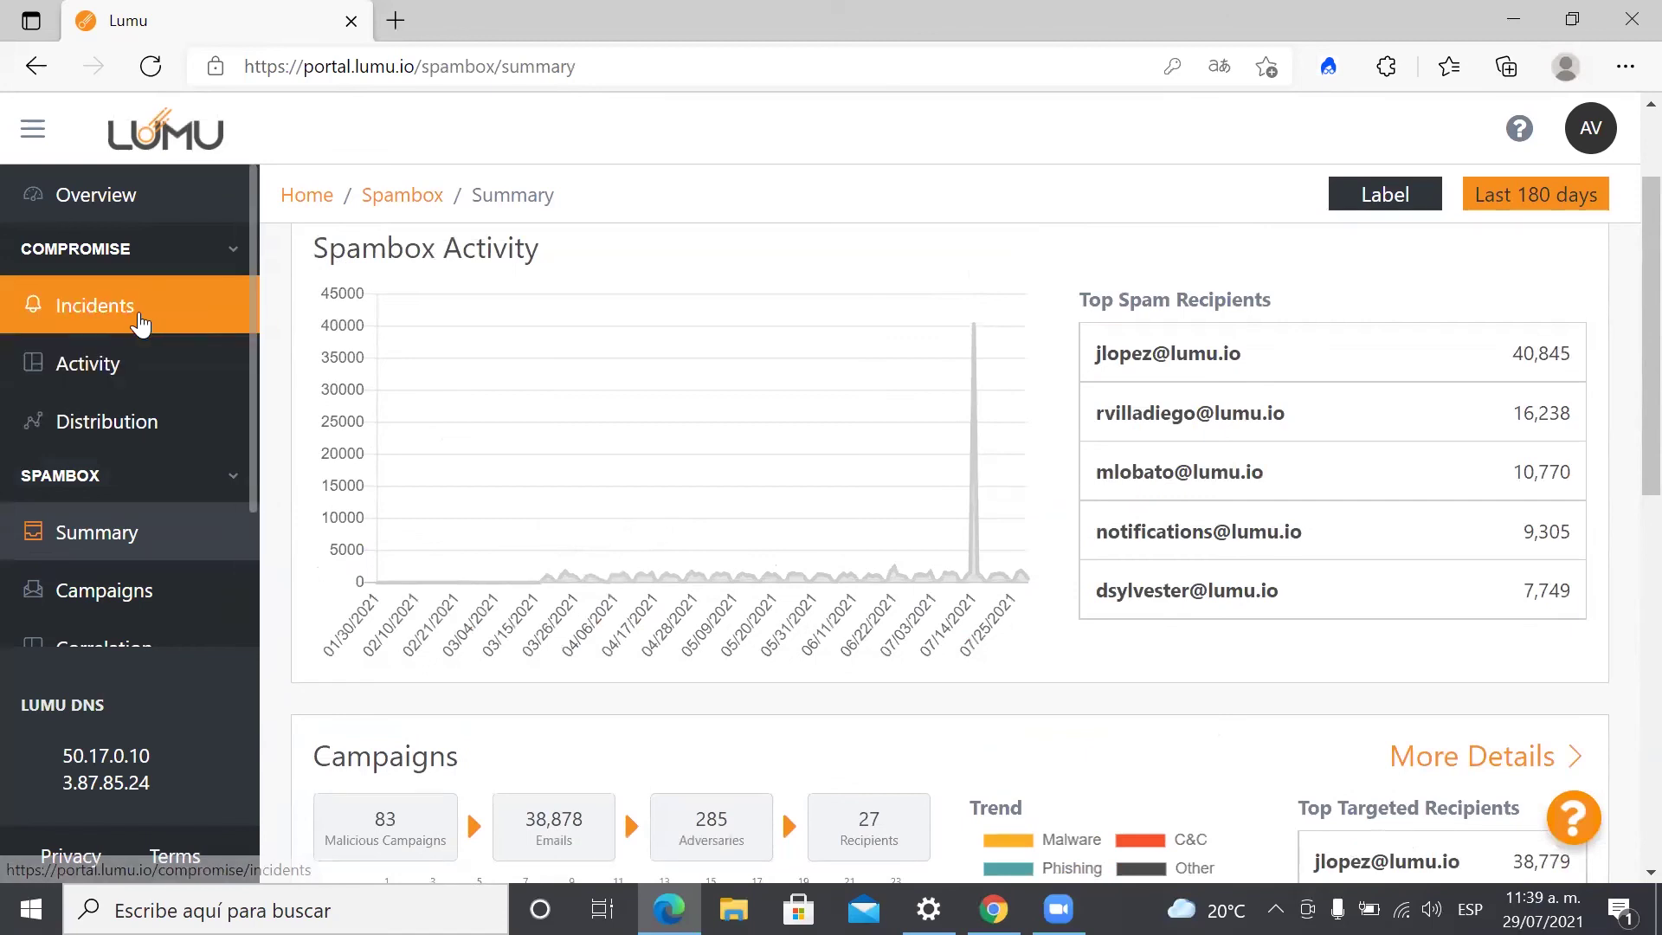
{"action": "scroll", "coordinate": [90, 324], "scroll_direction": "up", "scroll_amount": 2}
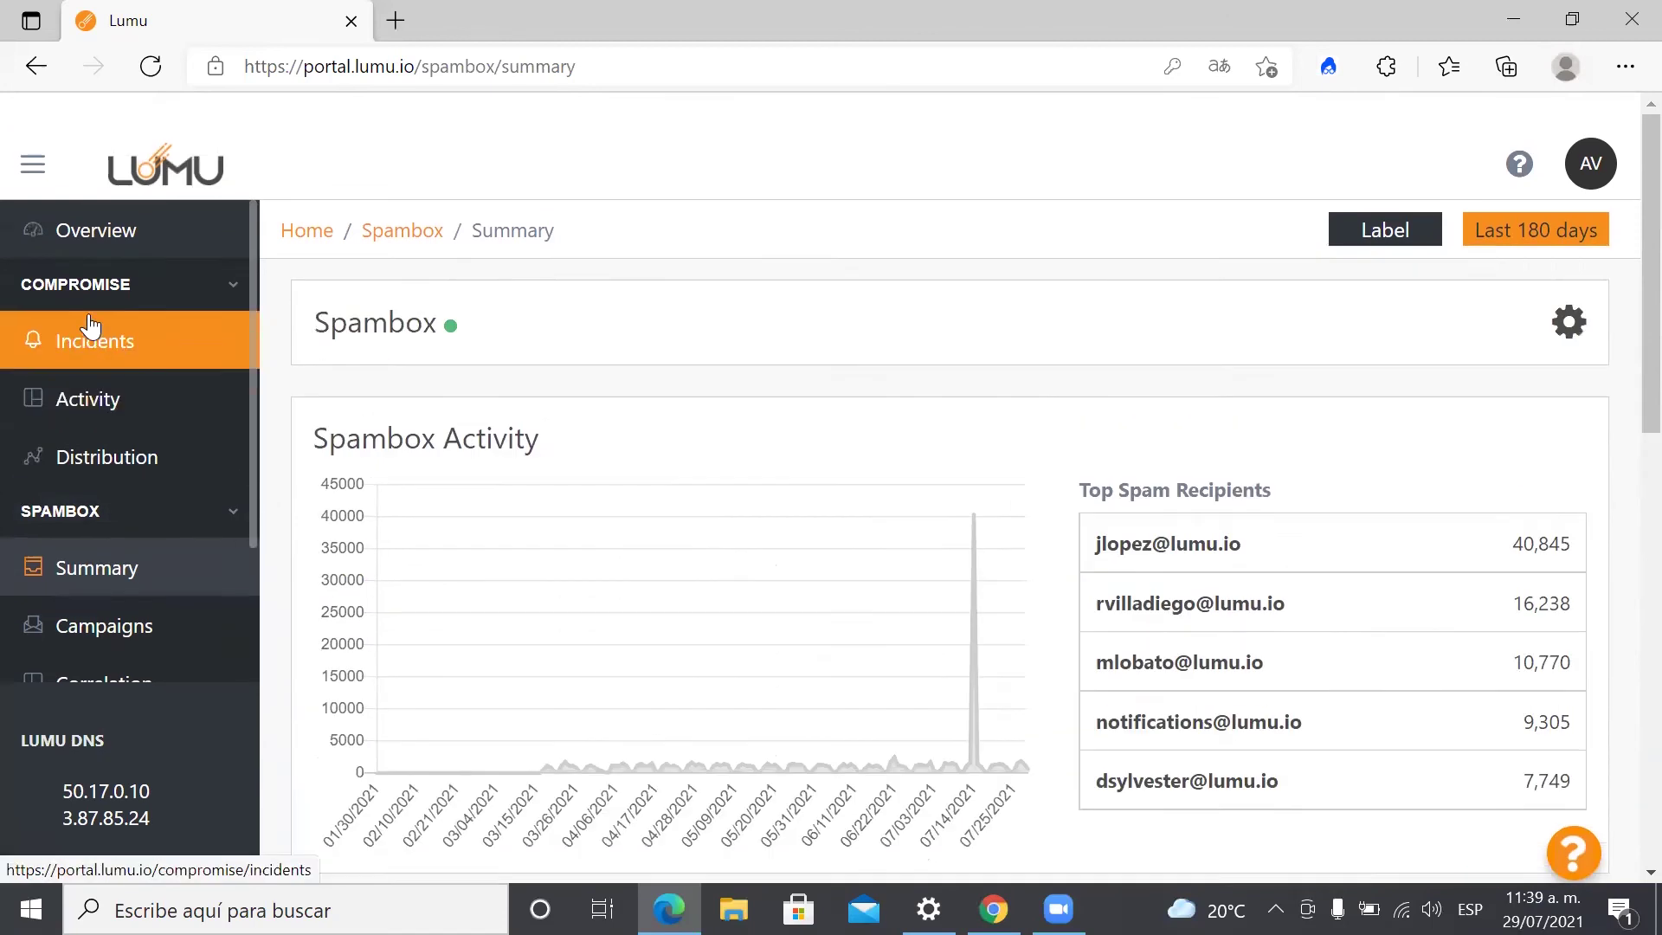